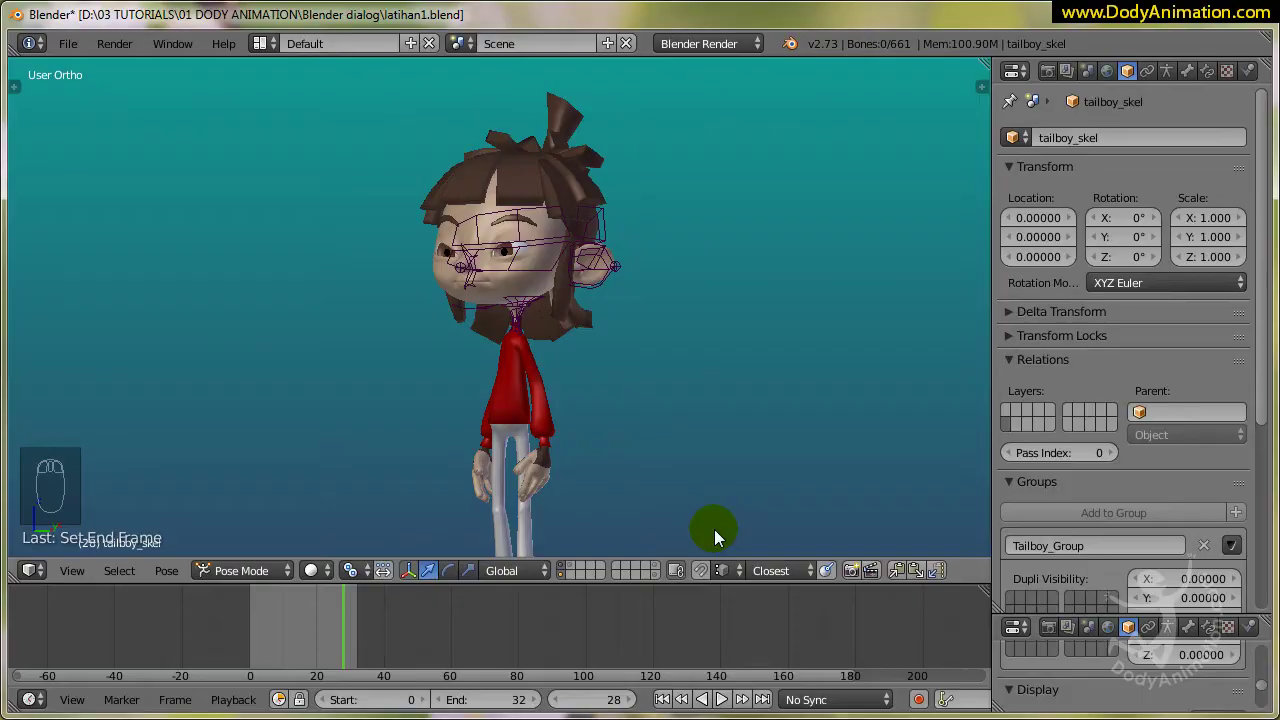
Show the character from the right side in orthographic view and move the timeline to frame 0
scroll(643, 443, down, 3)
scroll(525, 347, up, 3)
click(72, 571)
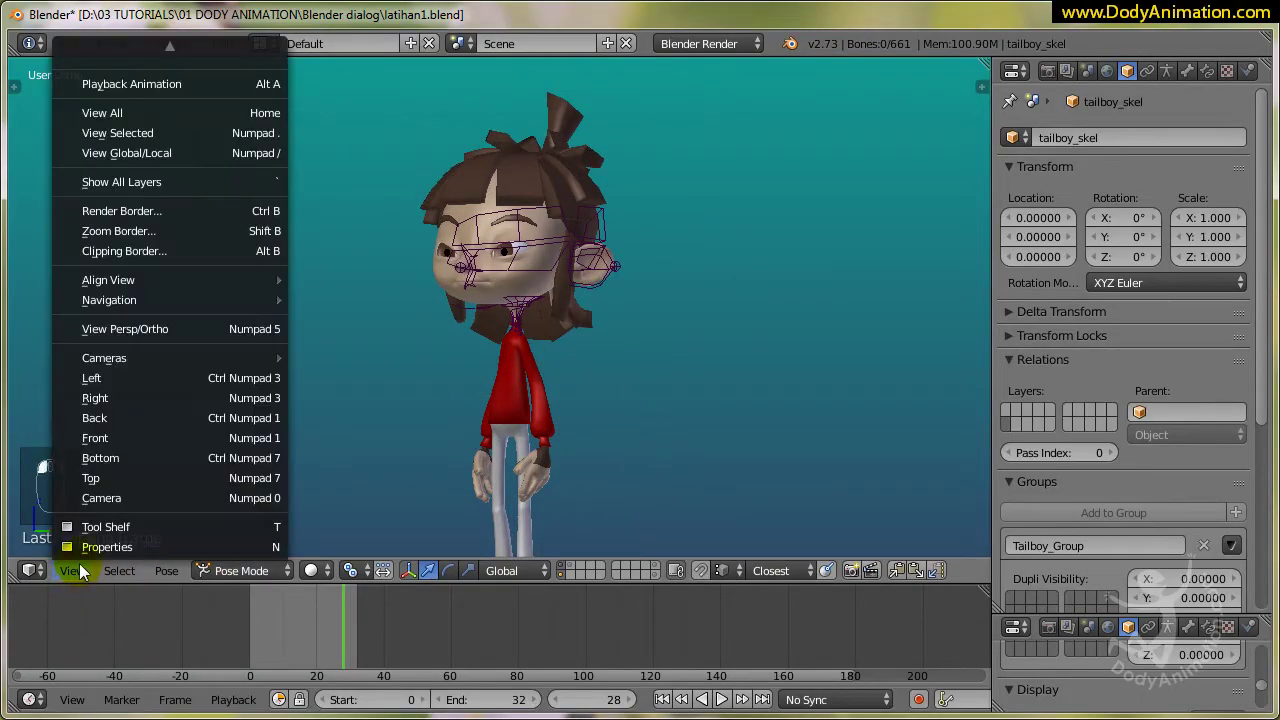
click(97, 398)
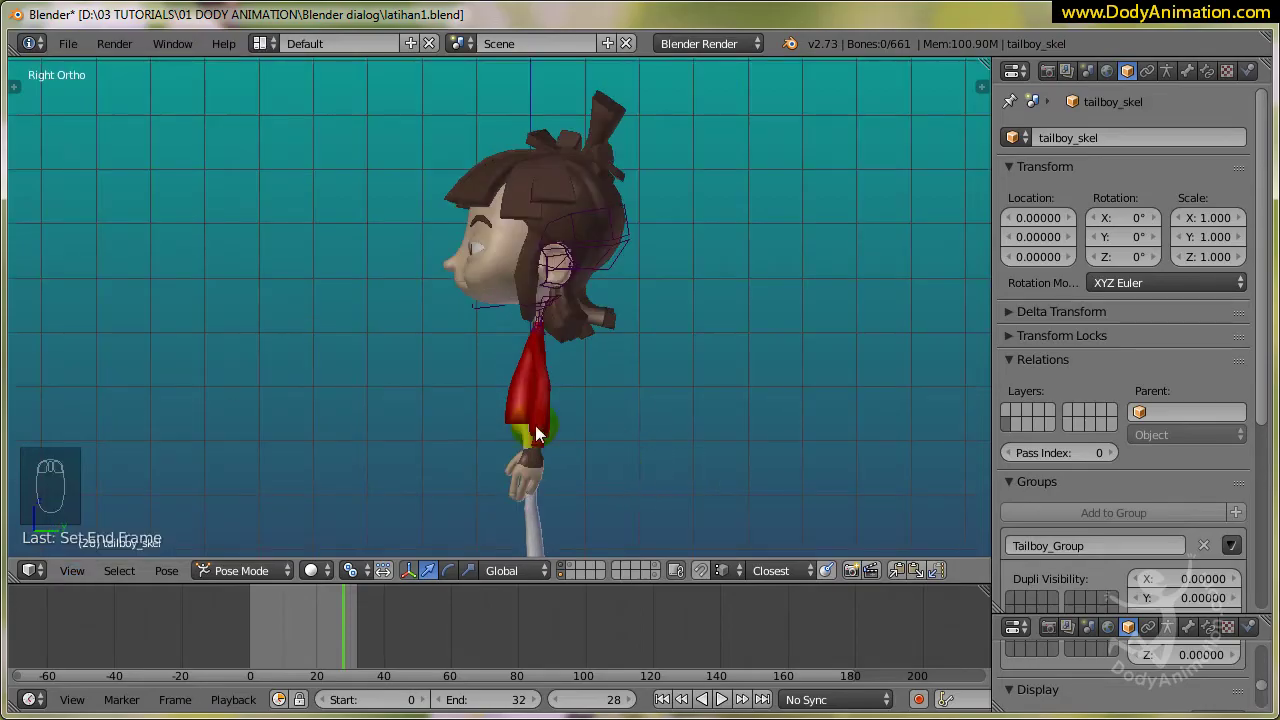
click(75, 572)
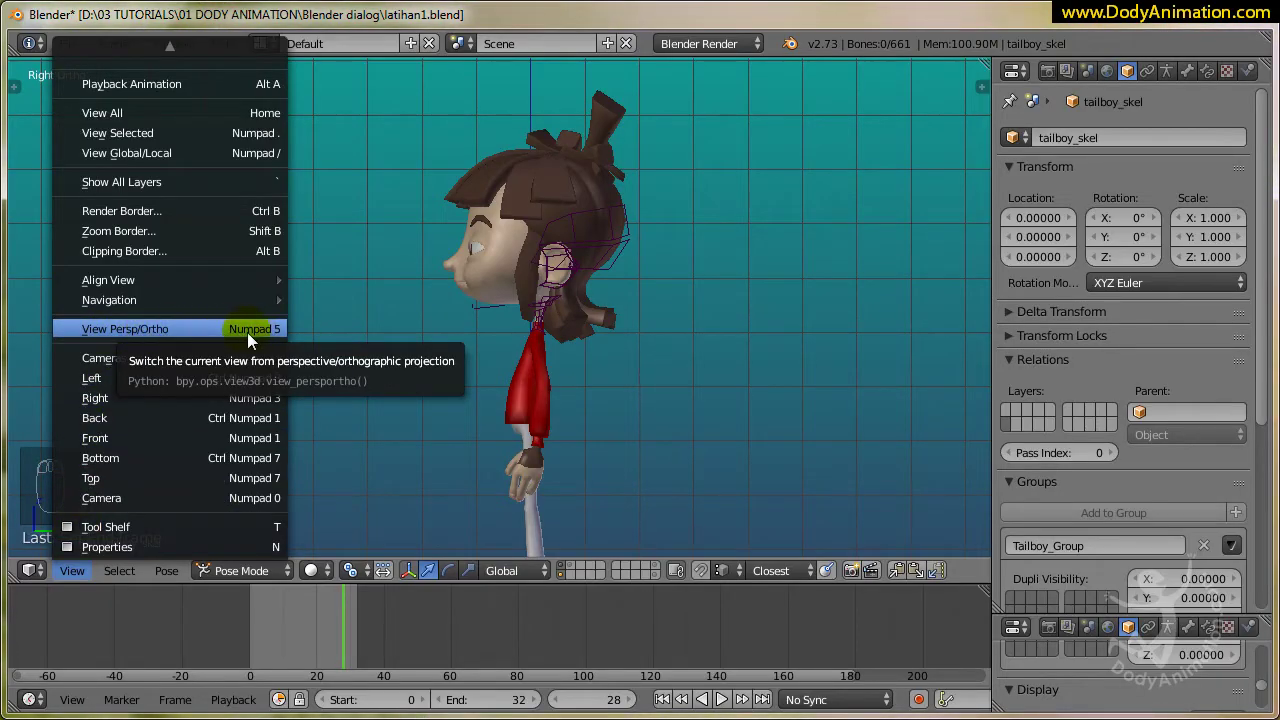
scroll(673, 380, up, 5)
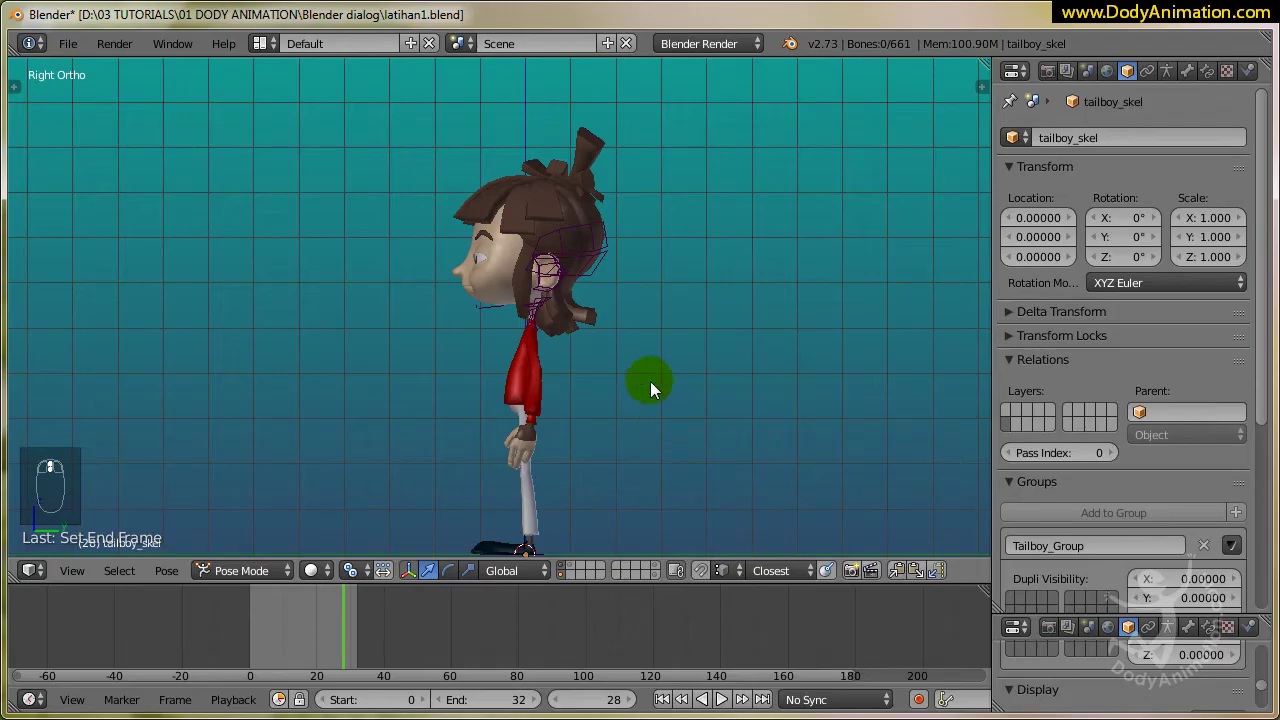
shift+scroll(609, 262, up, 1)
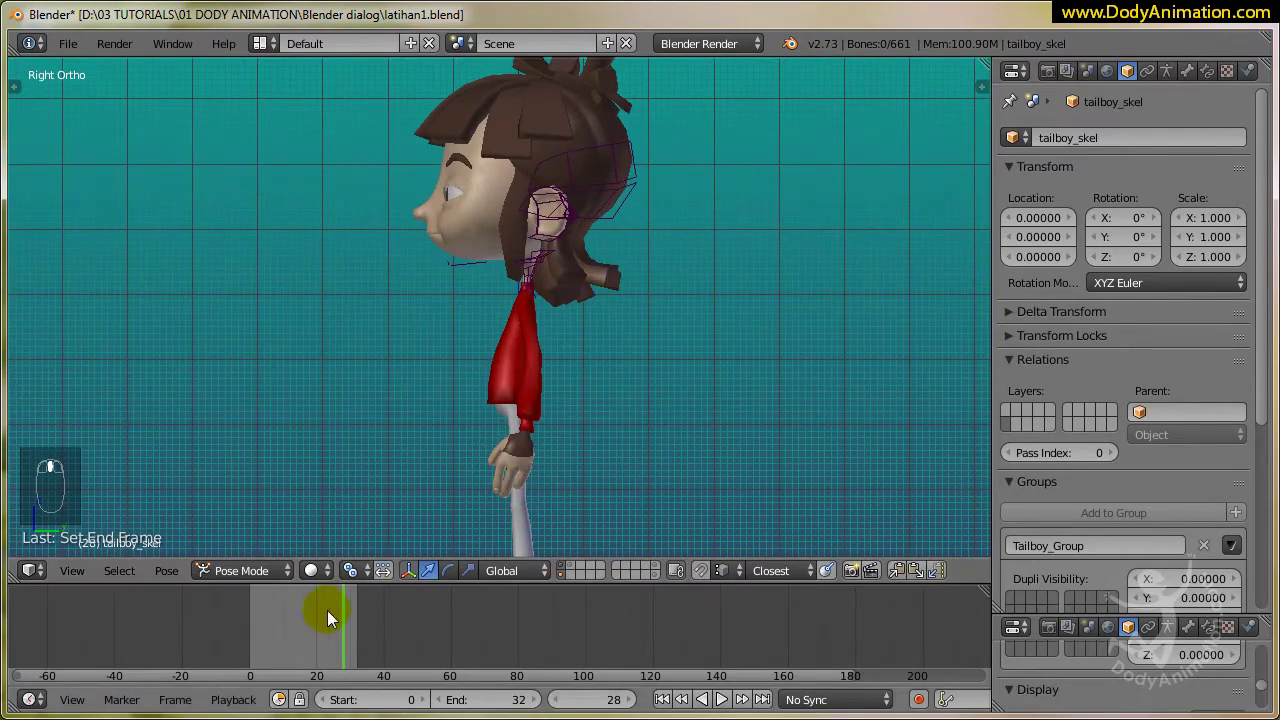
drag(318, 616, 249, 628)
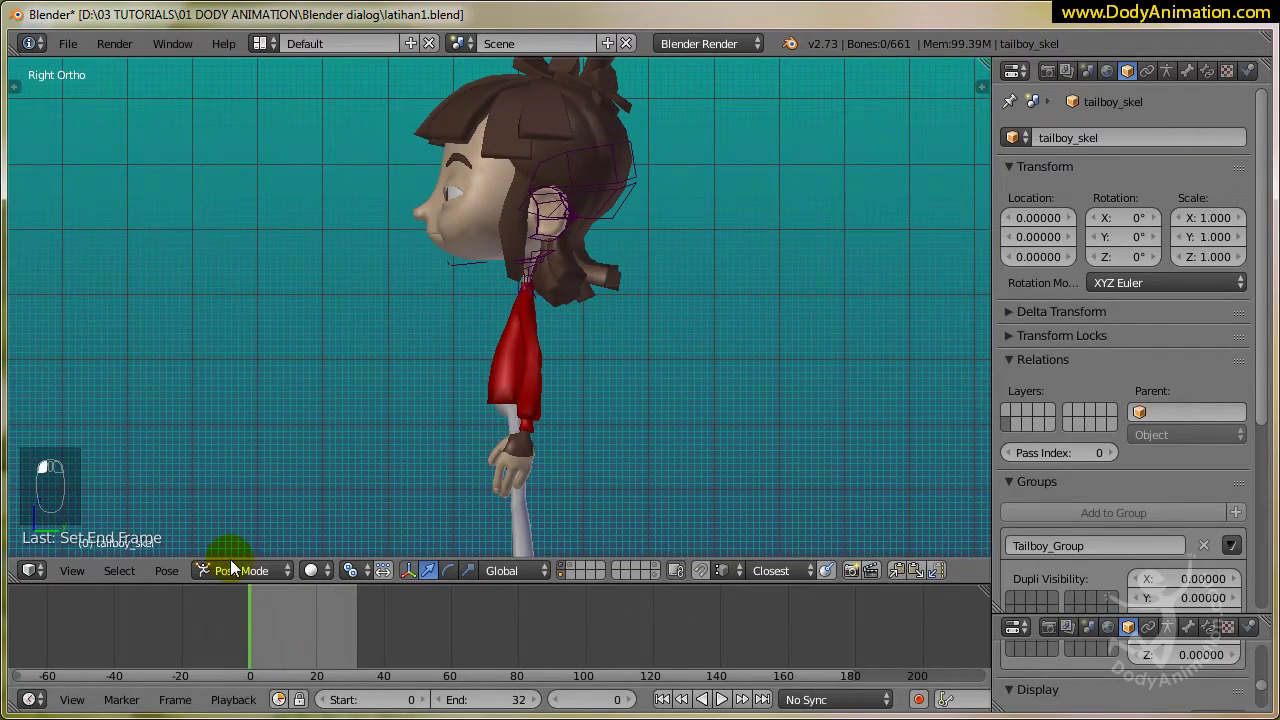
Enable Continuous Drawing for the Grease Pencil, expand its layer settings, and narrow both side regions of the 3D view
click(13, 87)
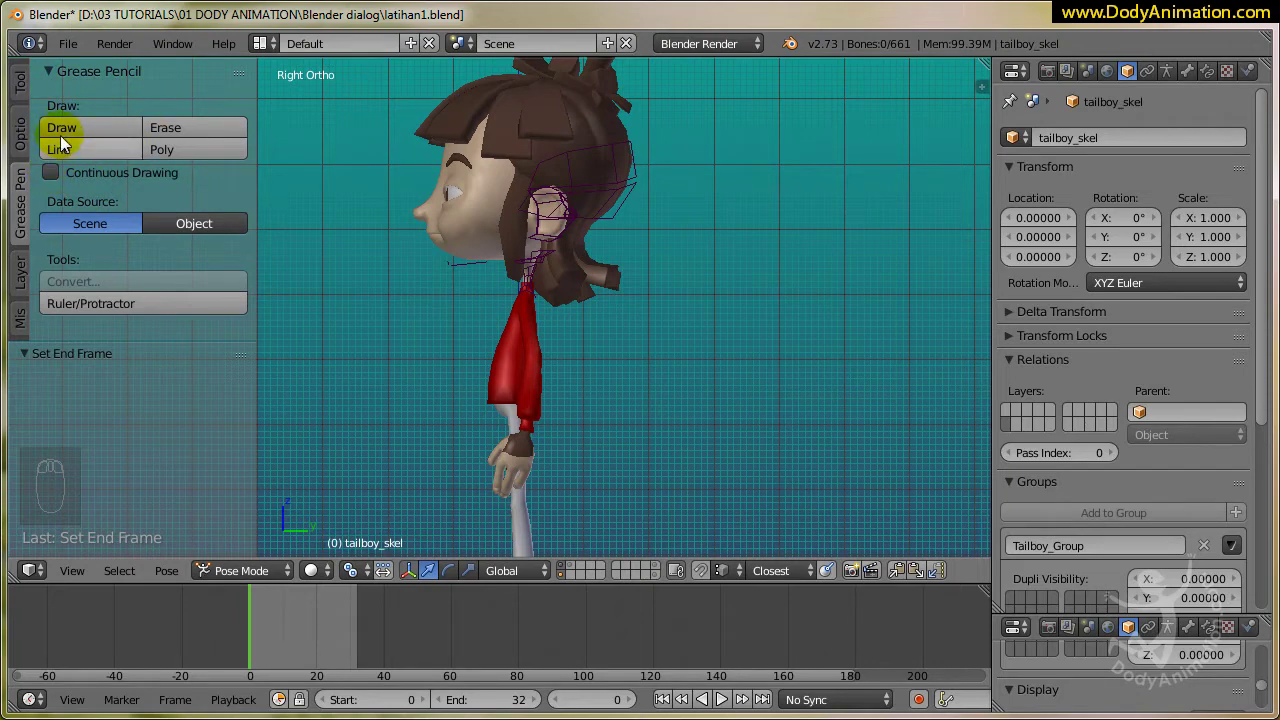
click(51, 171)
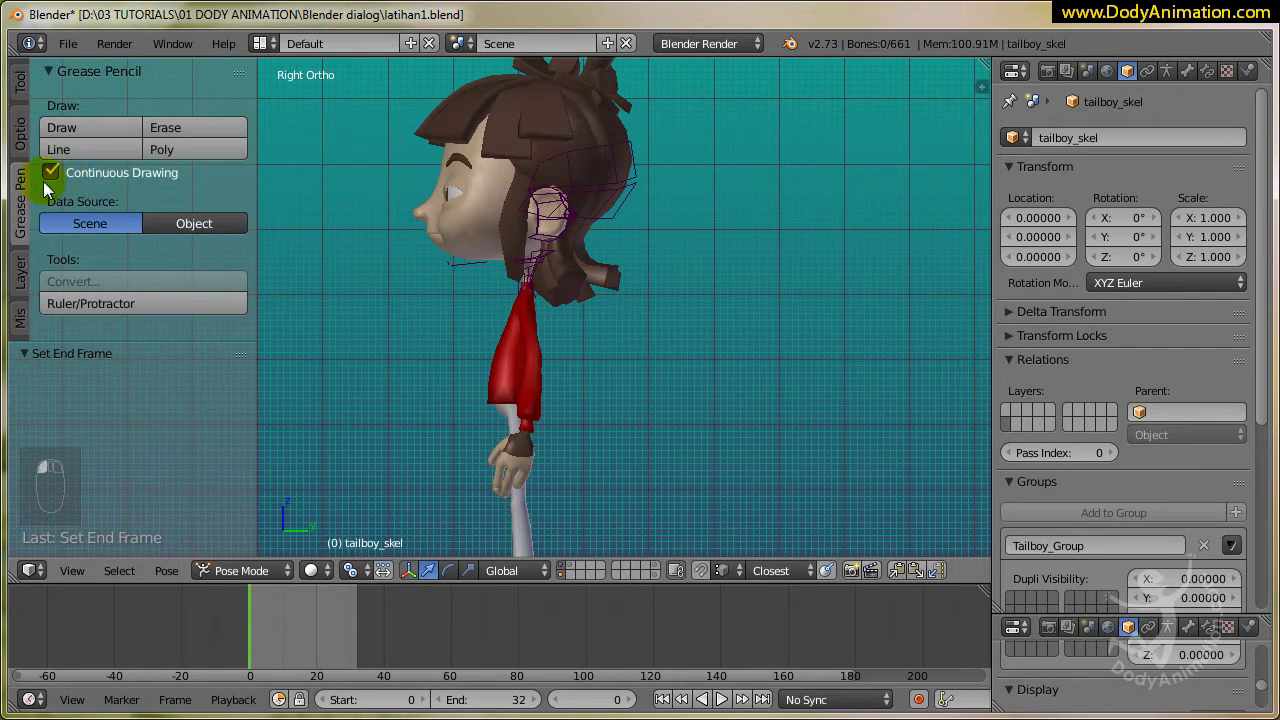
click(981, 87)
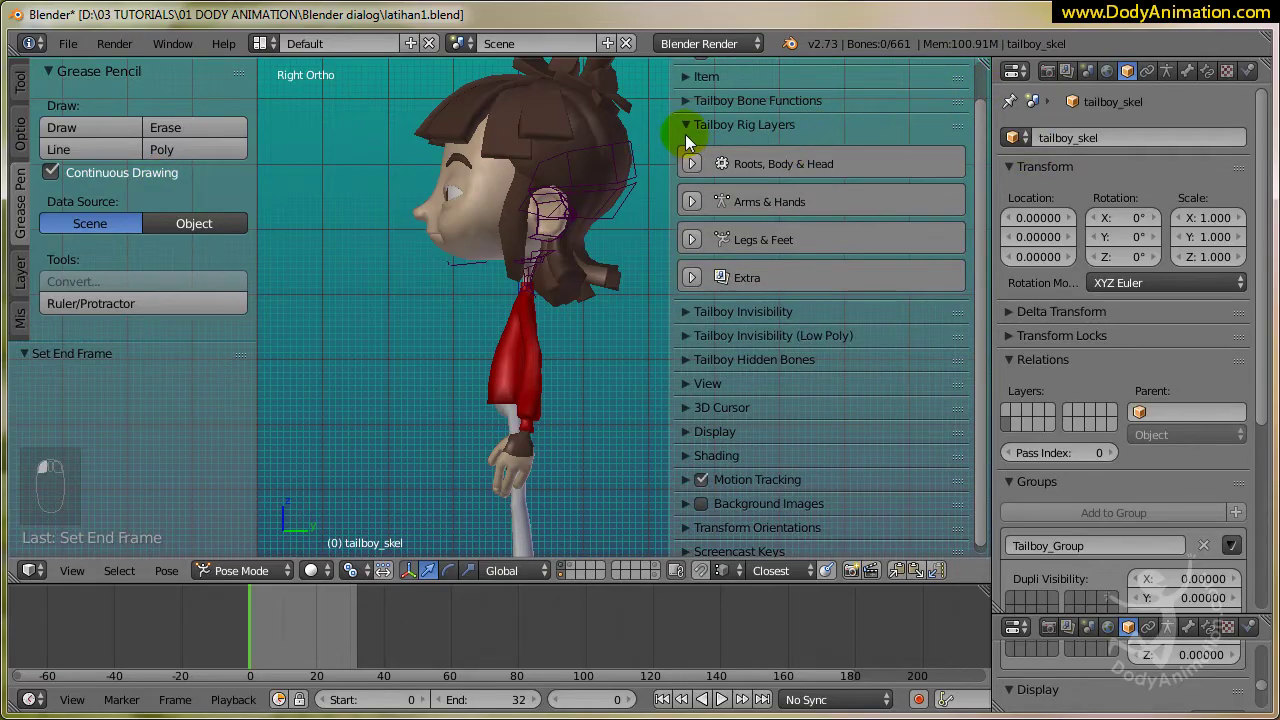
click(688, 124)
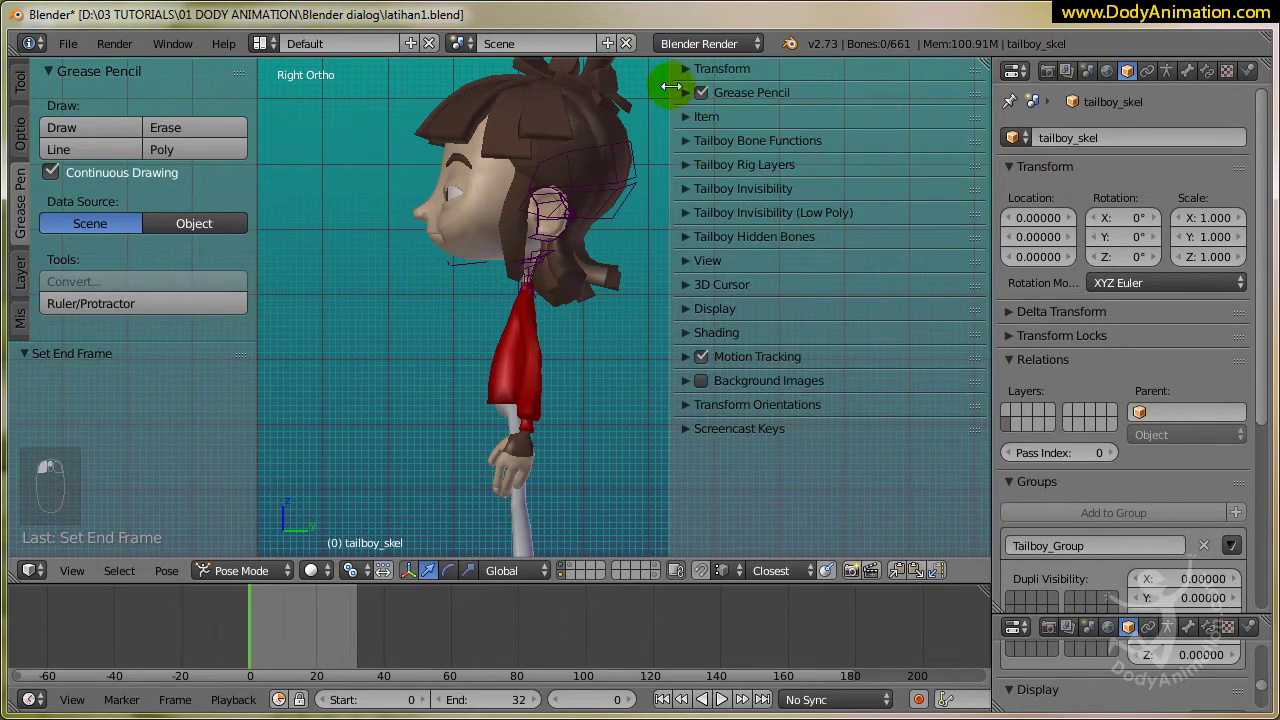
drag(668, 80, 733, 86)
click(747, 92)
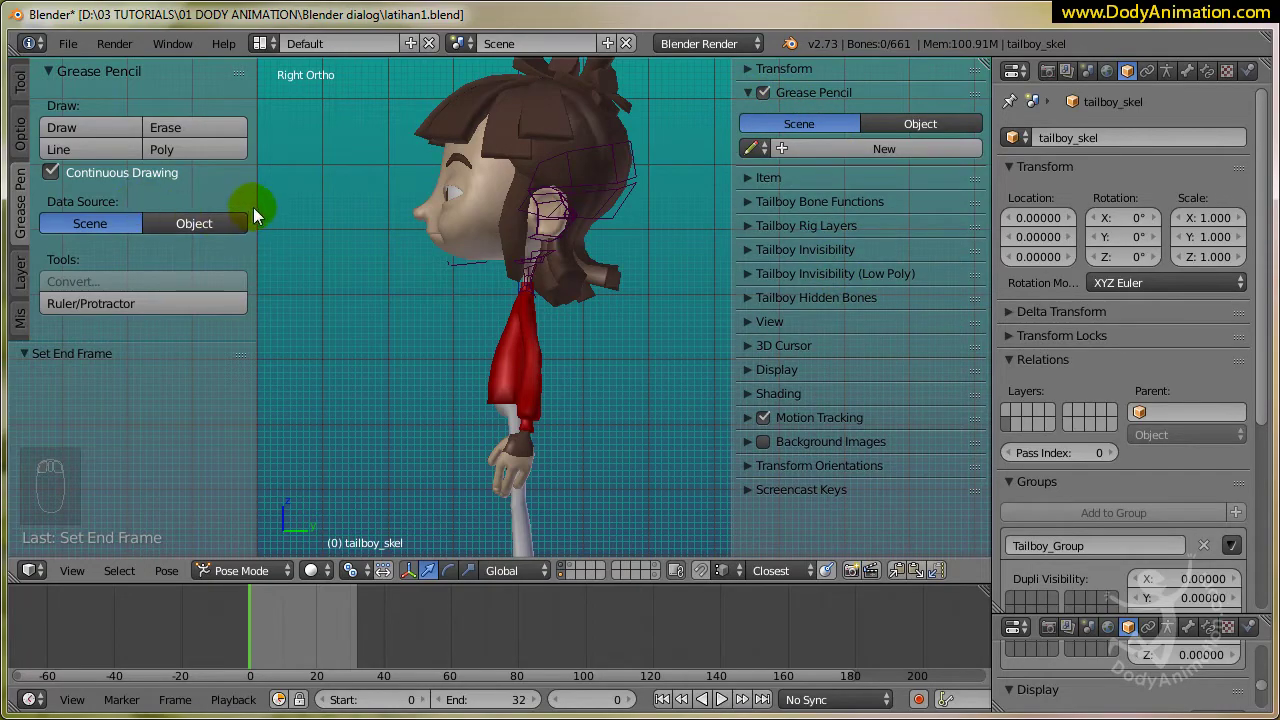
mouse_move(256, 207)
mouse_down()
mouse_move(183, 208)
mouse_move(195, 208)
mouse_up()
scroll(454, 254, down, 2)
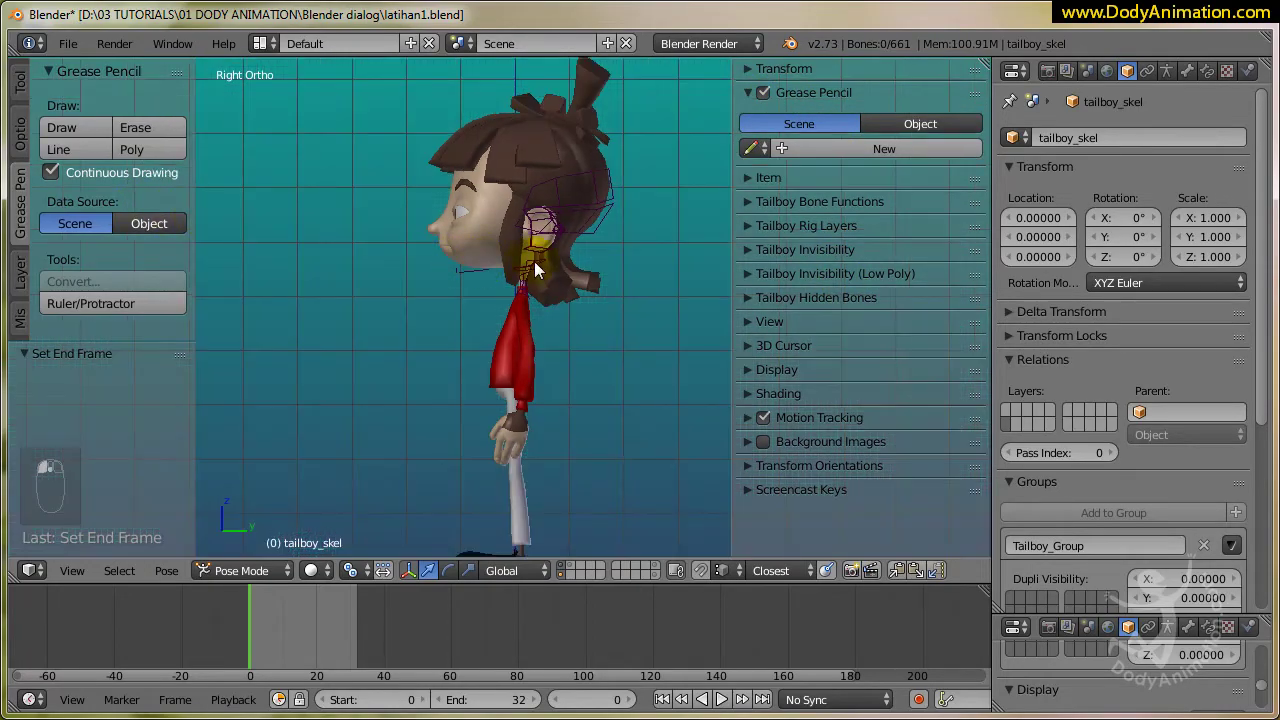
Sketch a Grease Pencil circle around the head and a torso outline over the shirt at the start of the timeline
click(247, 646)
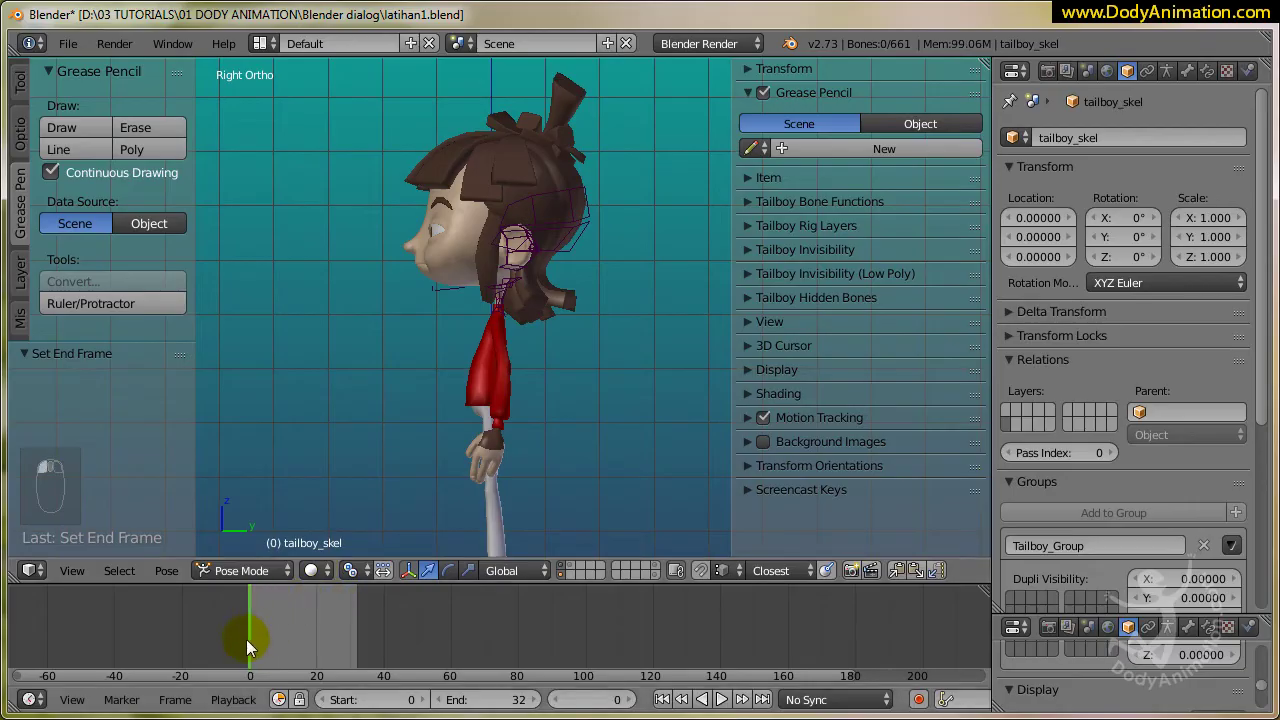
click(88, 131)
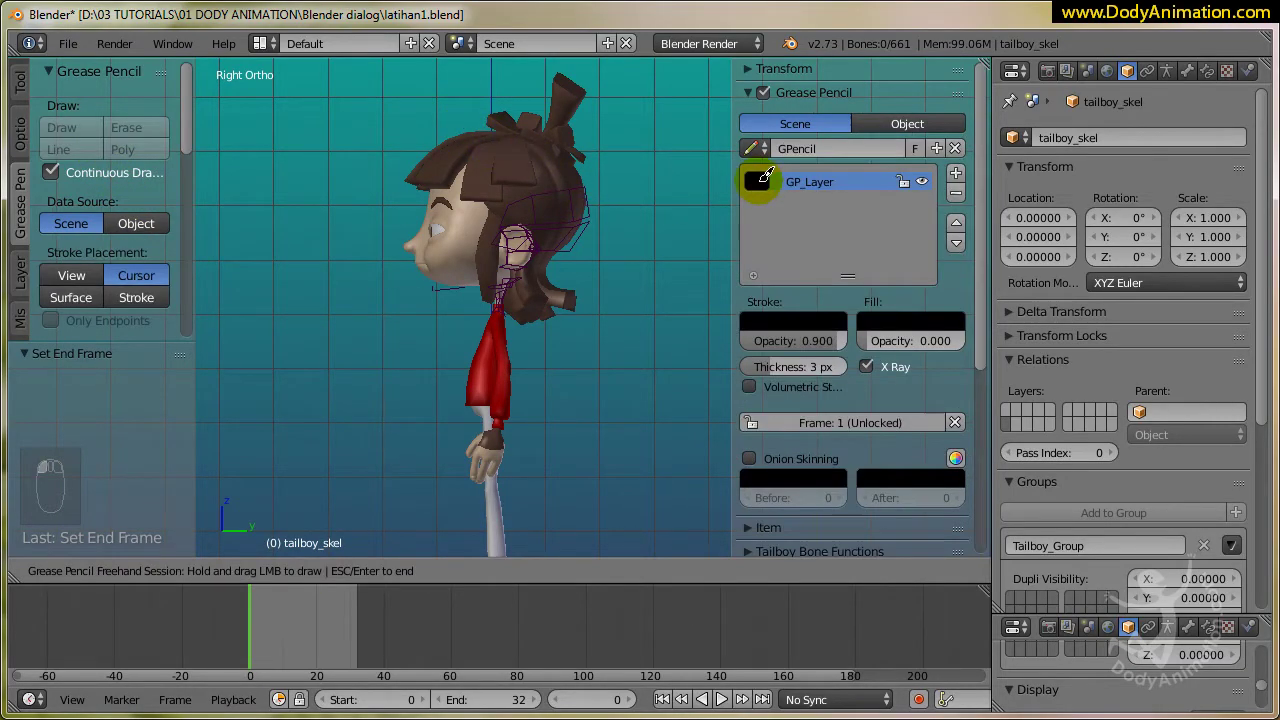
mouse_move(500, 135)
mouse_down()
mouse_move(485, 130)
mouse_move(435, 182)
mouse_move(425, 250)
mouse_move(473, 277)
mouse_move(578, 262)
mouse_move(588, 170)
mouse_move(525, 122)
mouse_move(482, 128)
mouse_up()
mouse_move(500, 290)
mouse_down()
mouse_move(470, 330)
mouse_move(466, 412)
mouse_move(510, 385)
mouse_move(467, 411)
mouse_up()
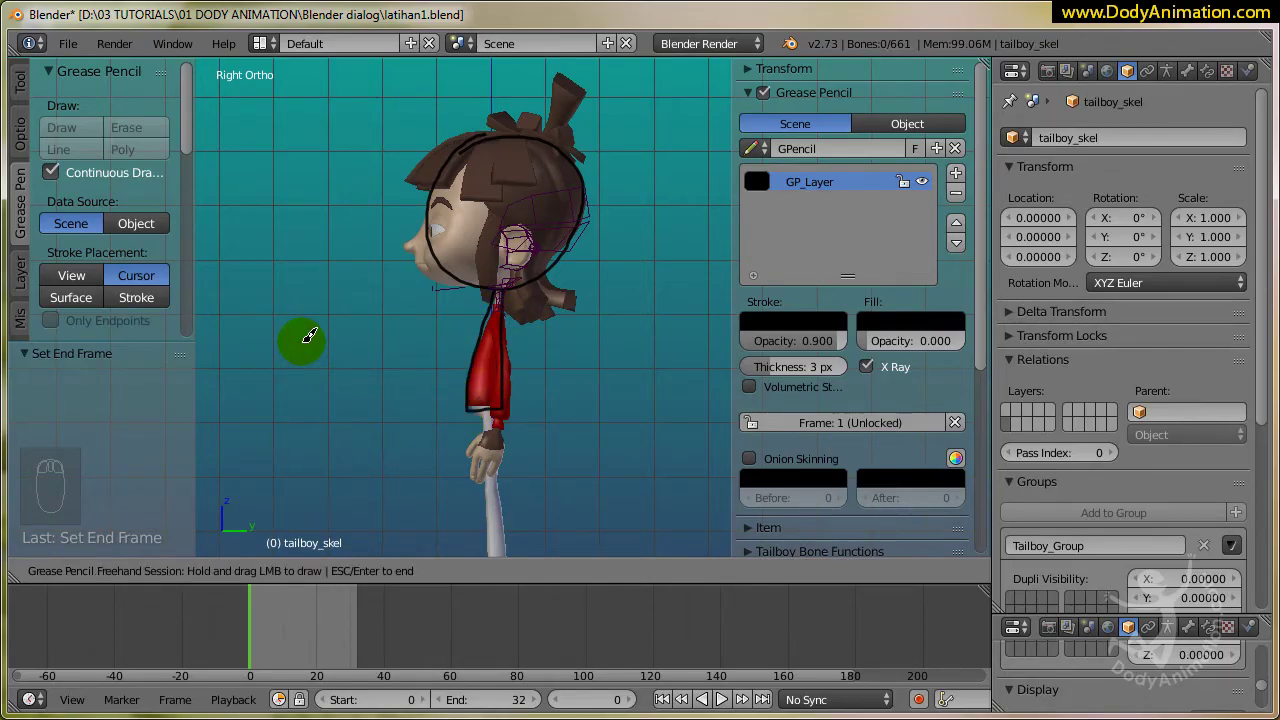
key(Escape)
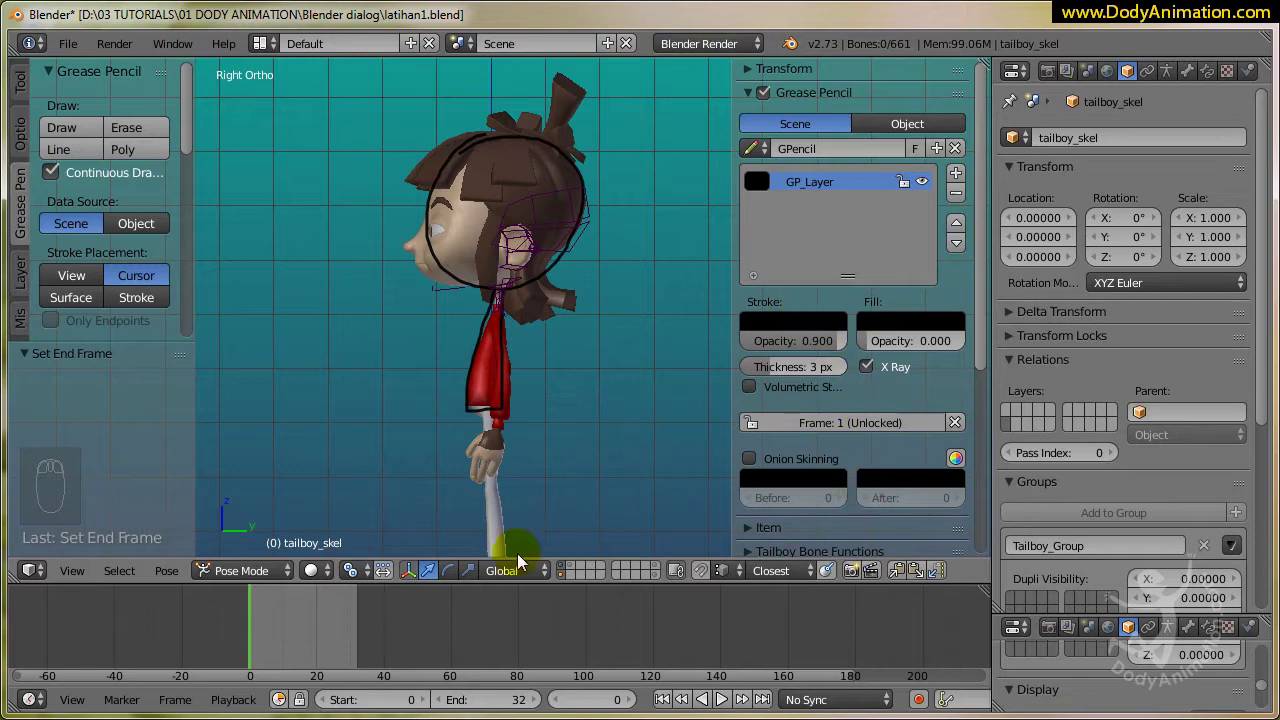
Turn on Audio Scrubbing and AV-sync for timeline playback
drag(255, 625, 286, 655)
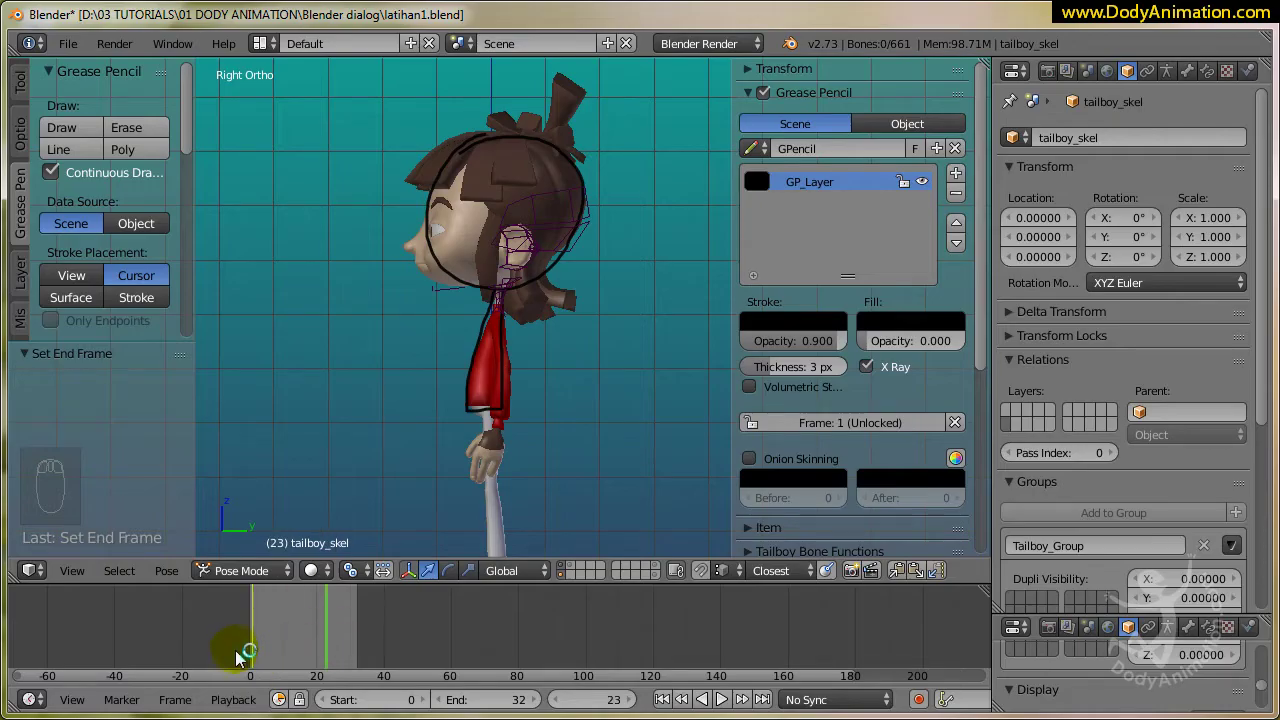
click(233, 699)
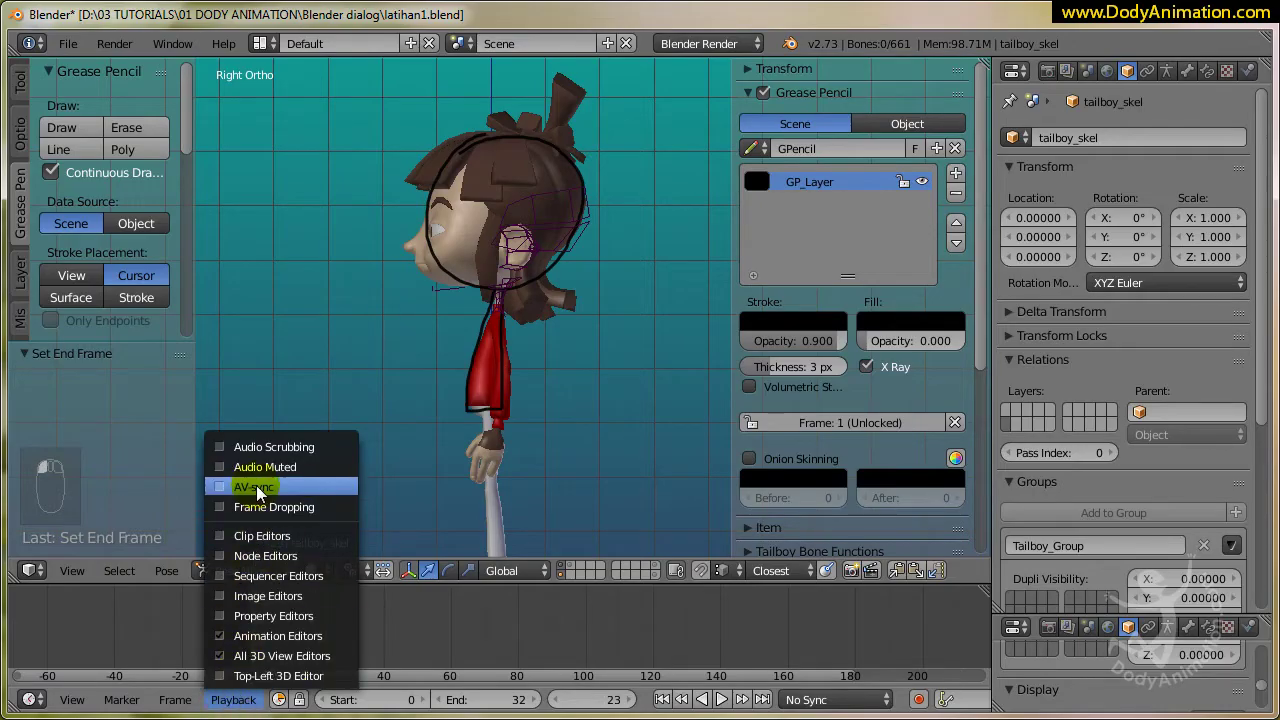
click(262, 447)
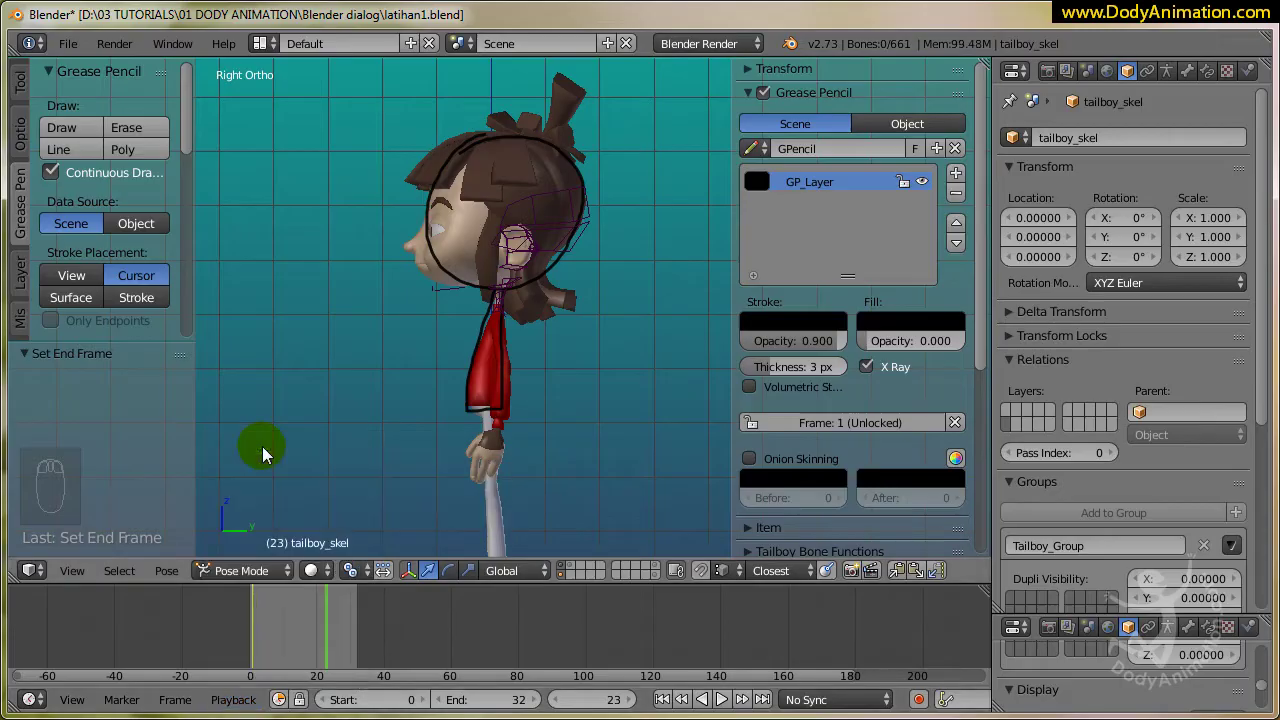
click(236, 697)
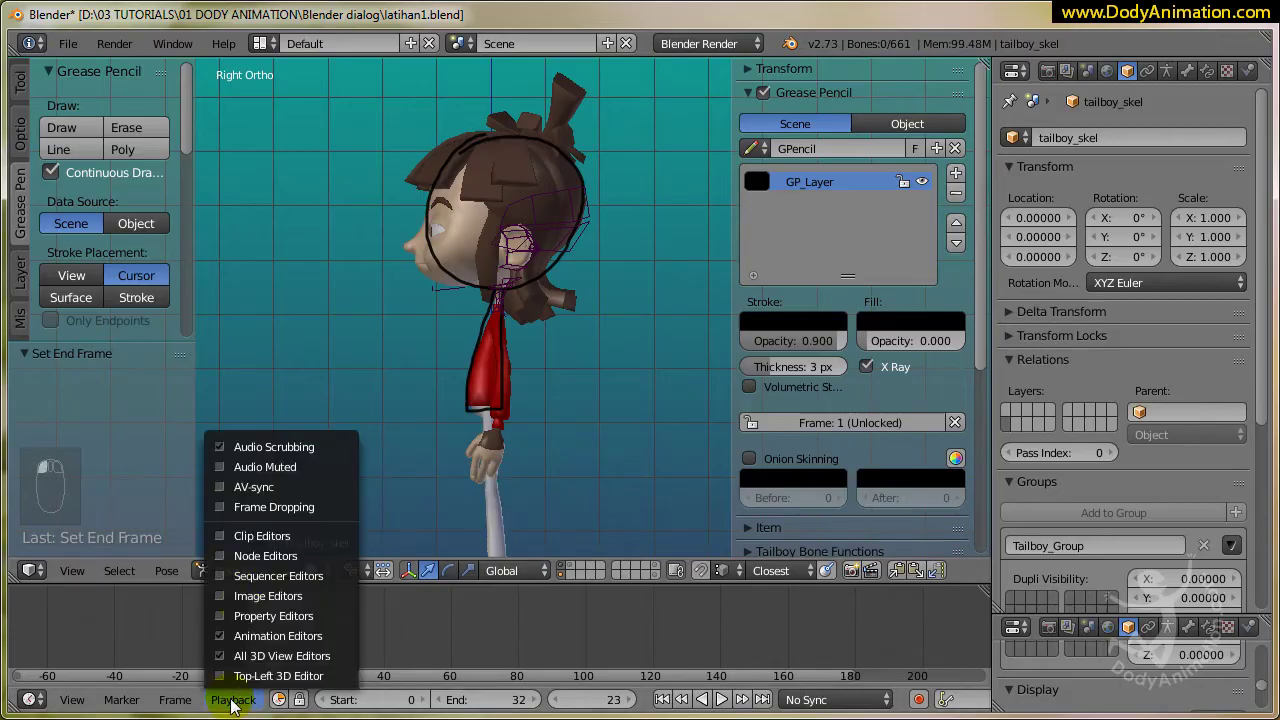
click(249, 489)
Start a new Grease Pencil drawing at frame 10 and enable Onion Skinning for the layer
mouse_move(262, 643)
mouse_down()
mouse_move(308, 647)
mouse_move(251, 651)
mouse_move(283, 648)
mouse_up()
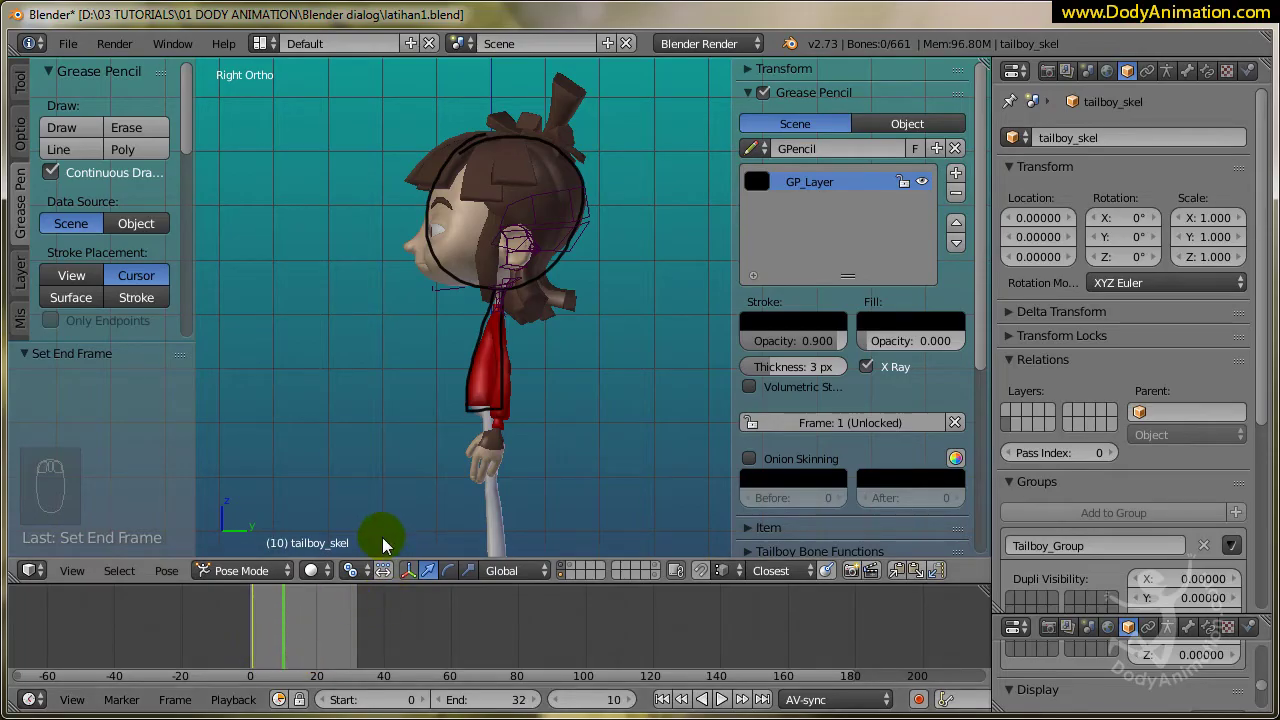
scroll(281, 640, up, 7)
middle_drag(191, 627, 455, 645)
scroll(455, 646, up, 6)
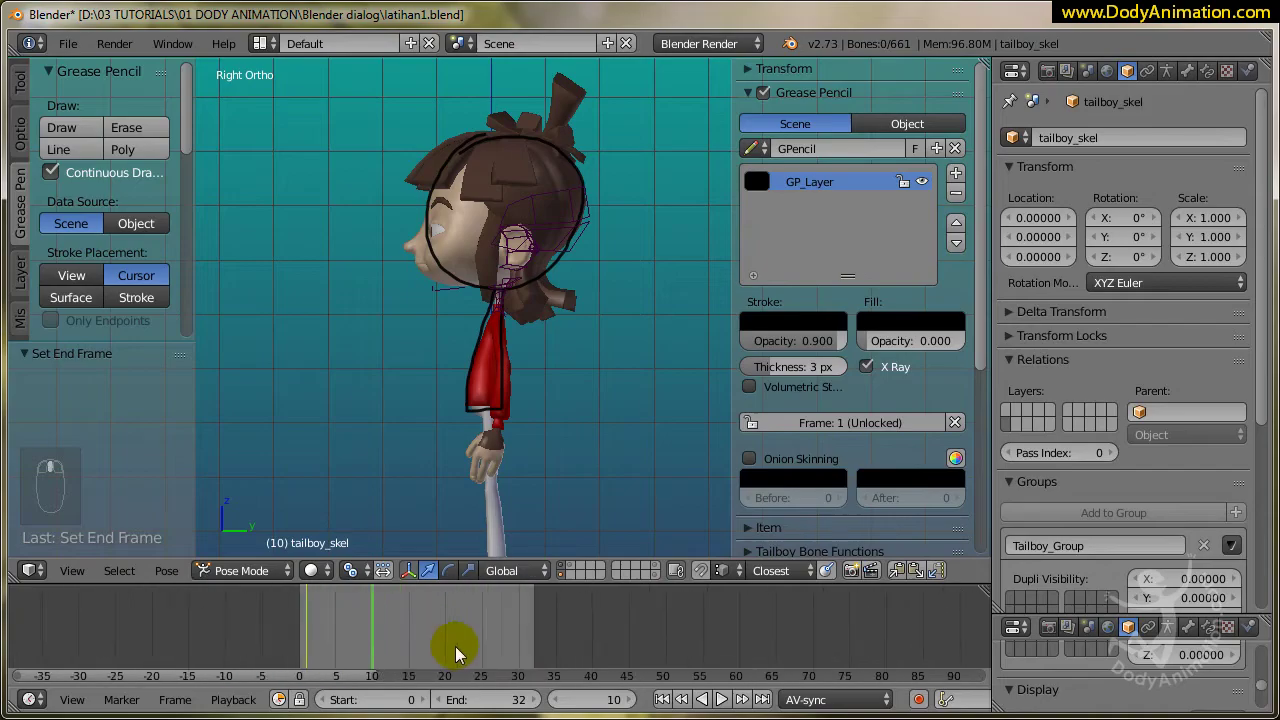
drag(293, 636, 335, 641)
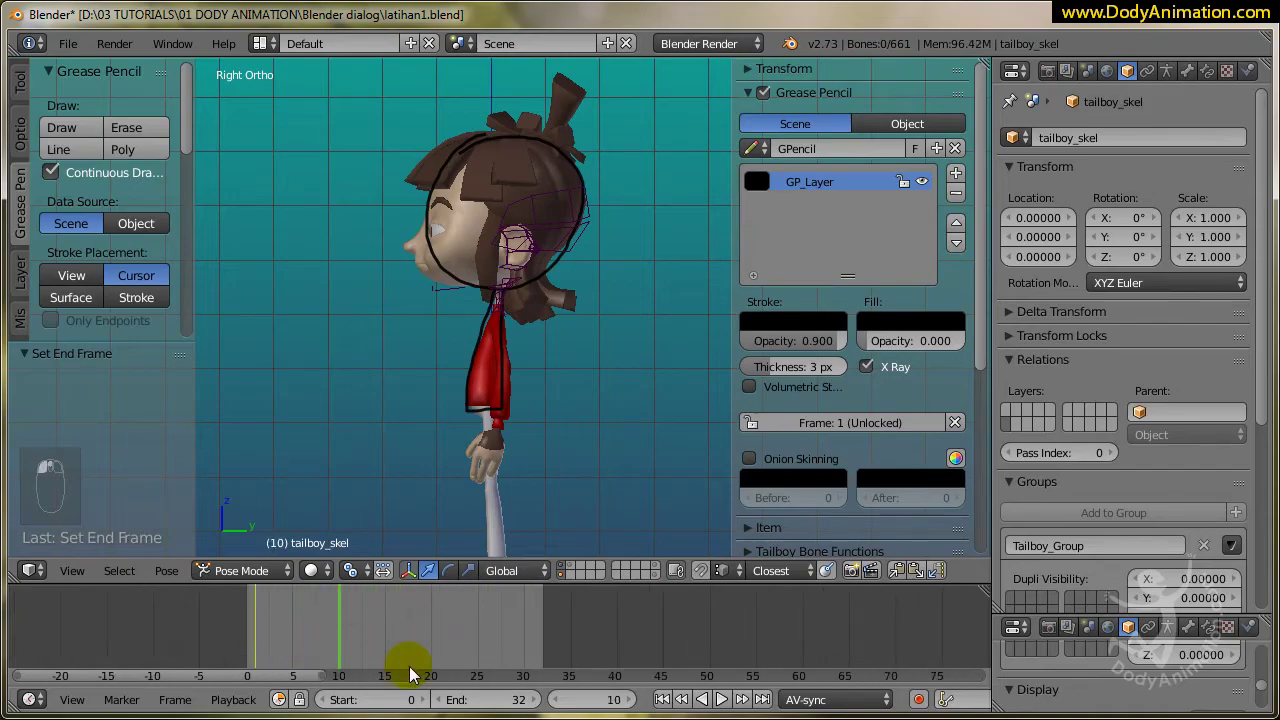
click(62, 128)
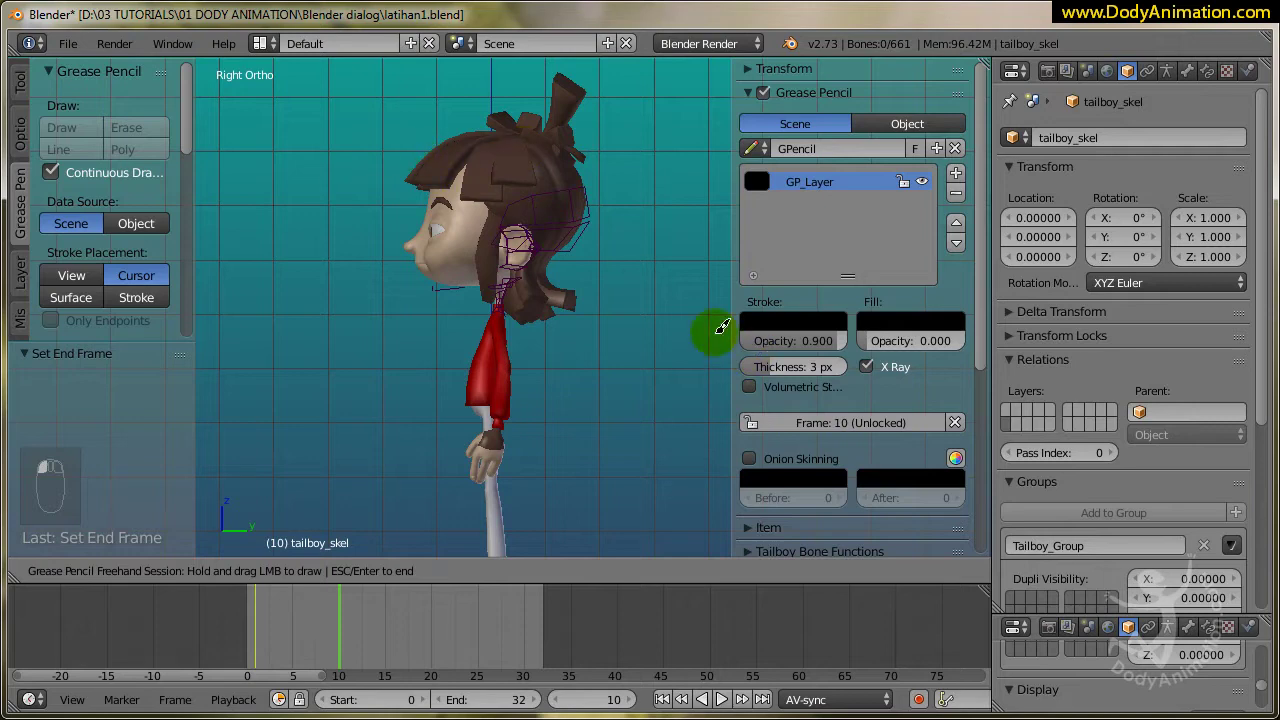
key(Escape)
click(750, 458)
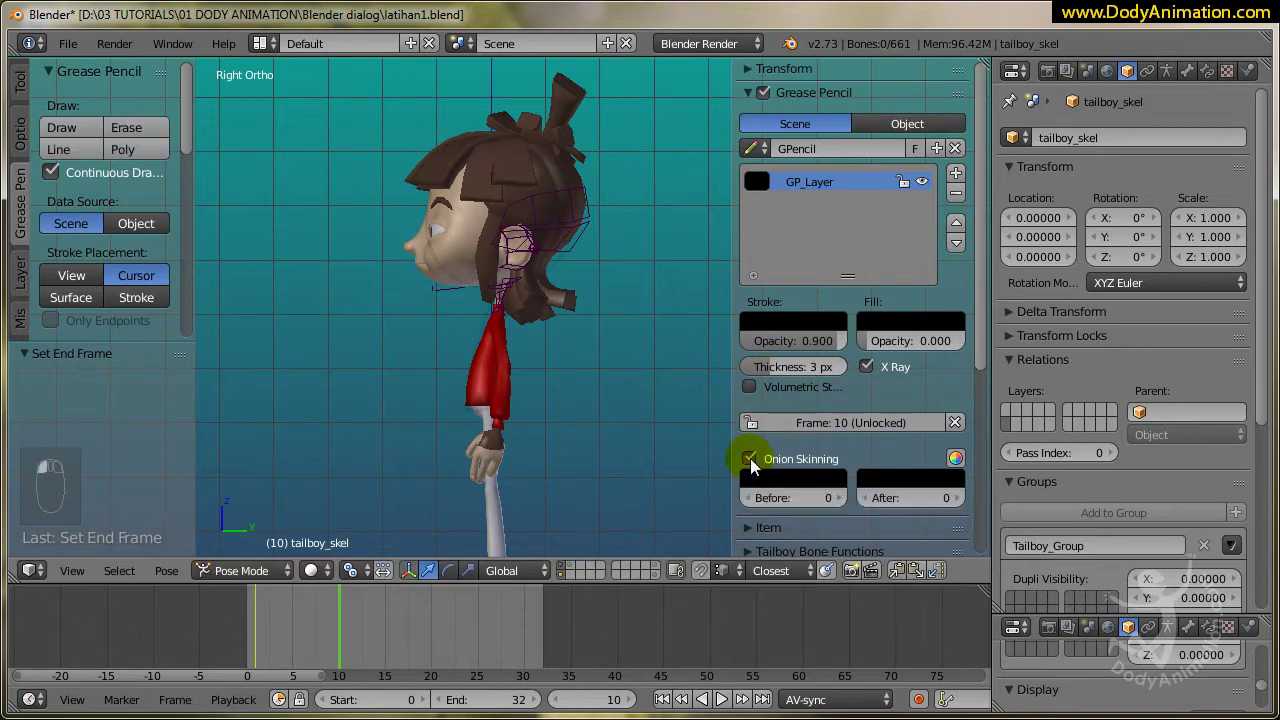
Sketch the head circle shifted forward over the face at frame 10, with a forward-leaning torso outline joining it to the waist
drag(405, 304, 532, 290)
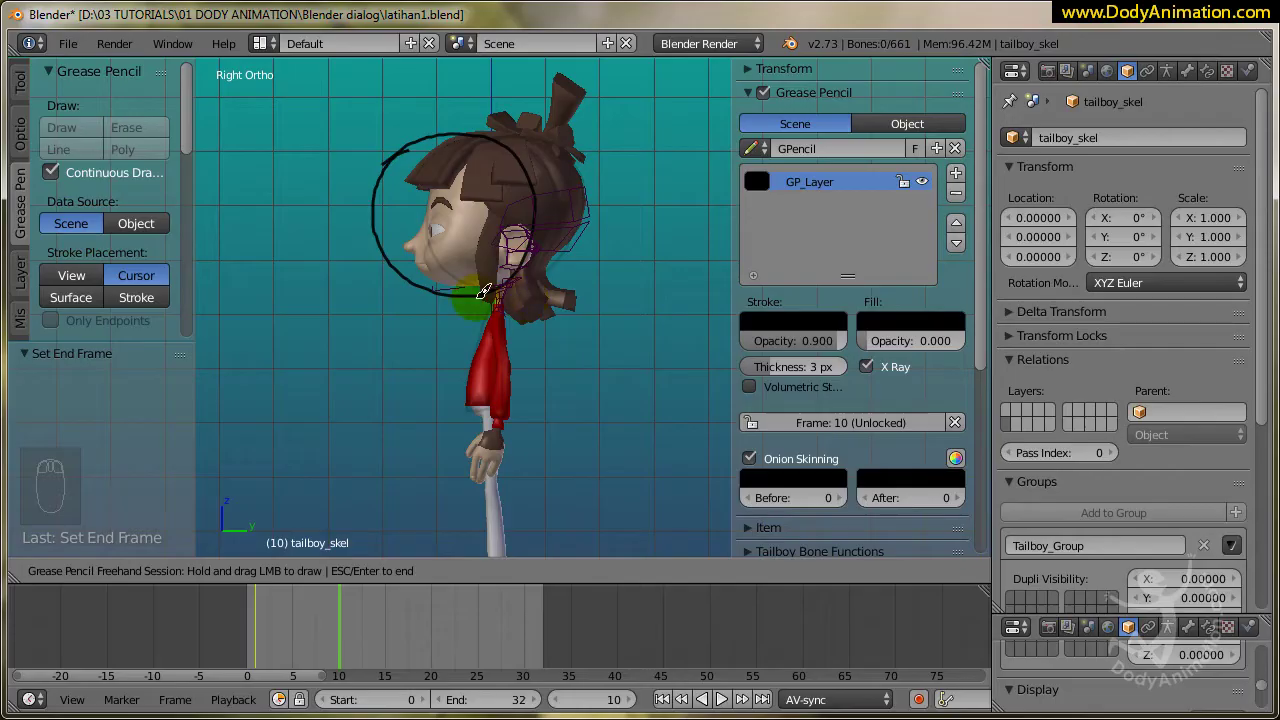
mouse_move(480, 292)
mouse_down()
mouse_move(472, 406)
mouse_move(497, 357)
mouse_move(490, 410)
mouse_move(471, 410)
mouse_up()
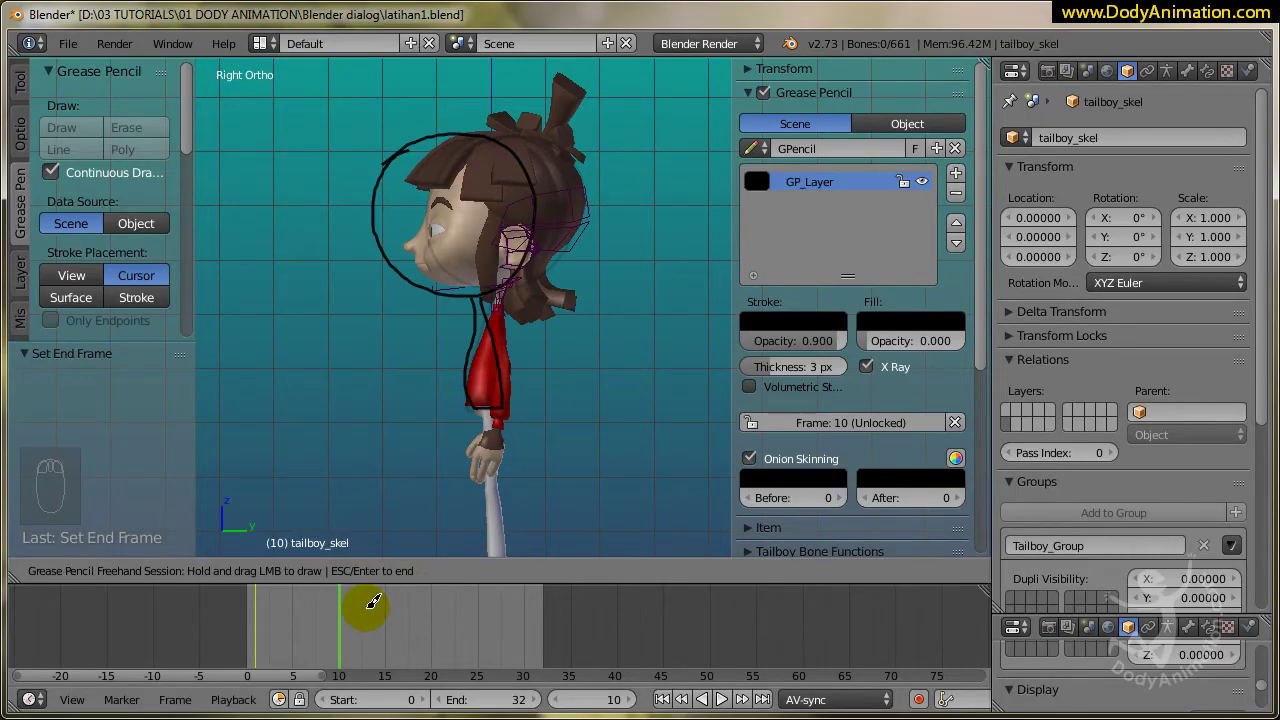
key(Escape)
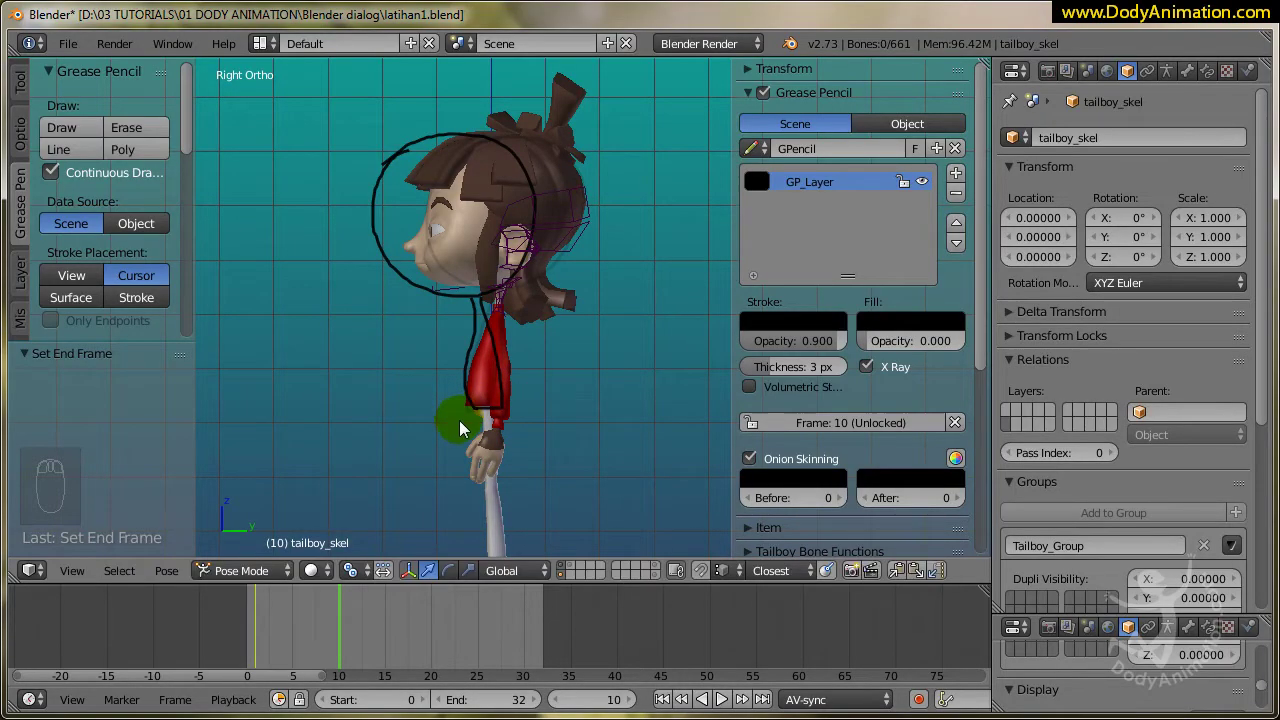
At frame 21, sketch the head circle further forward and slightly lower than in the frame 10 drawing
drag(265, 630, 342, 640)
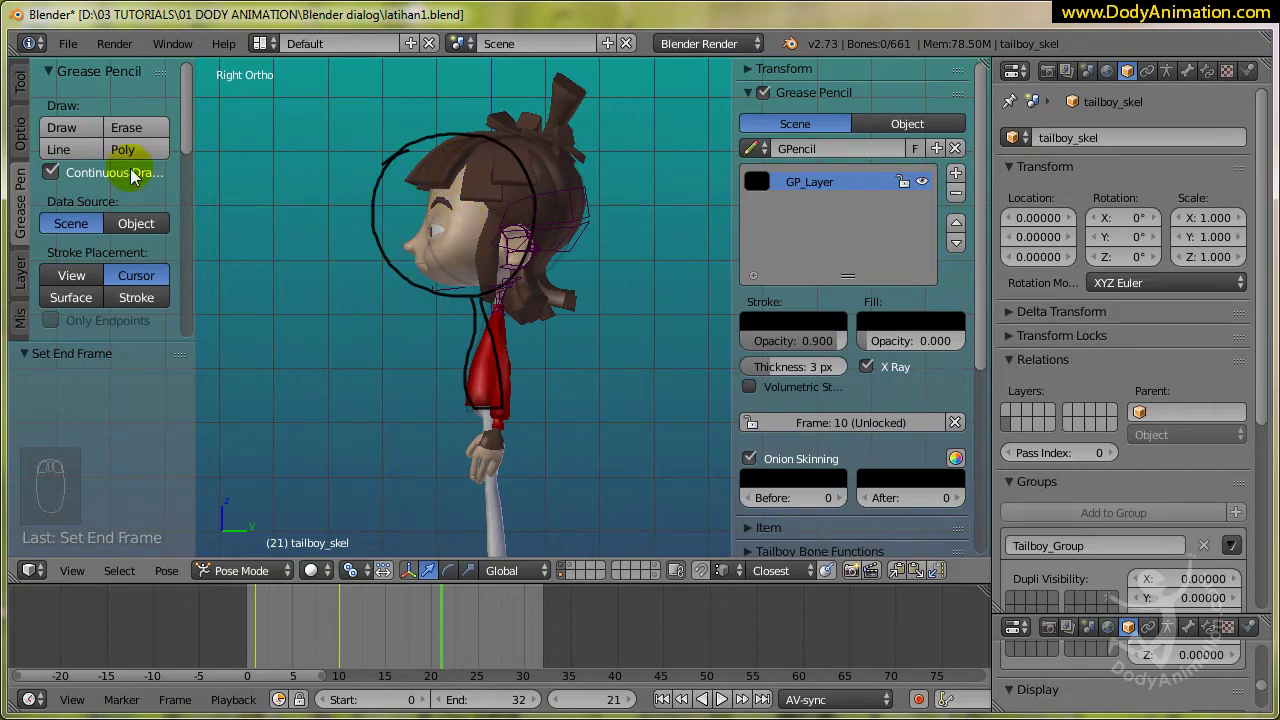
click(77, 128)
mouse_move(378, 153)
mouse_down()
mouse_move(354, 174)
mouse_move(334, 229)
mouse_move(369, 305)
mouse_move(466, 286)
mouse_move(481, 166)
mouse_move(352, 165)
mouse_up()
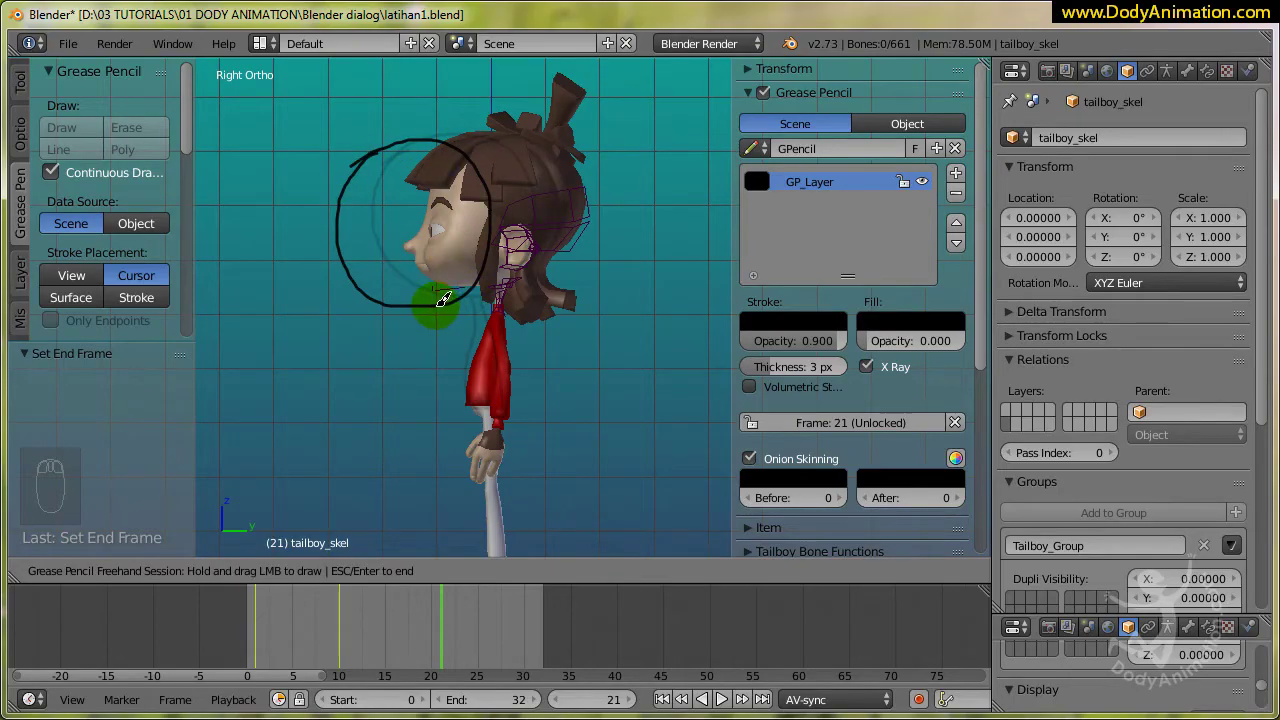
drag(443, 299, 474, 398)
mouse_move(477, 324)
mouse_down()
mouse_move(489, 402)
mouse_move(509, 407)
mouse_move(506, 310)
mouse_up()
drag(450, 362, 453, 363)
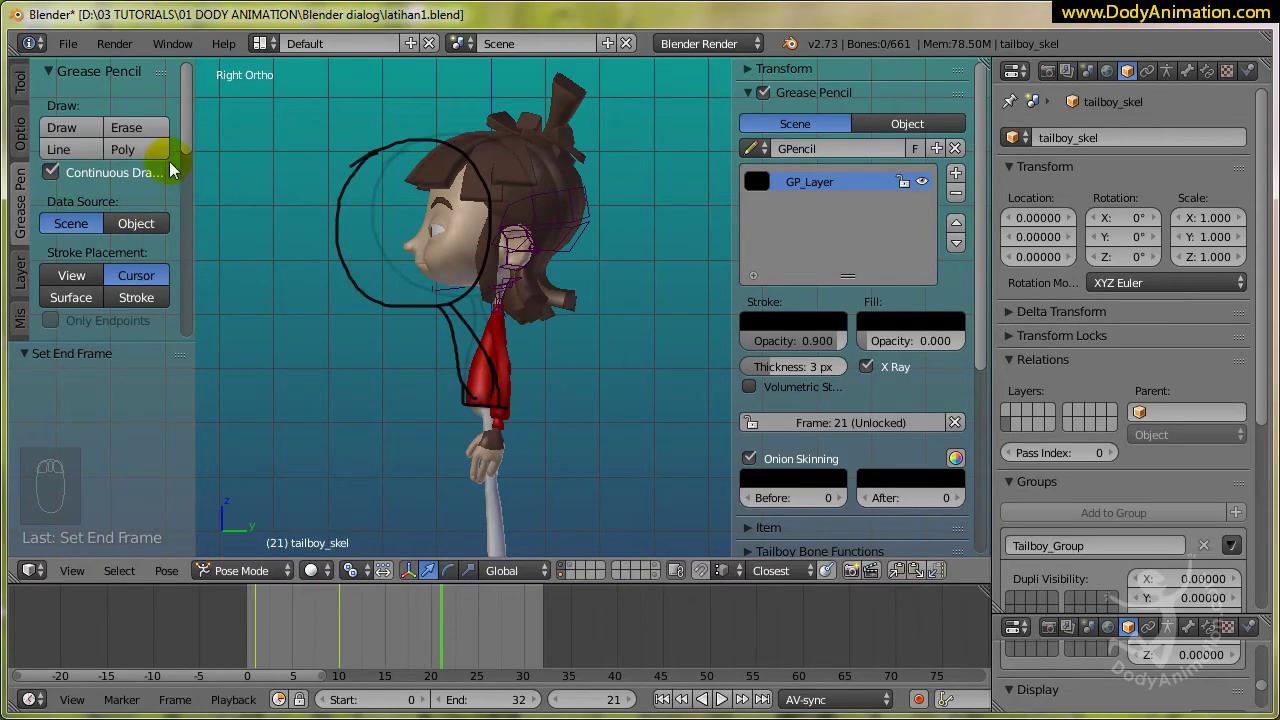
mouse_move(490, 410)
right_down()
mouse_move(509, 409)
mouse_move(514, 360)
mouse_move(466, 346)
mouse_move(468, 310)
mouse_move(460, 334)
mouse_move(442, 318)
right_up()
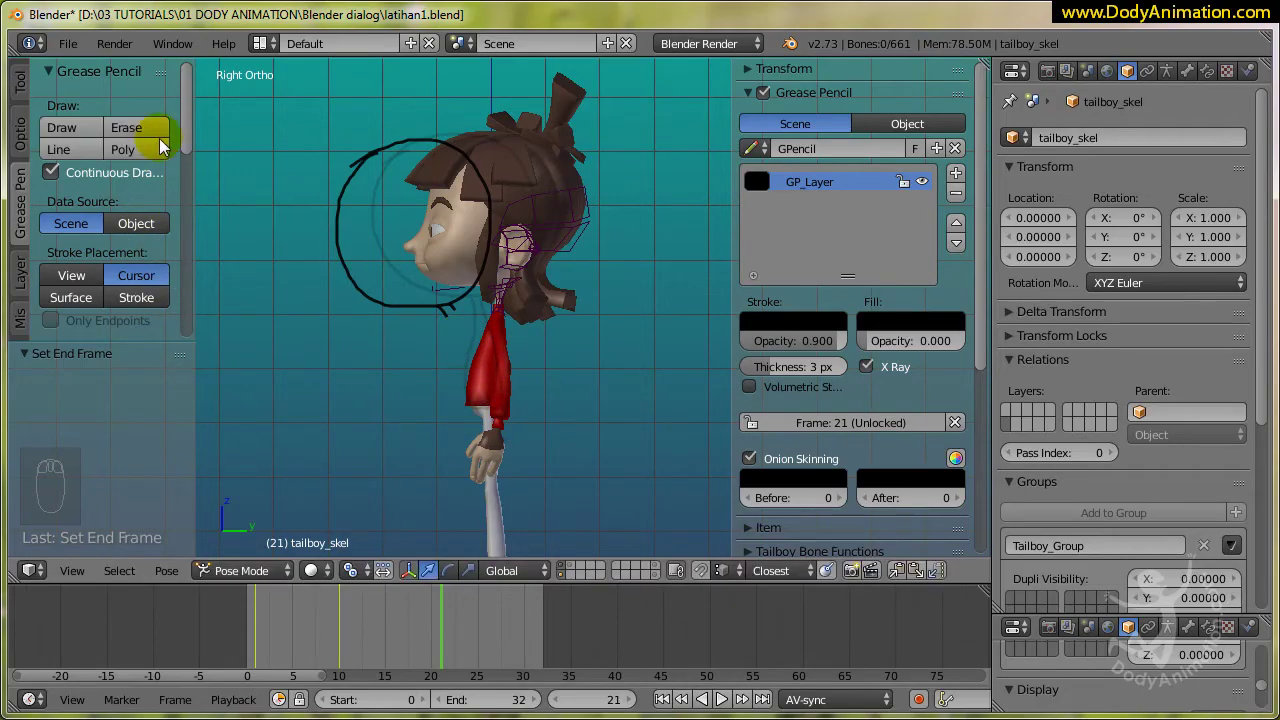
Draw the forward-leaning torso outline at frame 21, from below the head circle down to the waist
click(61, 127)
mouse_move(458, 298)
mouse_down()
mouse_move(458, 360)
mouse_move(468, 307)
mouse_move(497, 370)
mouse_move(500, 404)
mouse_move(480, 405)
mouse_move(501, 405)
mouse_up()
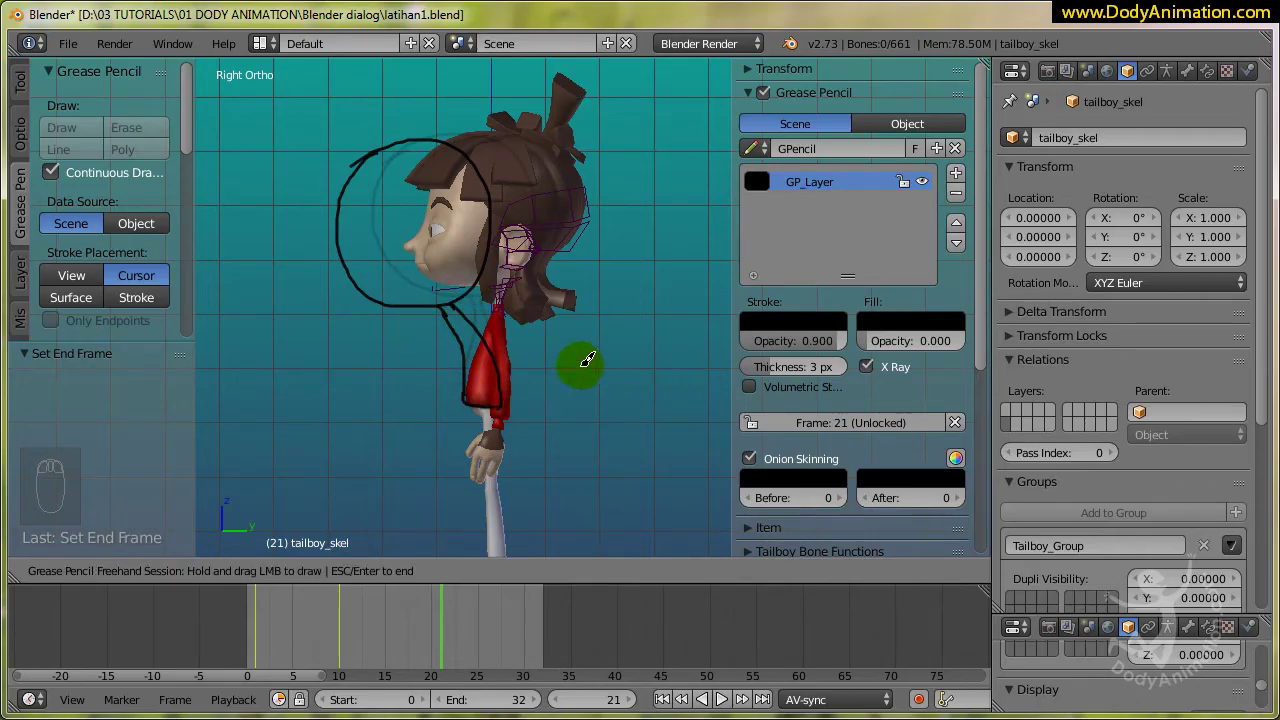
key(Escape)
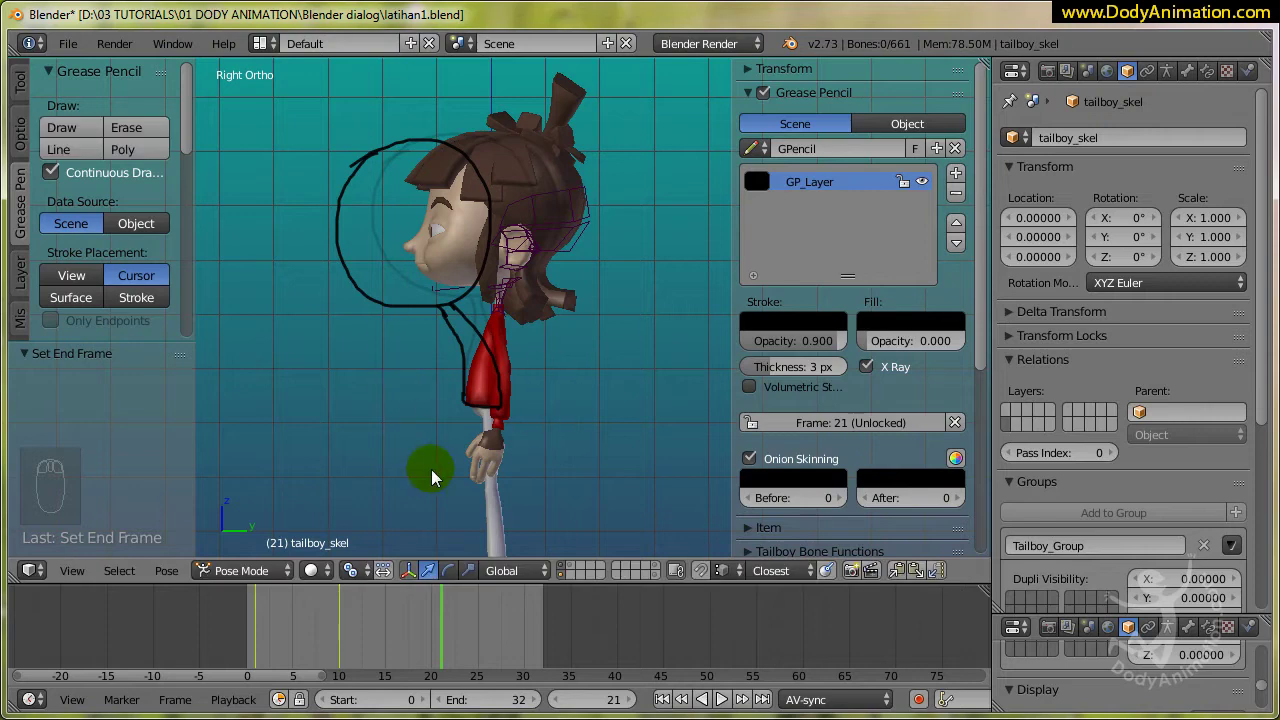
Scrub the timeline back to frame 1 and turn off Onion Skinning for the Grease Pencil layer
mouse_move(457, 612)
mouse_down()
mouse_move(428, 645)
mouse_move(306, 645)
mouse_move(406, 652)
mouse_move(276, 648)
mouse_move(460, 648)
mouse_move(242, 643)
mouse_move(422, 658)
mouse_move(400, 664)
mouse_move(254, 662)
mouse_up()
click(780, 460)
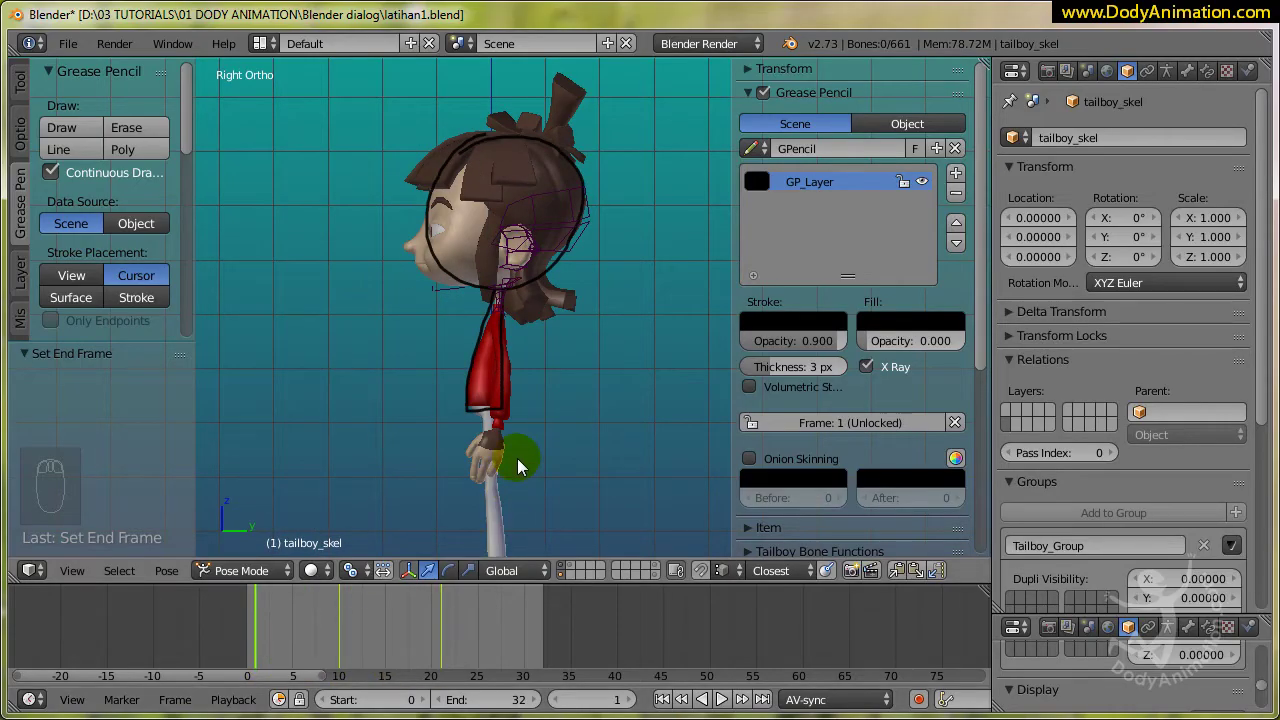
Collapse the Grease Pencil settings, hide the tool shelf, and expand the Roots, Body & Head group of the Tailboy rig layers
click(749, 91)
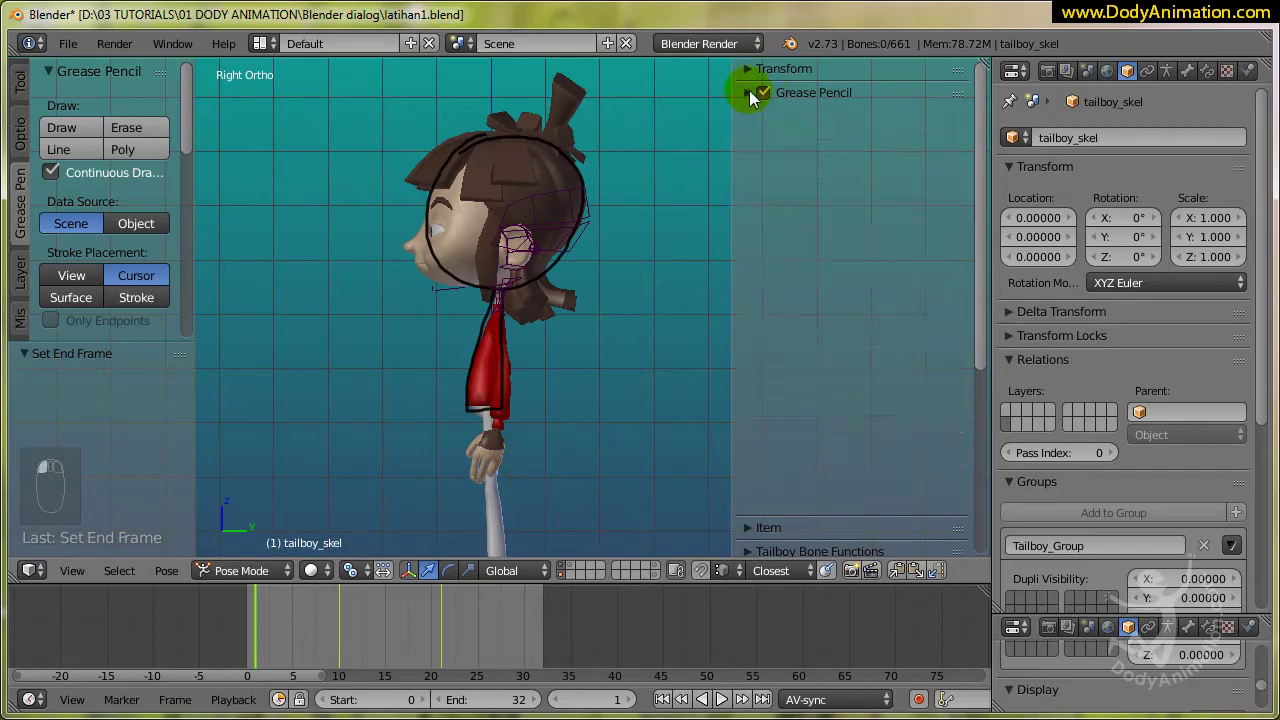
drag(197, 151, 2, 162)
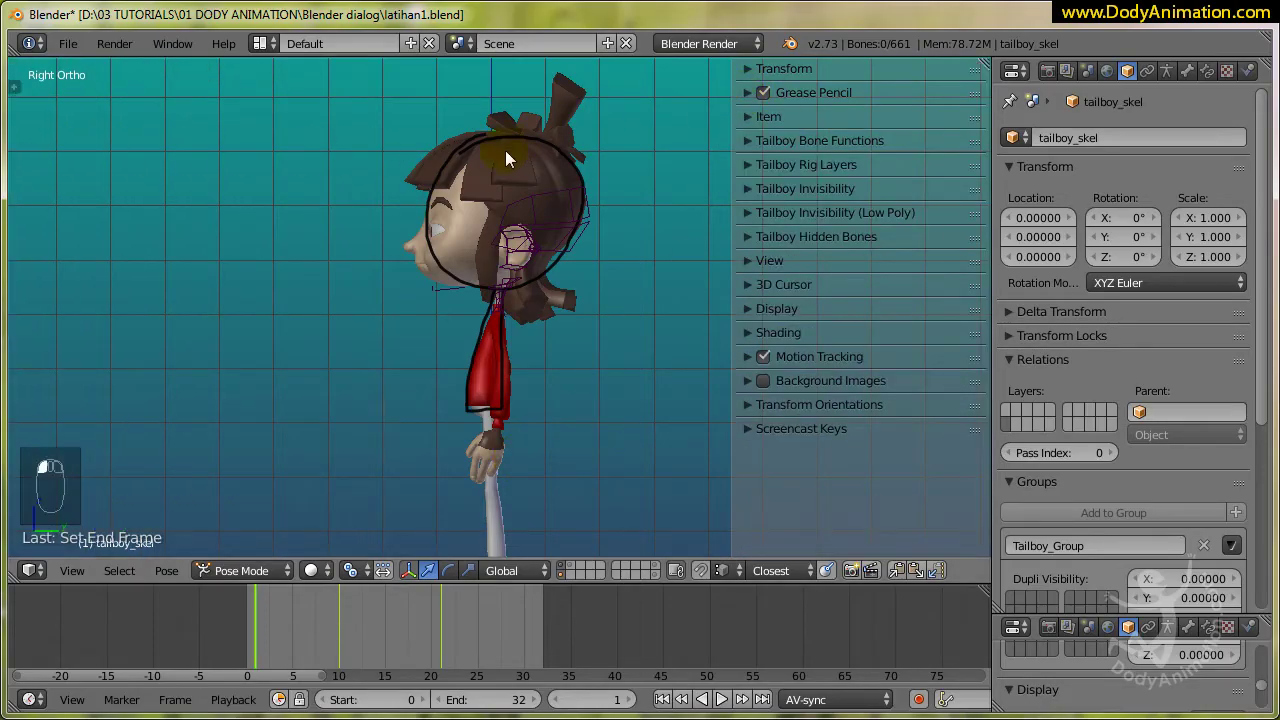
scroll(653, 246, up, 2)
scroll(655, 246, down, 2)
click(825, 172)
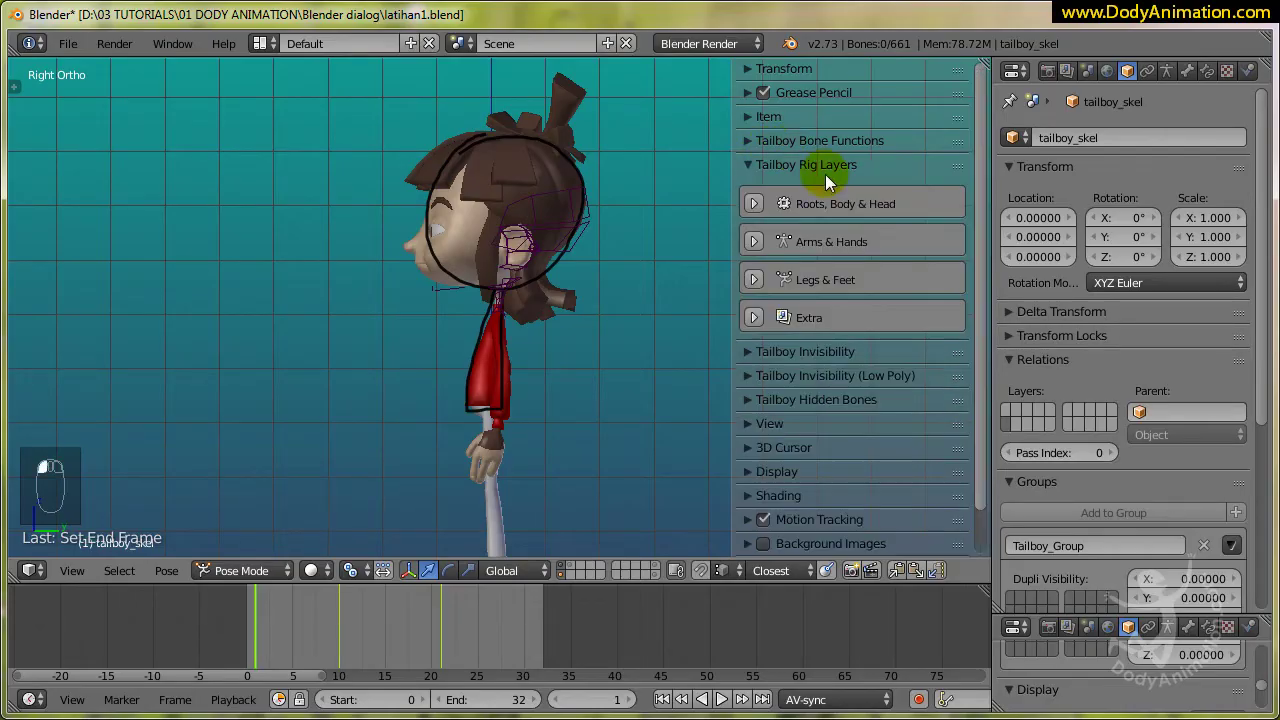
click(753, 204)
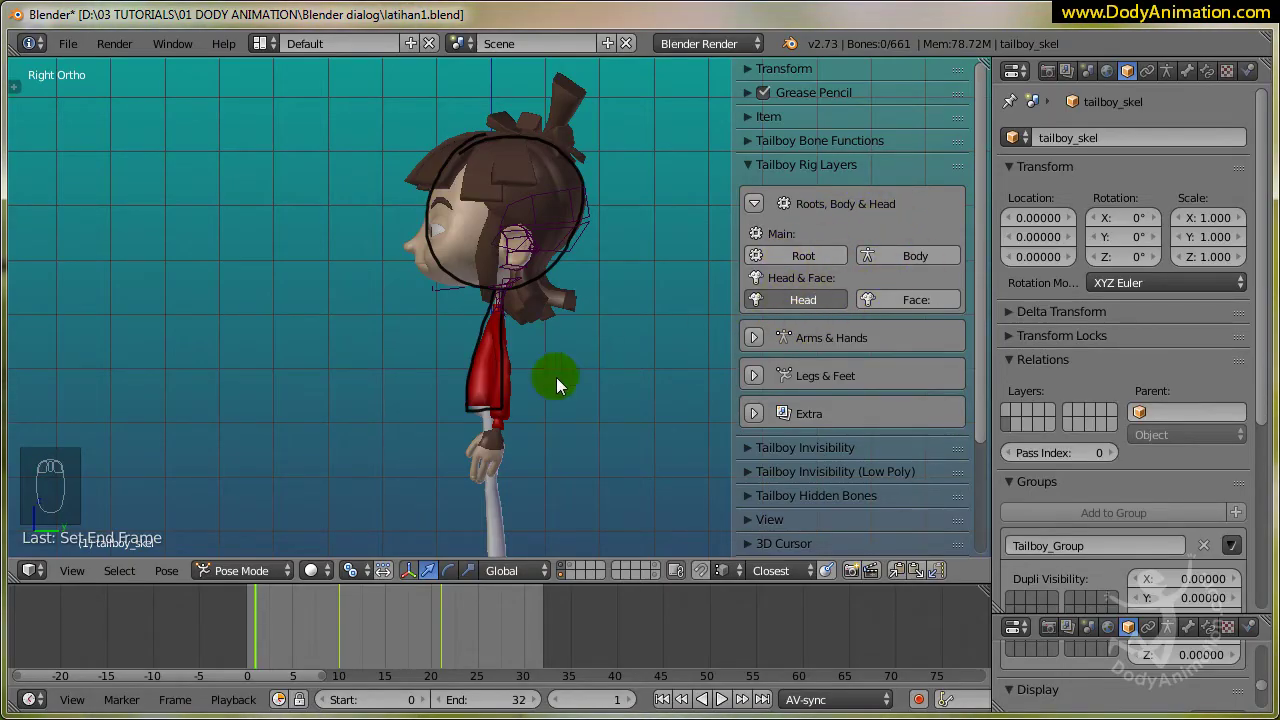
Select the neck bone and show the rig's Body bone layer alongside the Head layer
ctrl+scroll(575, 327, up, 1)
scroll(507, 331, up, 1)
scroll(505, 334, down, 1)
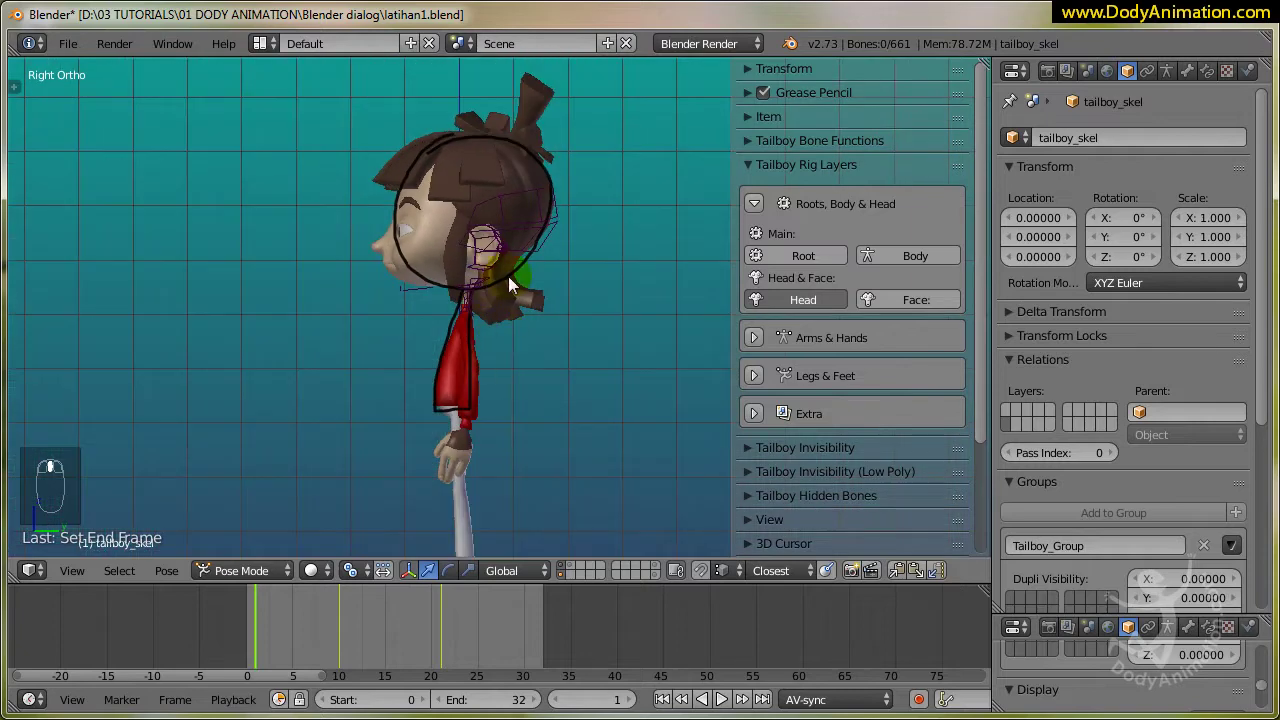
scroll(496, 386, up, 3)
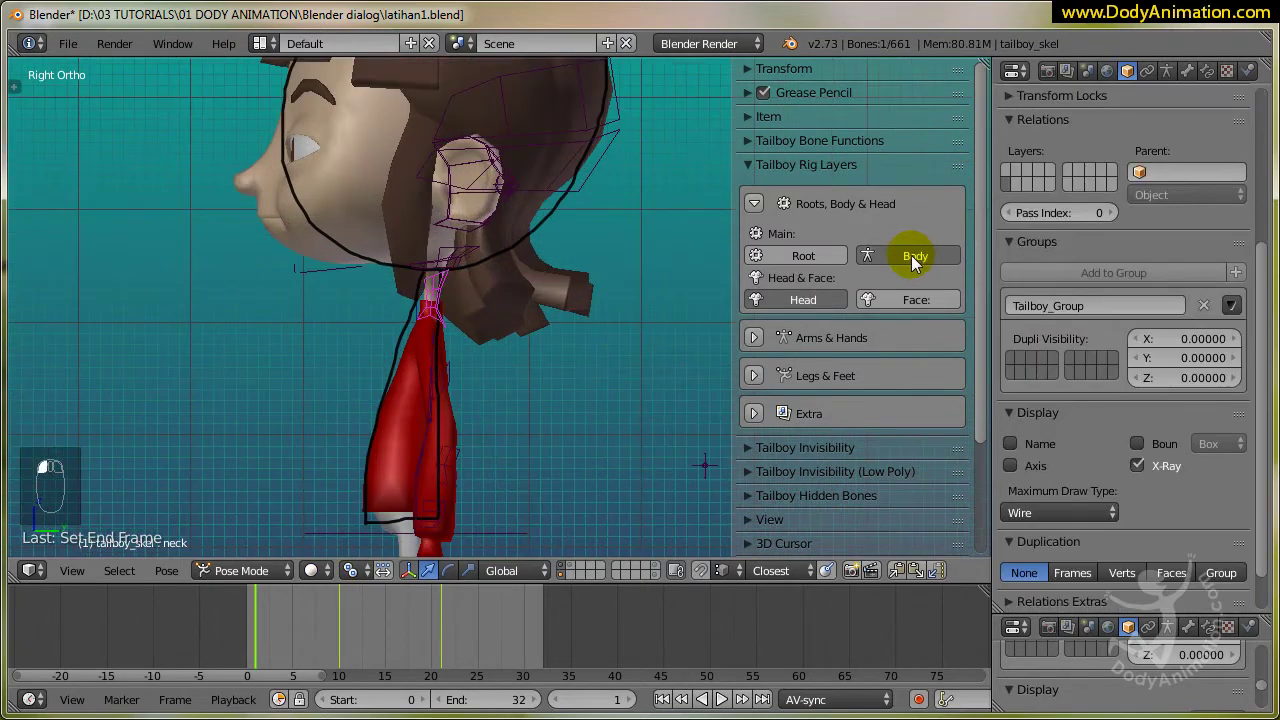
scroll(510, 405, down, 2)
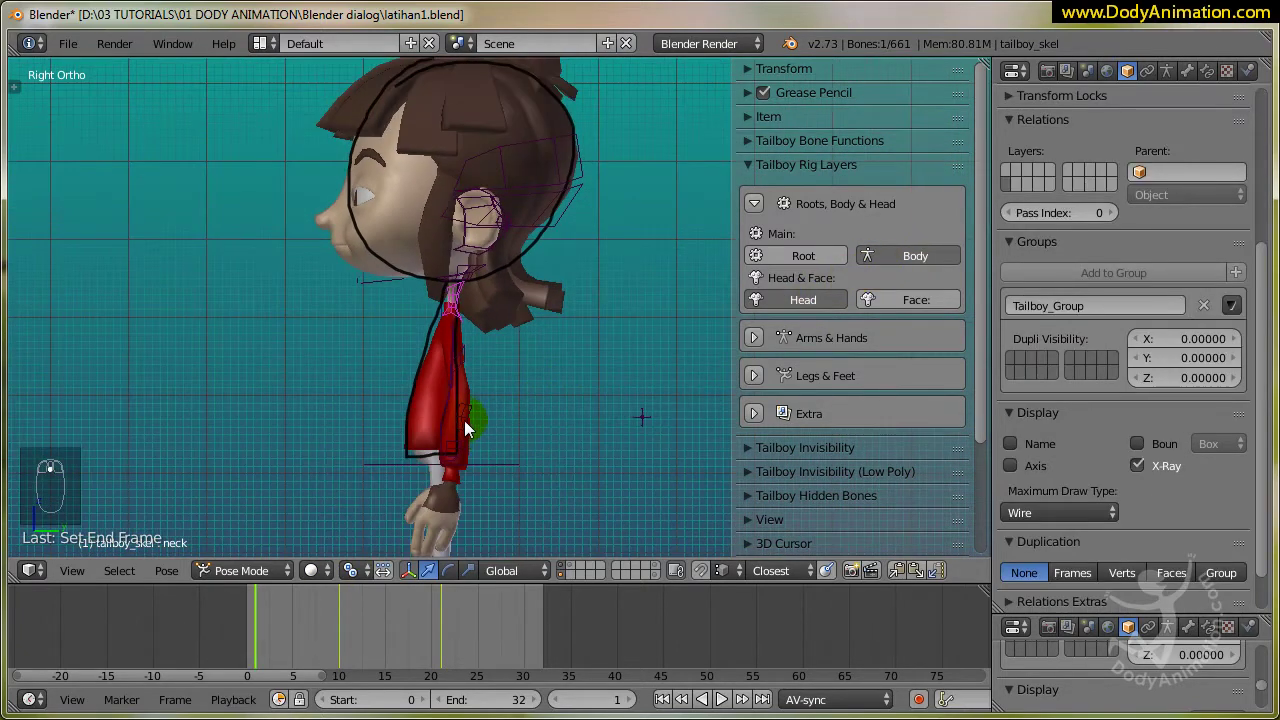
Select the lower back, middle back, neck and head master control bones together
right_click(465, 428)
scroll(475, 425, up, 2)
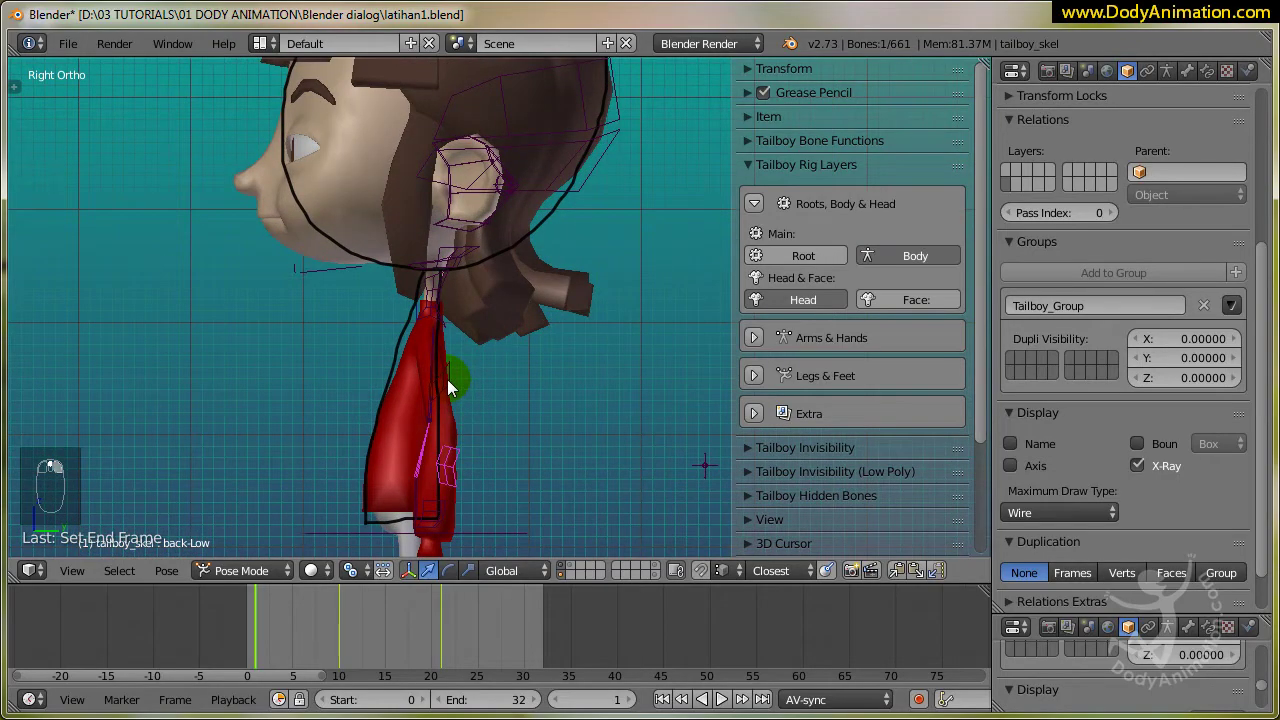
shift+right_click(467, 342)
shift+right_click(430, 284)
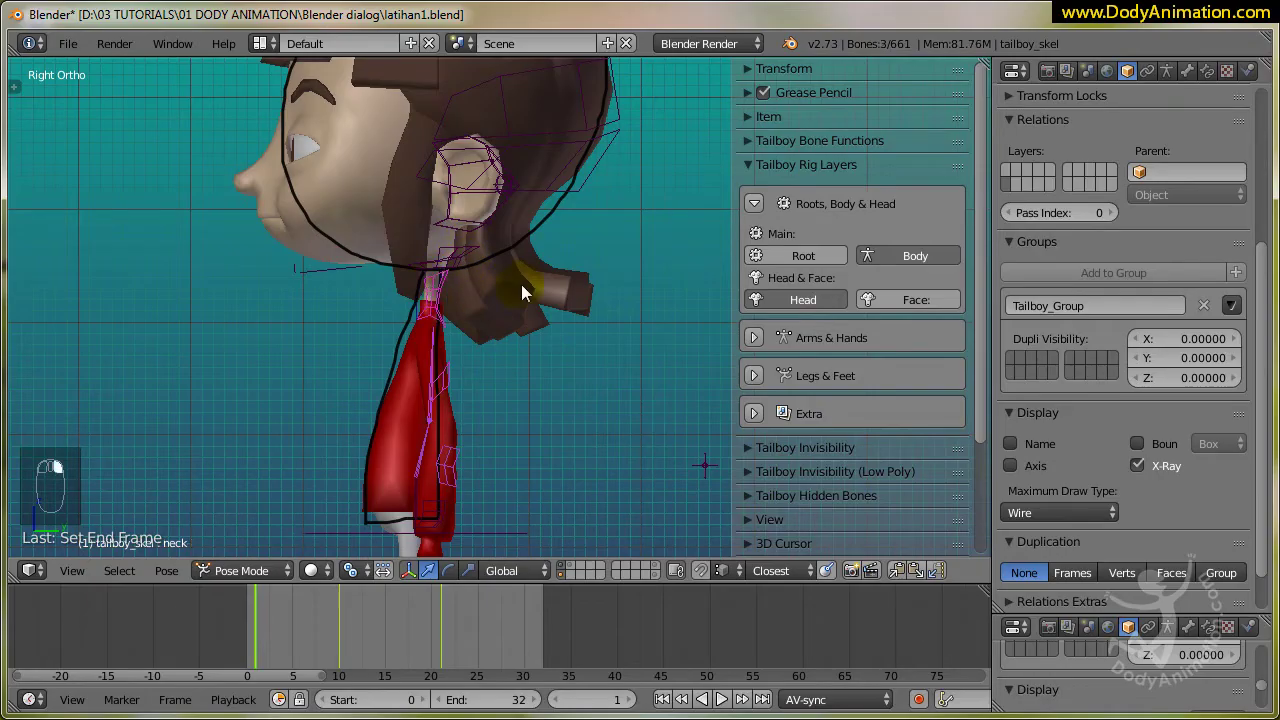
shift+middle_drag(521, 284, 525, 322)
scroll(526, 330, down, 2)
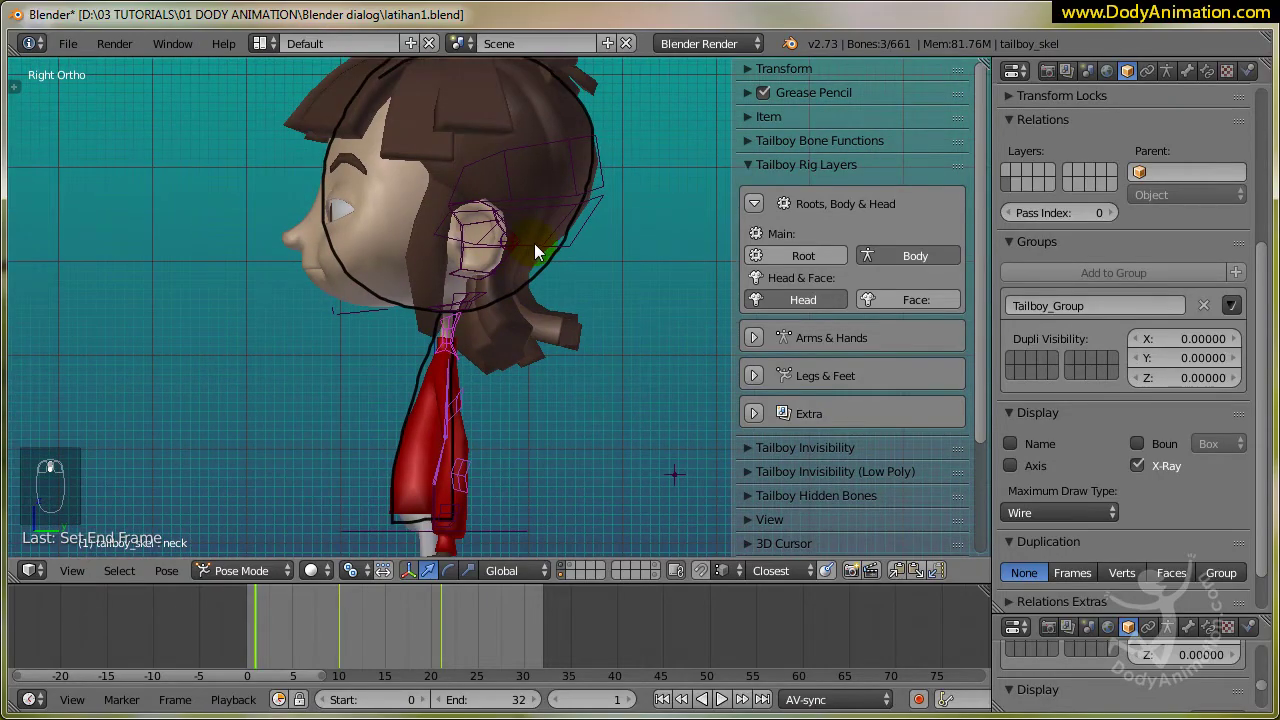
shift+right_click(536, 241)
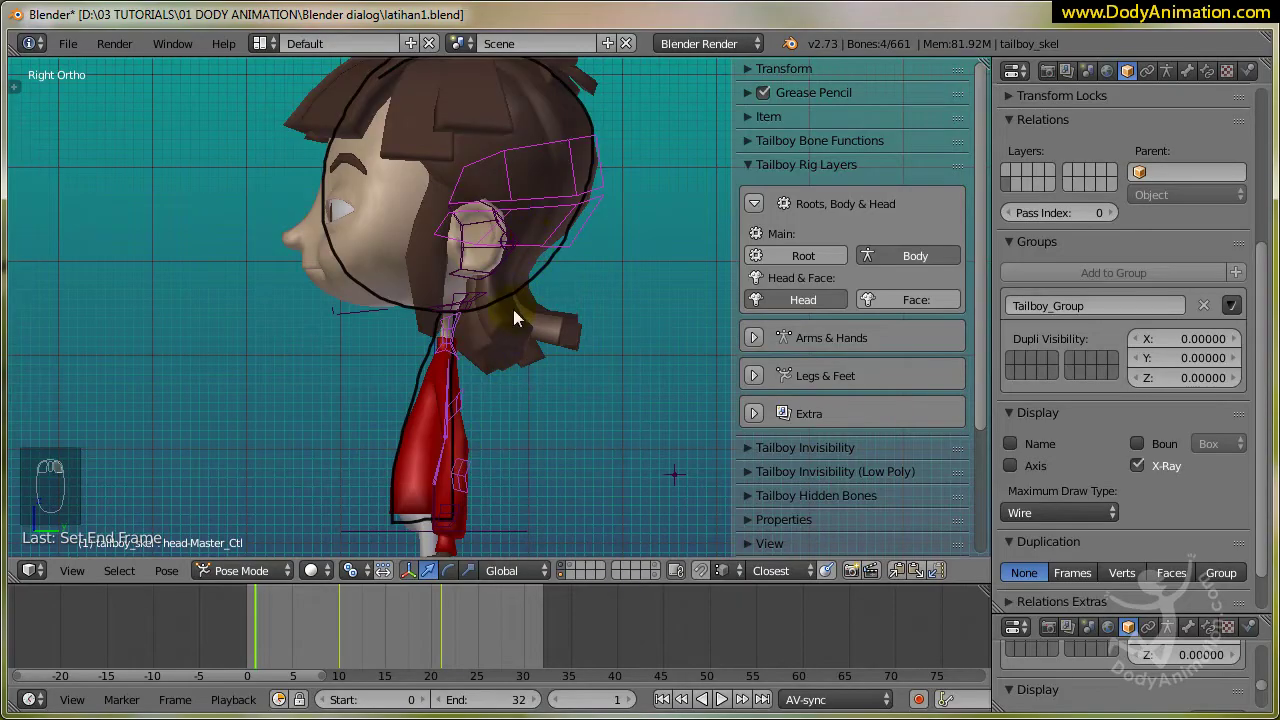
Try rotating the back-Low, back-Mid and neck bones one at a time
right_click(461, 482)
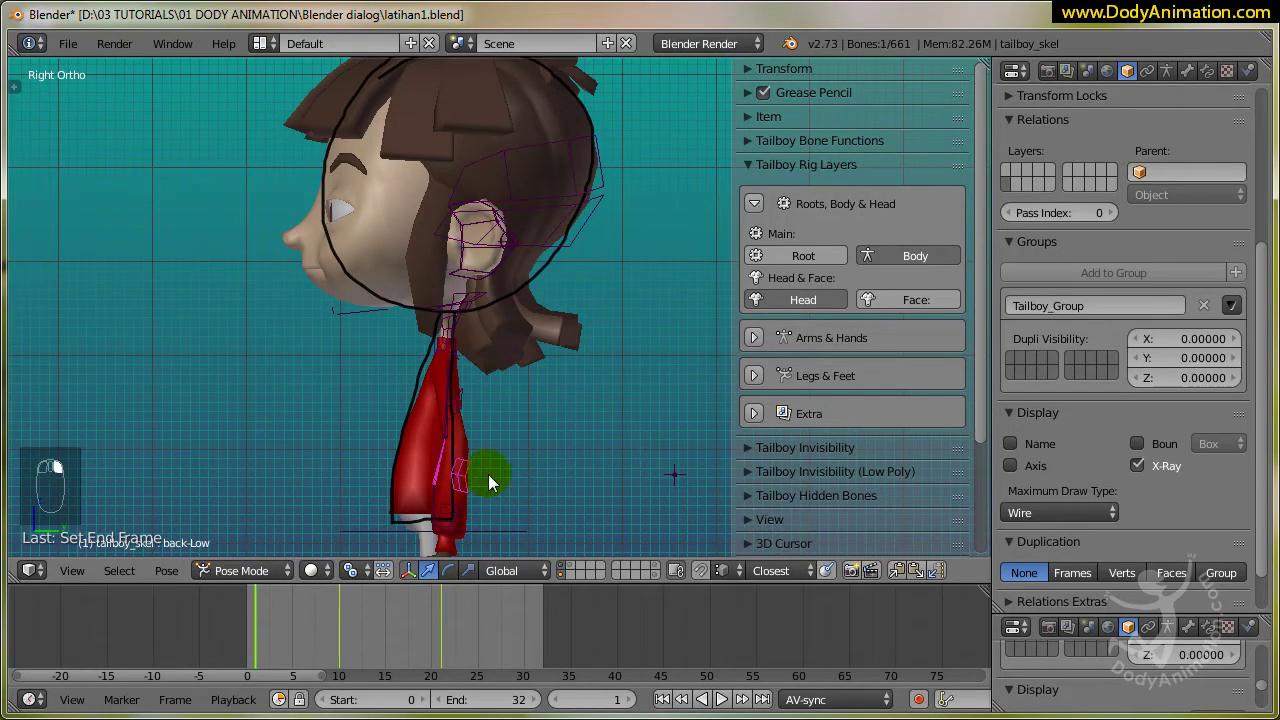
key(r)
right_click(462, 412)
right_click(515, 418)
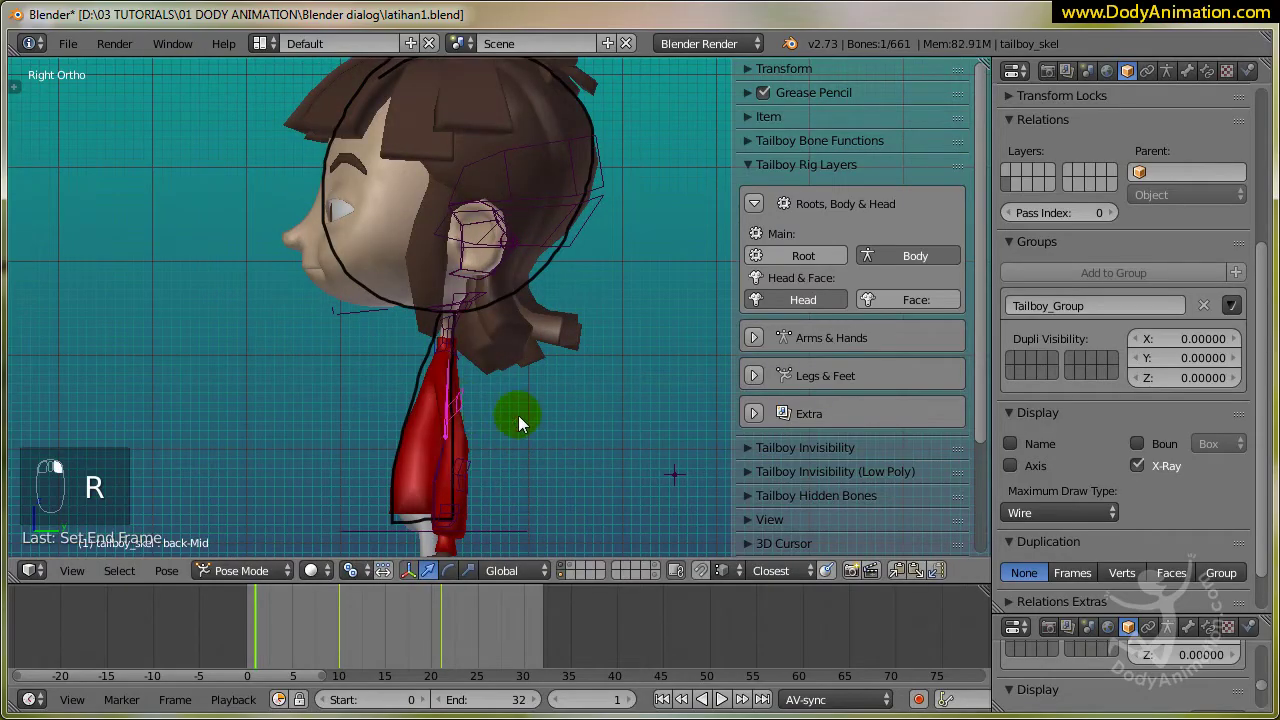
key(r)
right_click(572, 295)
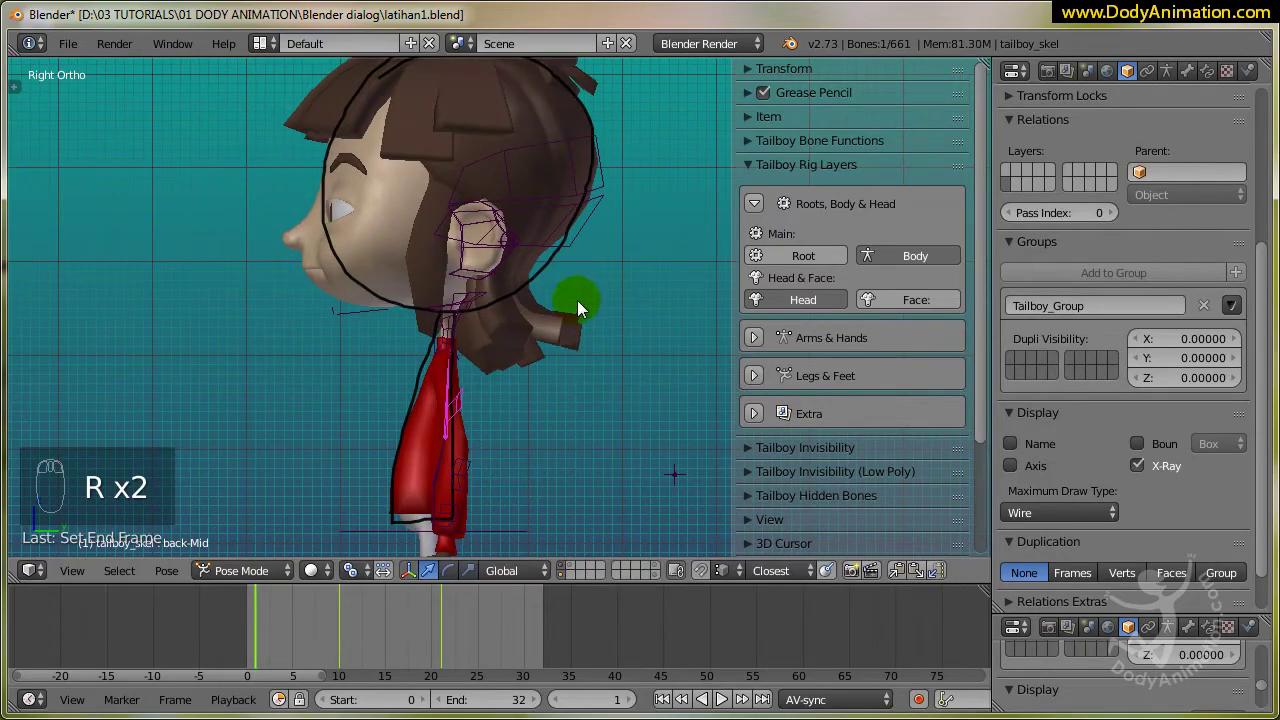
right_click(455, 331)
key(r)
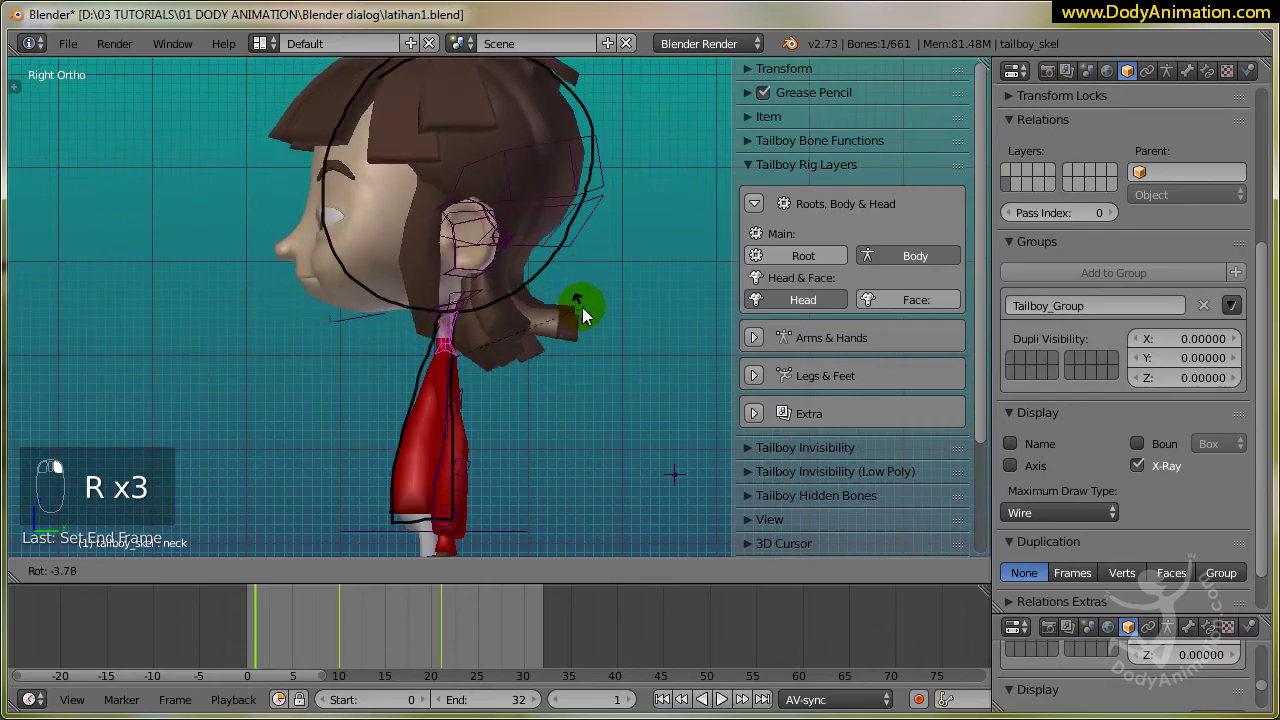
right_click(496, 295)
Try rotating the head-Master_Ctl, head and earL bones one at a time
right_click(545, 250)
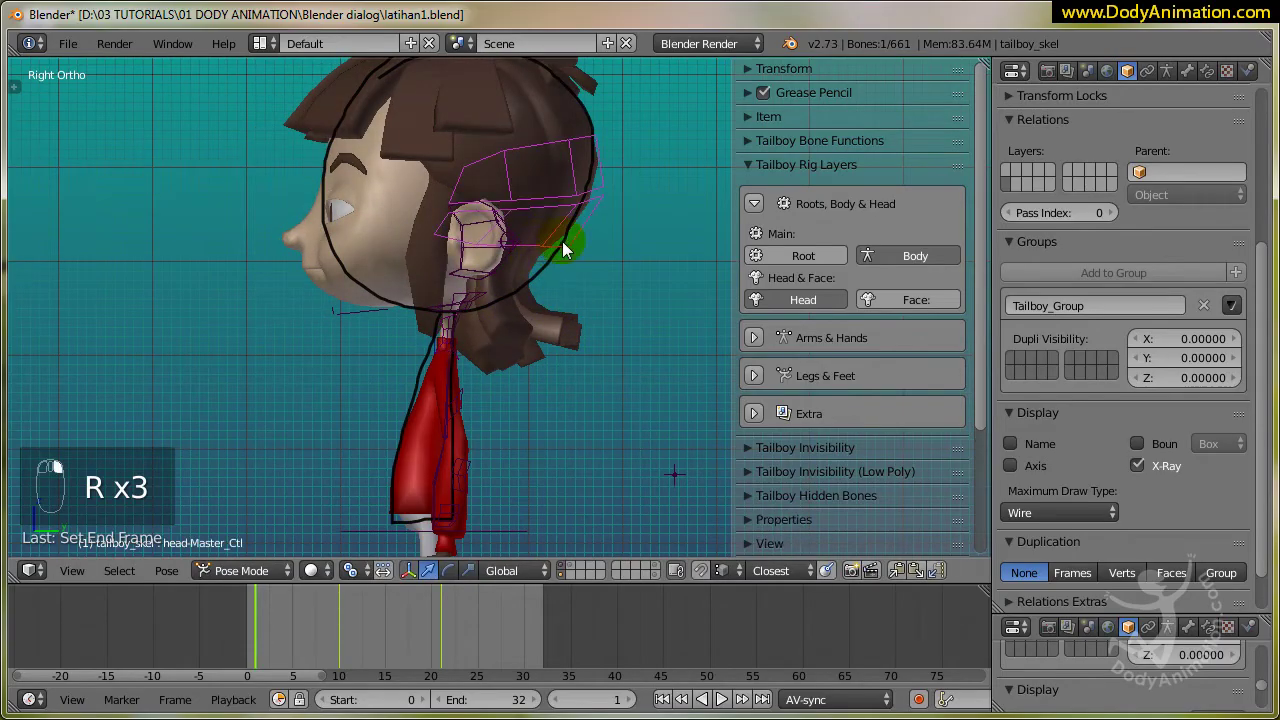
key(r)
right_click(474, 308)
right_click(473, 295)
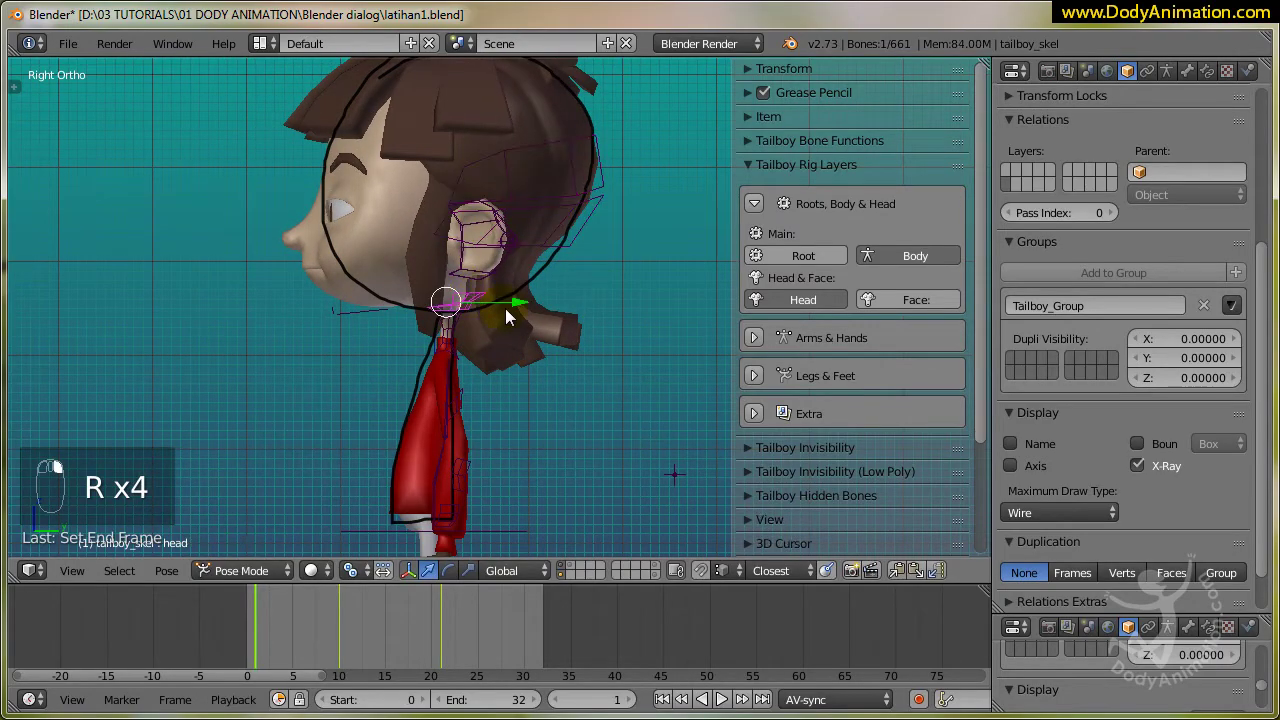
key(r)
right_click(512, 284)
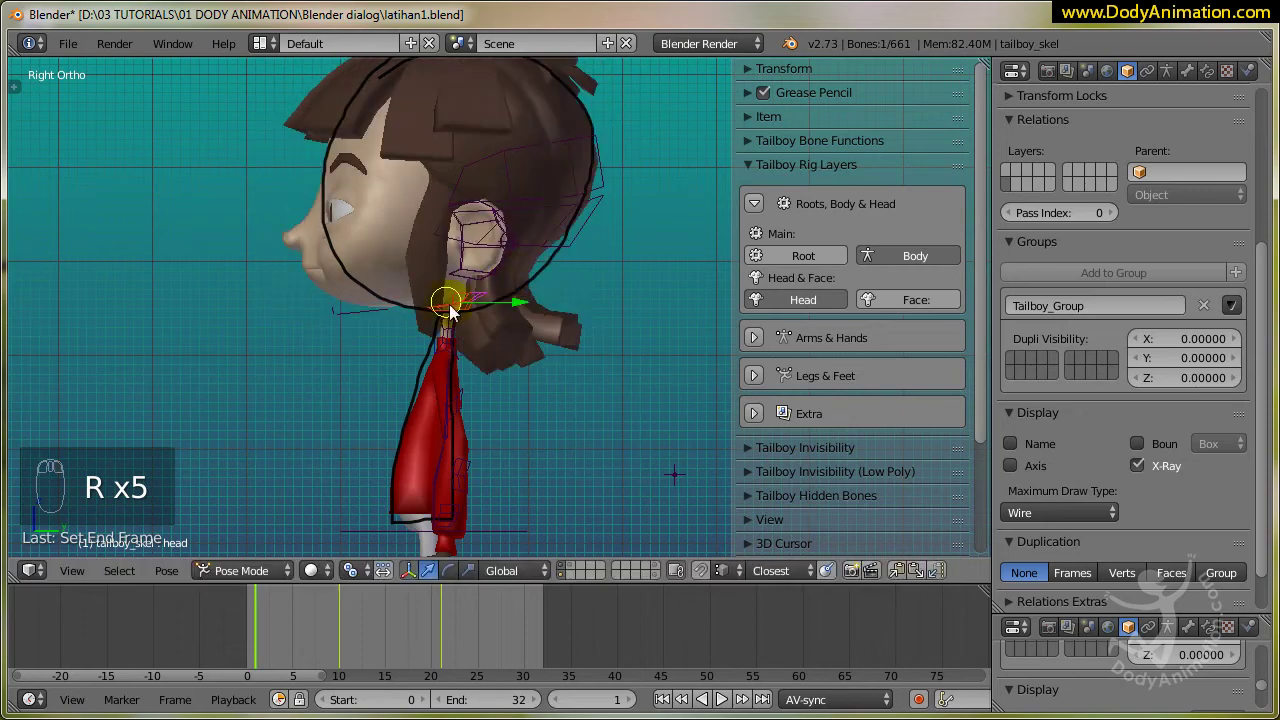
key(r)
right_click(530, 290)
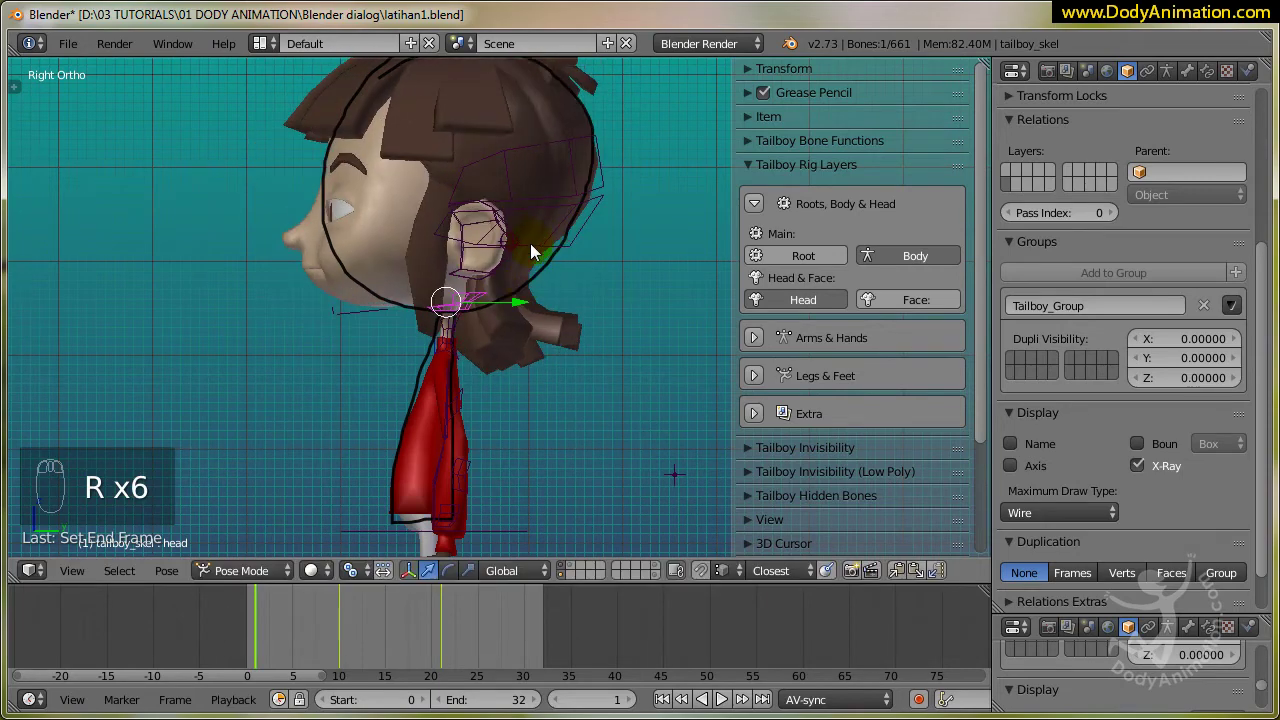
right_click(503, 255)
key(r)
right_click(528, 275)
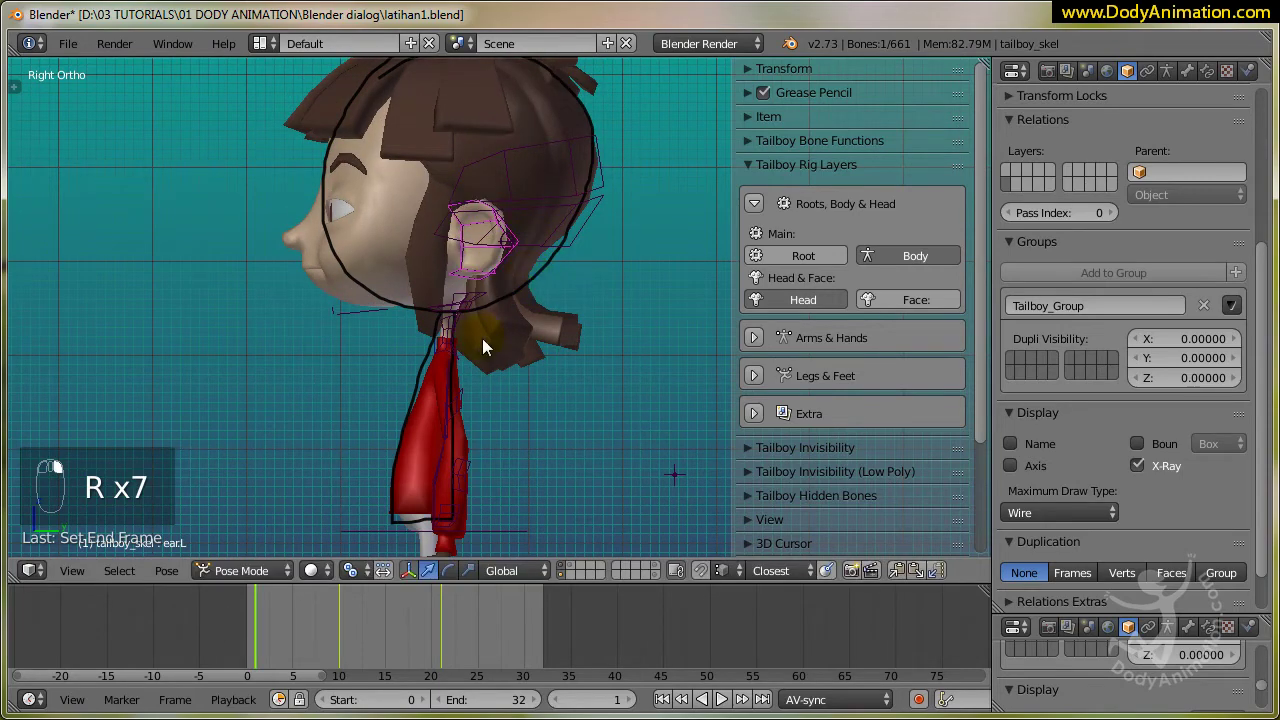
Select the back-Low, back-Mid, neck and head-Master_Ctl bones for keyframing
right_click(466, 486)
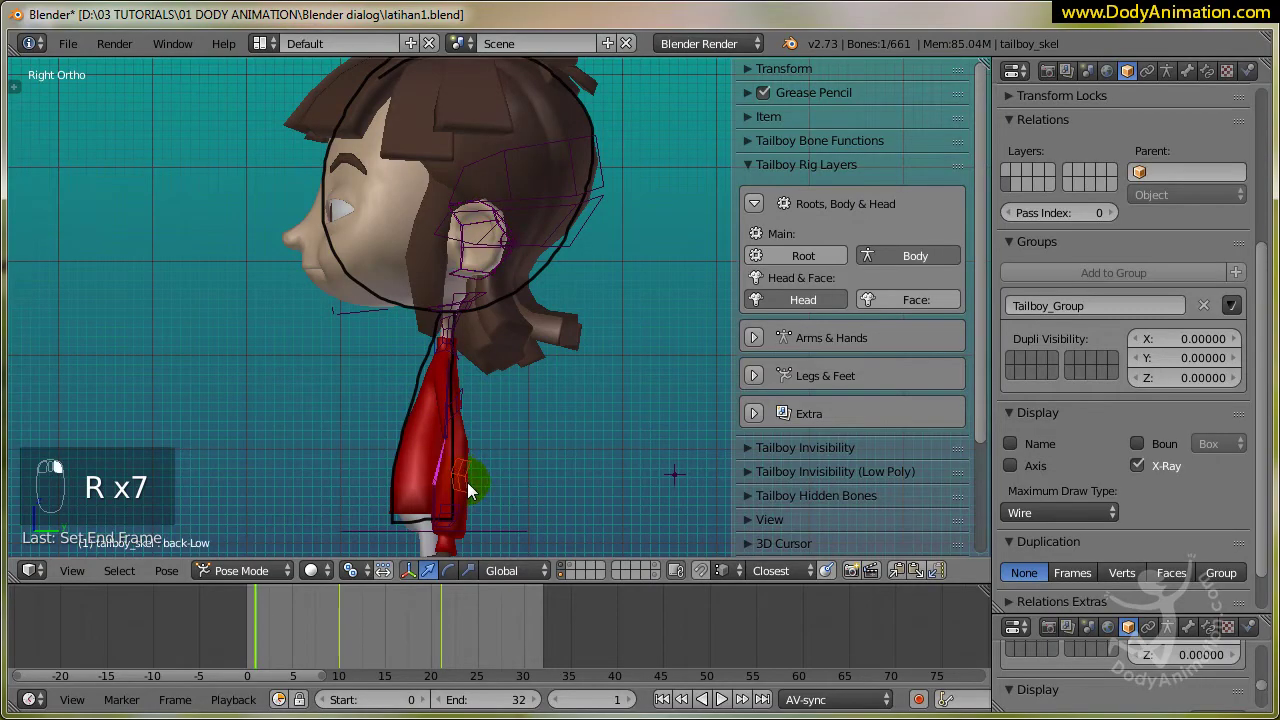
right_click(442, 335)
right_click(546, 222)
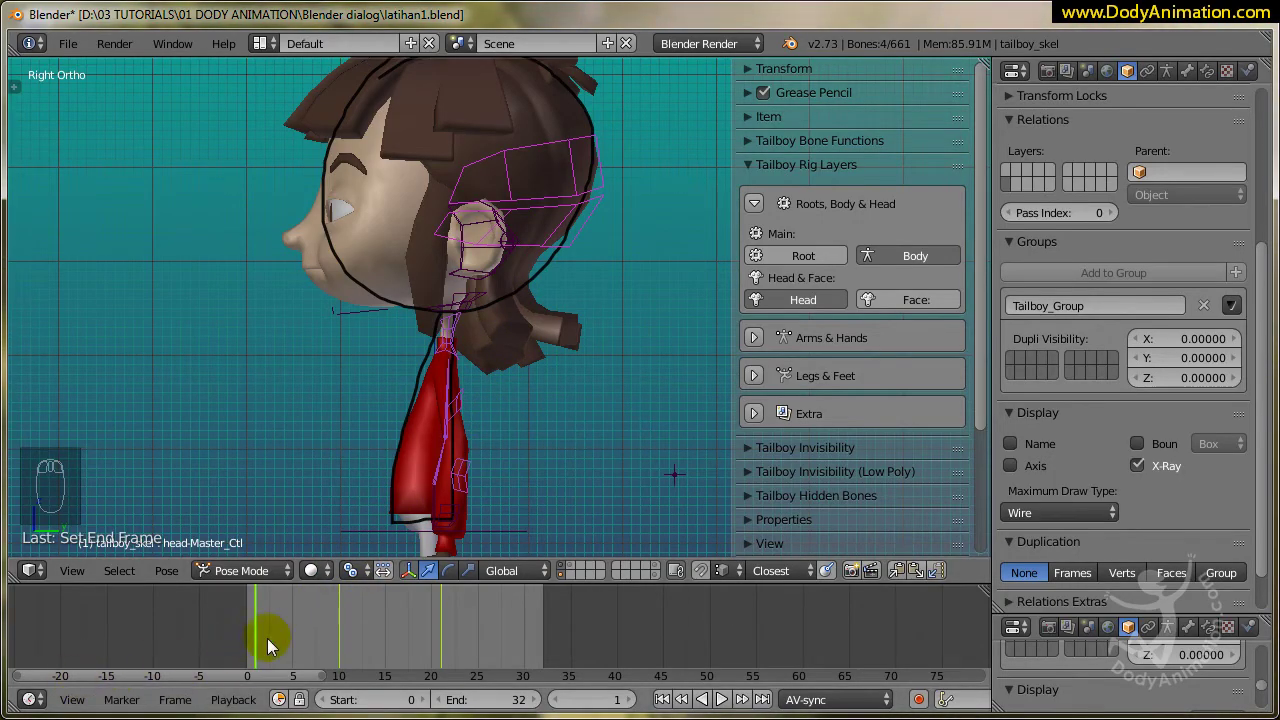
Switch the Timeline area to the Dope Sheet's Action Editor, with the frames around frame 1 in view
click(30, 699)
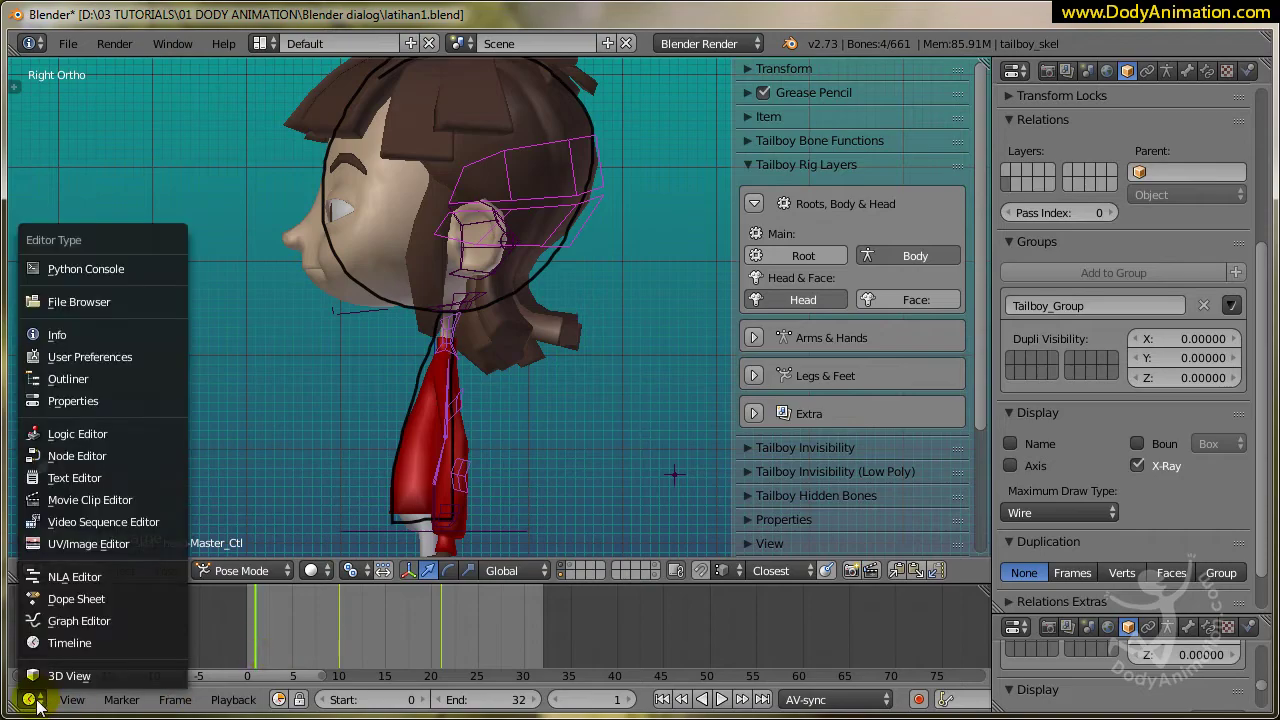
click(60, 599)
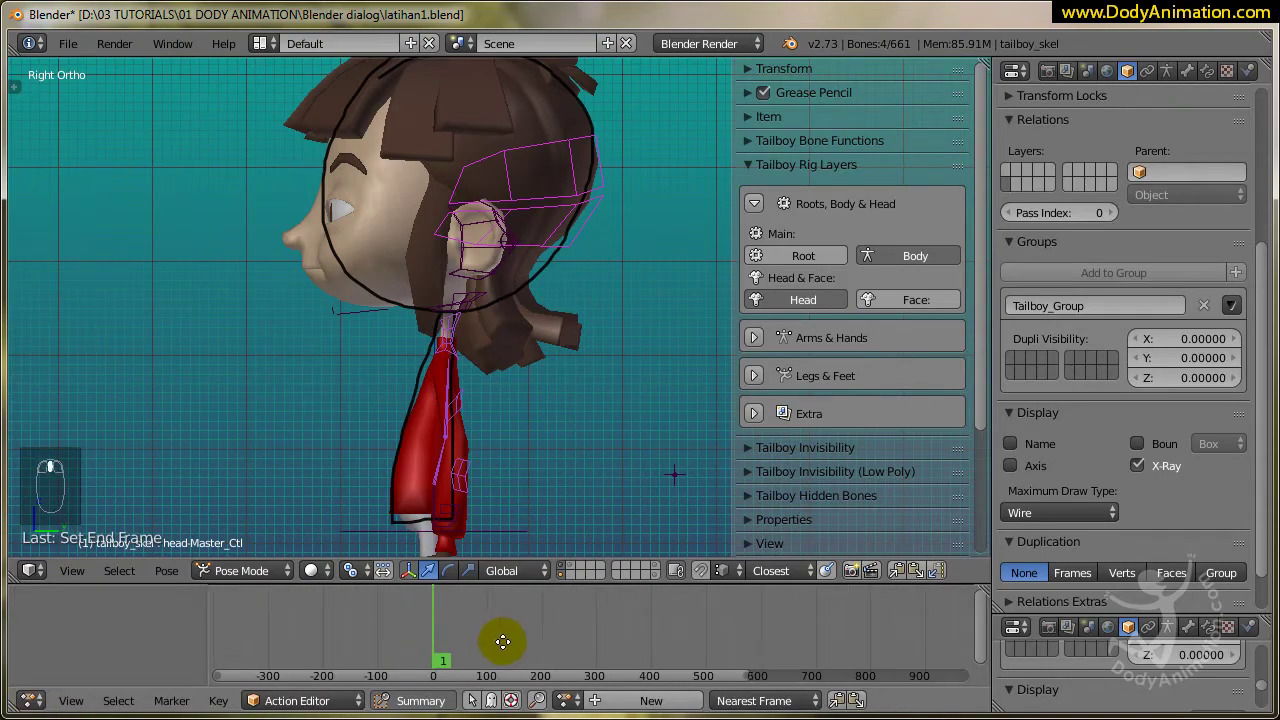
scroll(439, 652, up, 7)
middle_drag(437, 653, 628, 652)
scroll(458, 654, up, 7)
scroll(595, 657, up, 16)
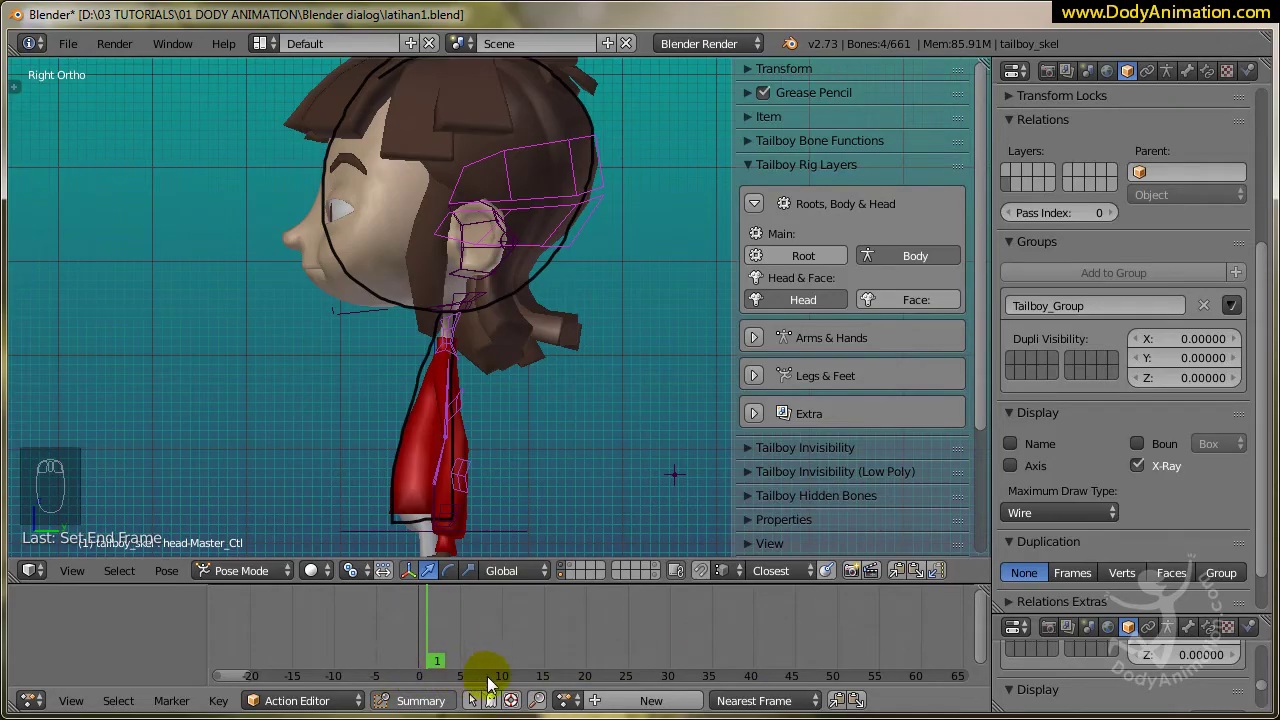
scroll(533, 650, down, 6)
scroll(533, 652, down, 3)
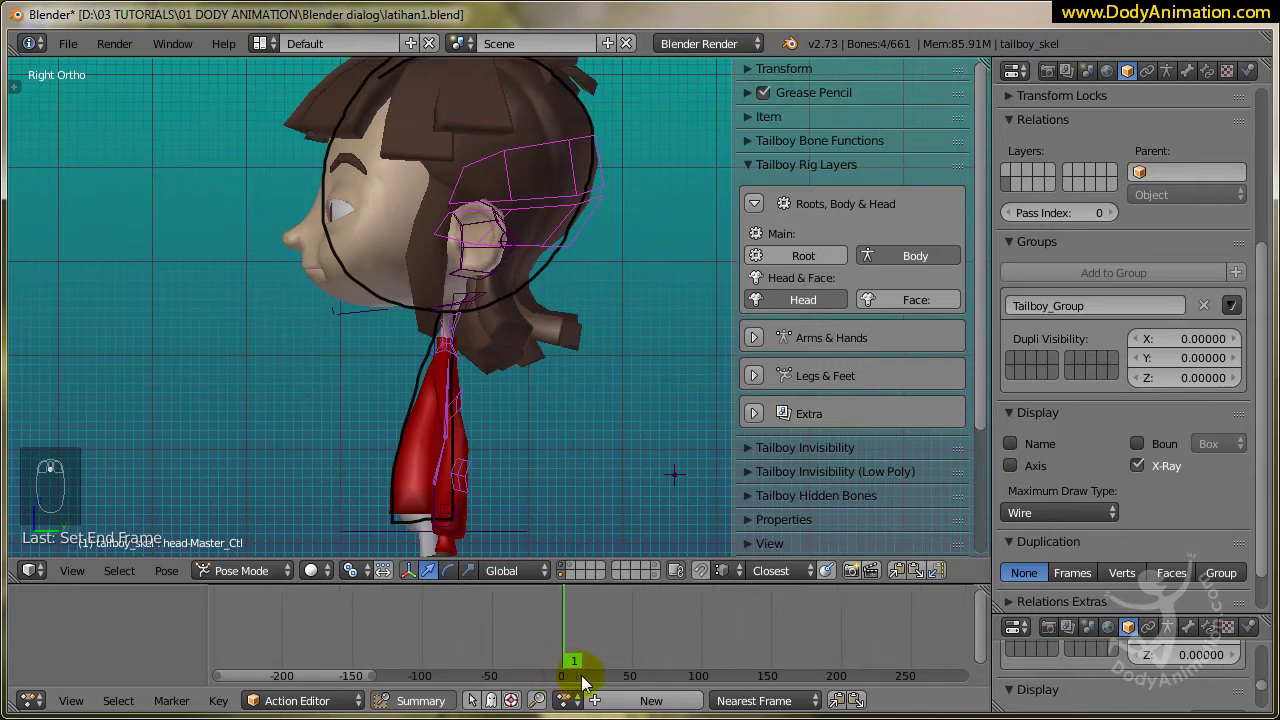
scroll(590, 662, up, 1)
scroll(590, 656, up, 8)
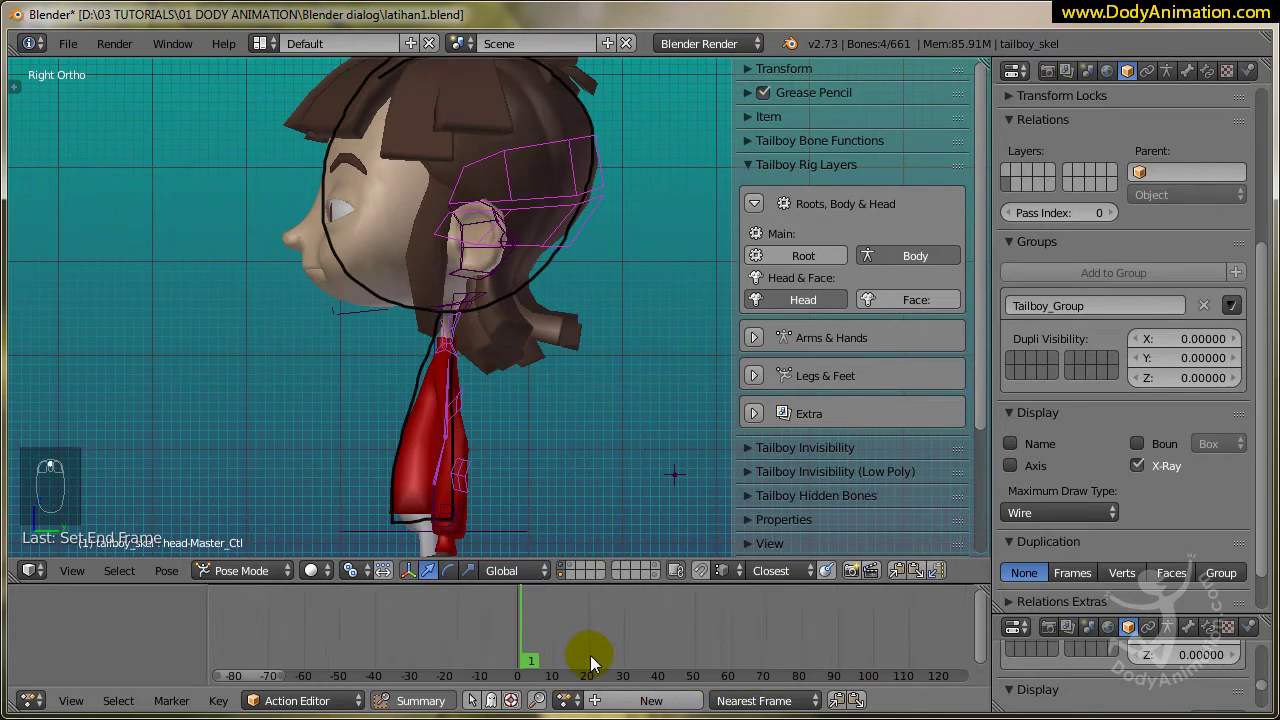
middle_drag(377, 670, 454, 658)
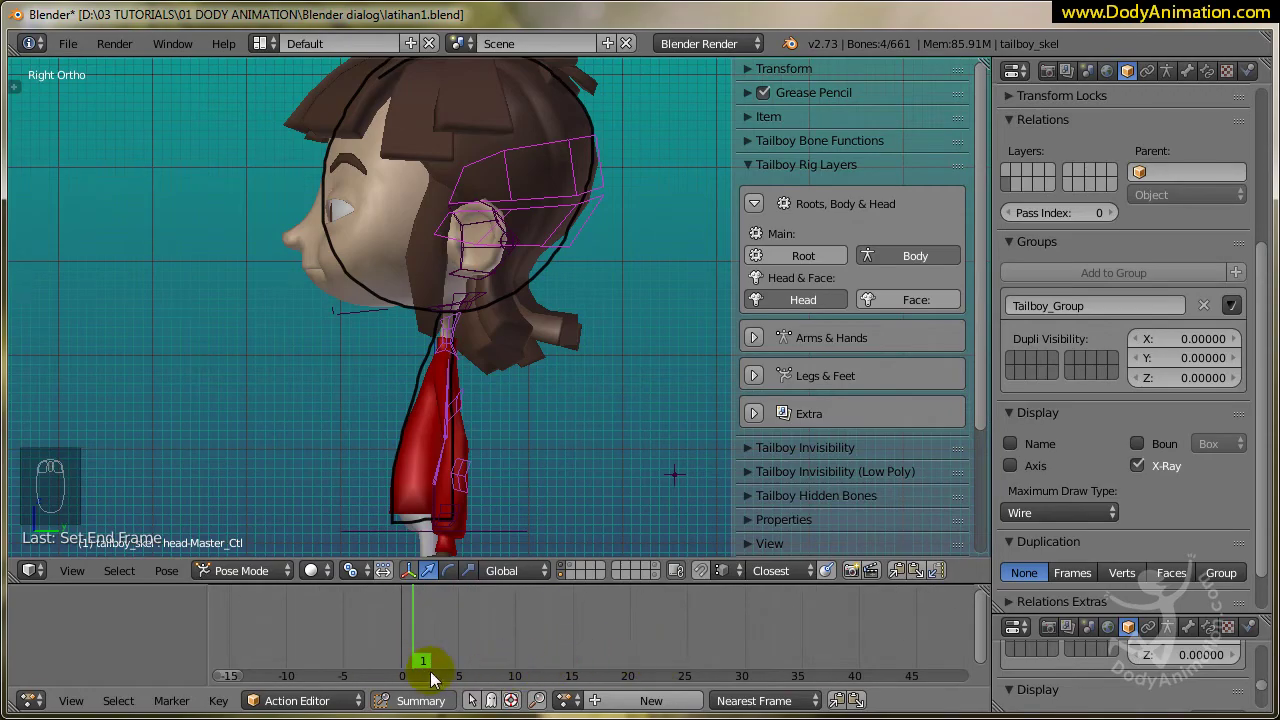
Insert a Rotation keyframe at frame 1 for the four selected back, neck and head bones
mouse_move(416, 669)
mouse_down()
mouse_move(403, 666)
mouse_move(417, 667)
mouse_up()
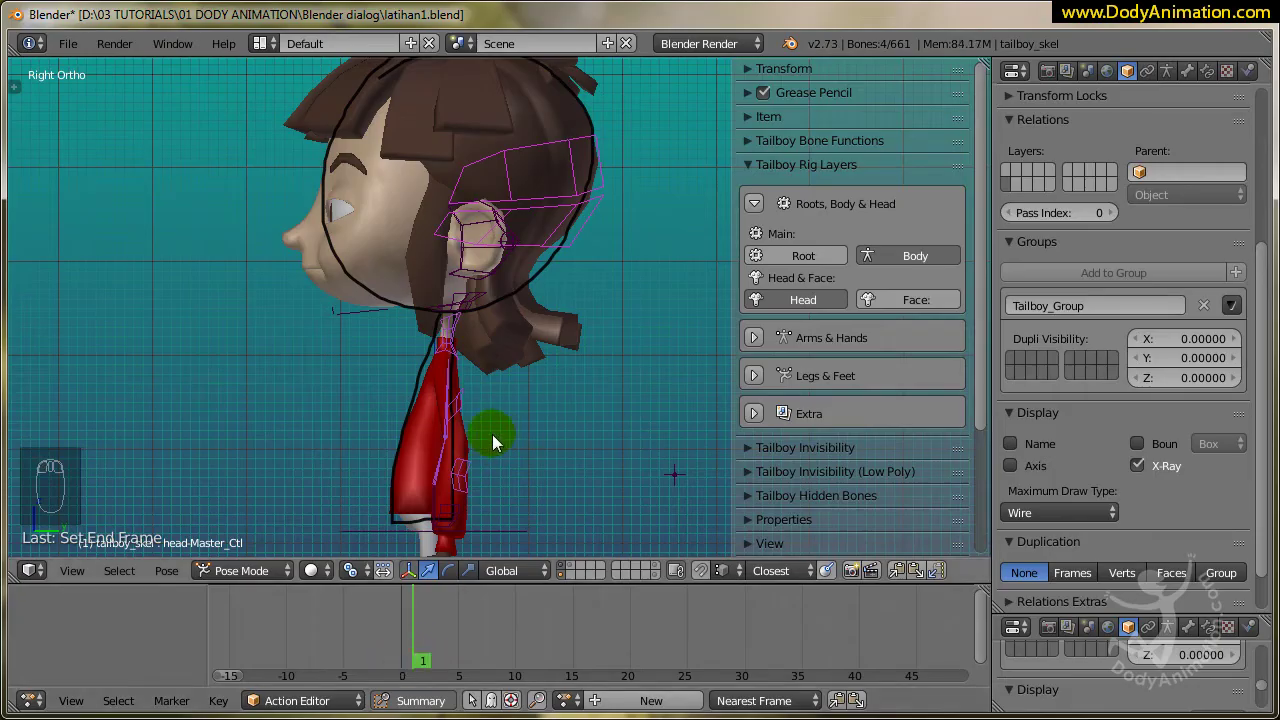
key(i)
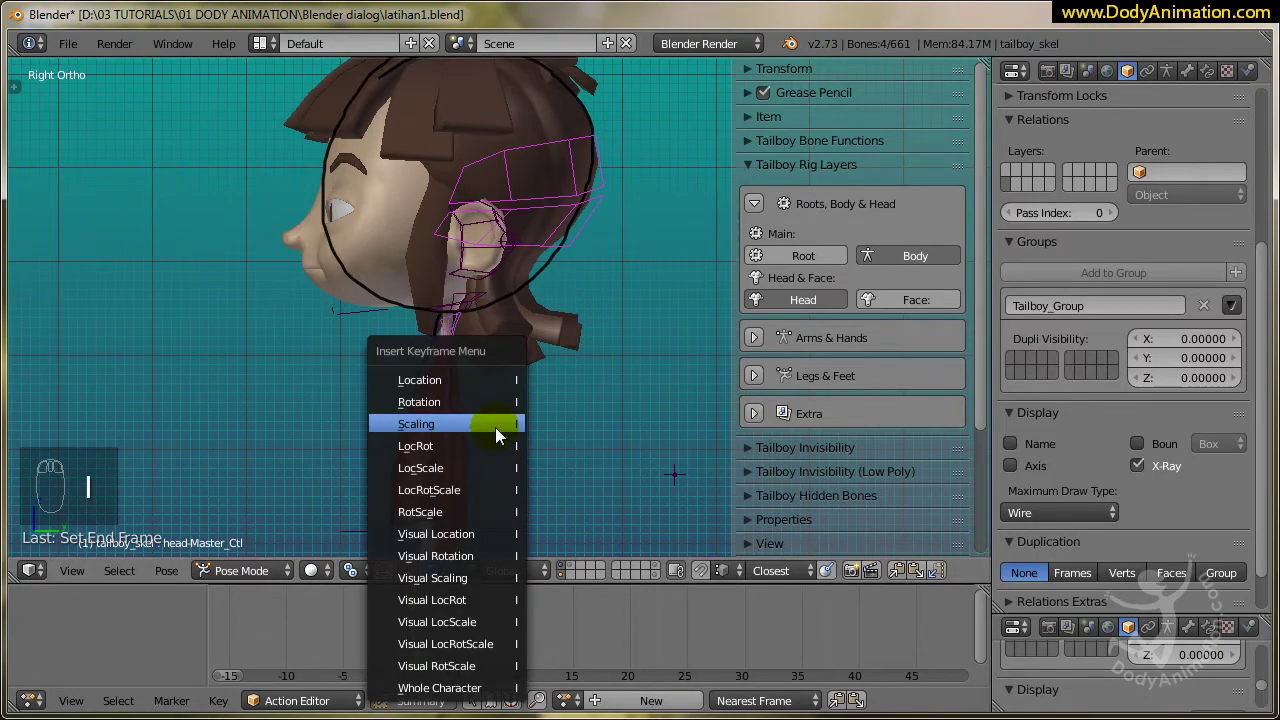
click(436, 401)
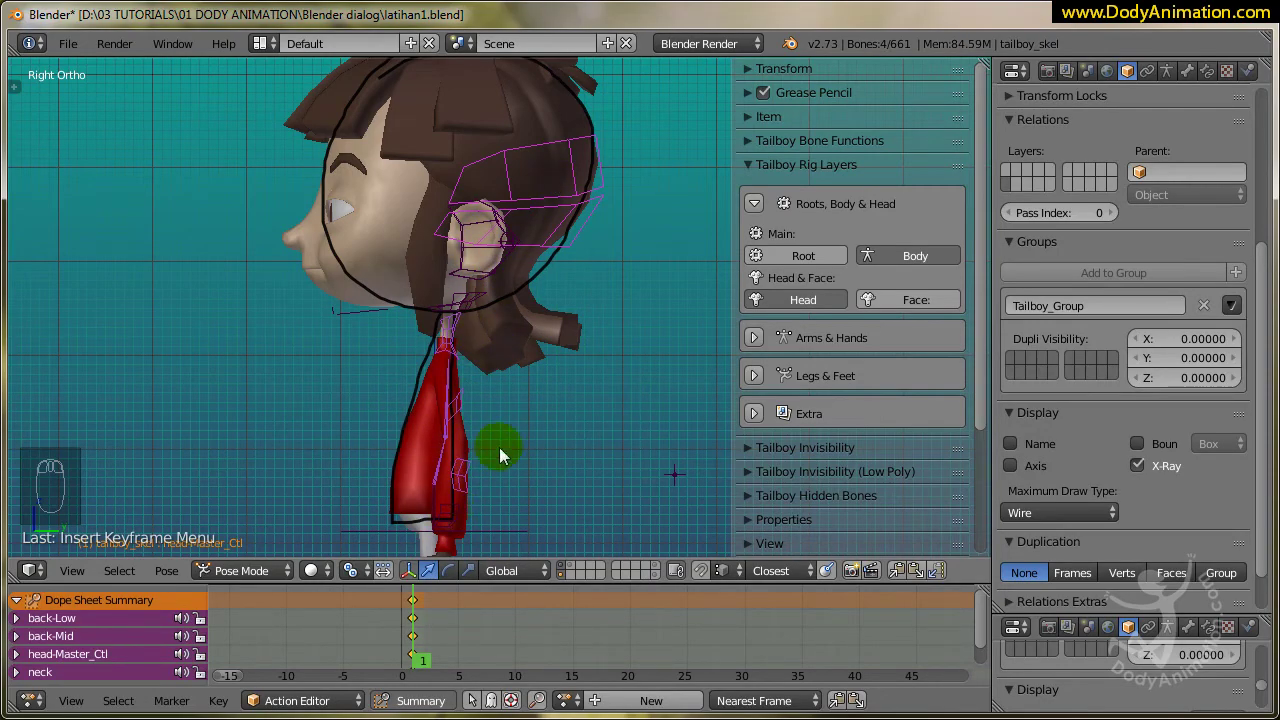
Enlarge the Dope Sheet area to fit all four keyed bone channels and reframe the character in the 3D view
drag(510, 586, 520, 530)
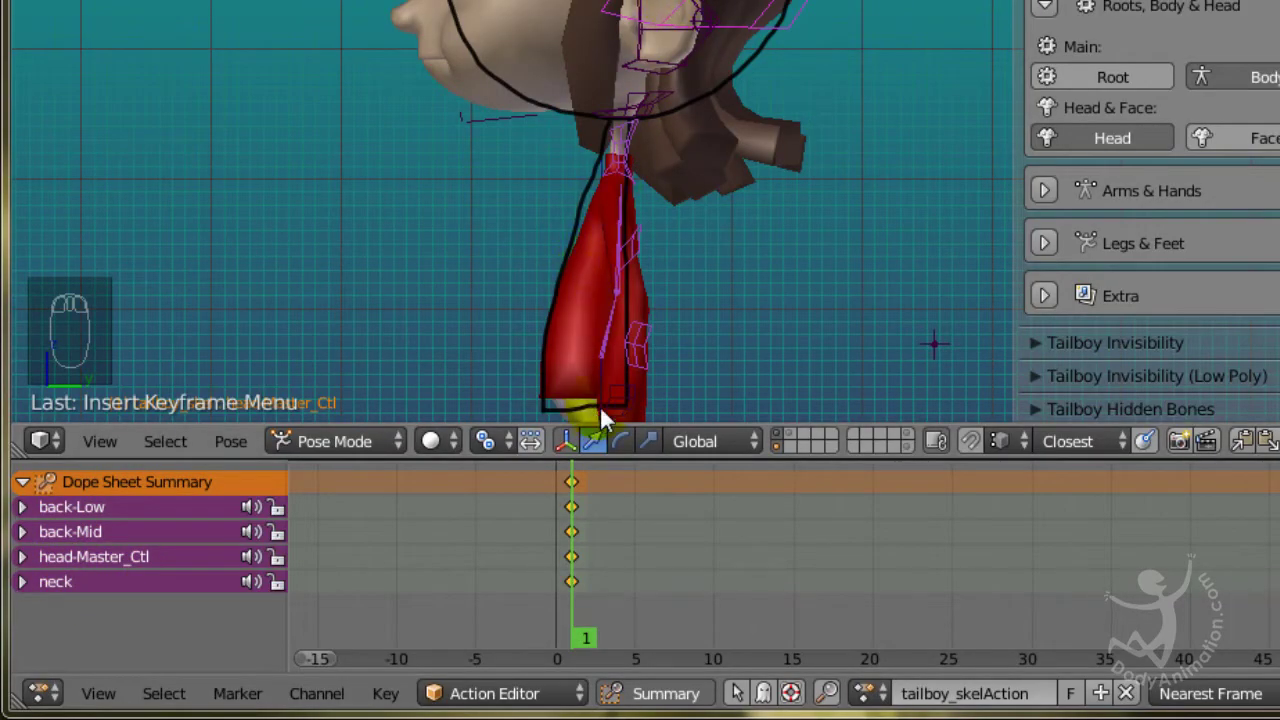
right_click(641, 100)
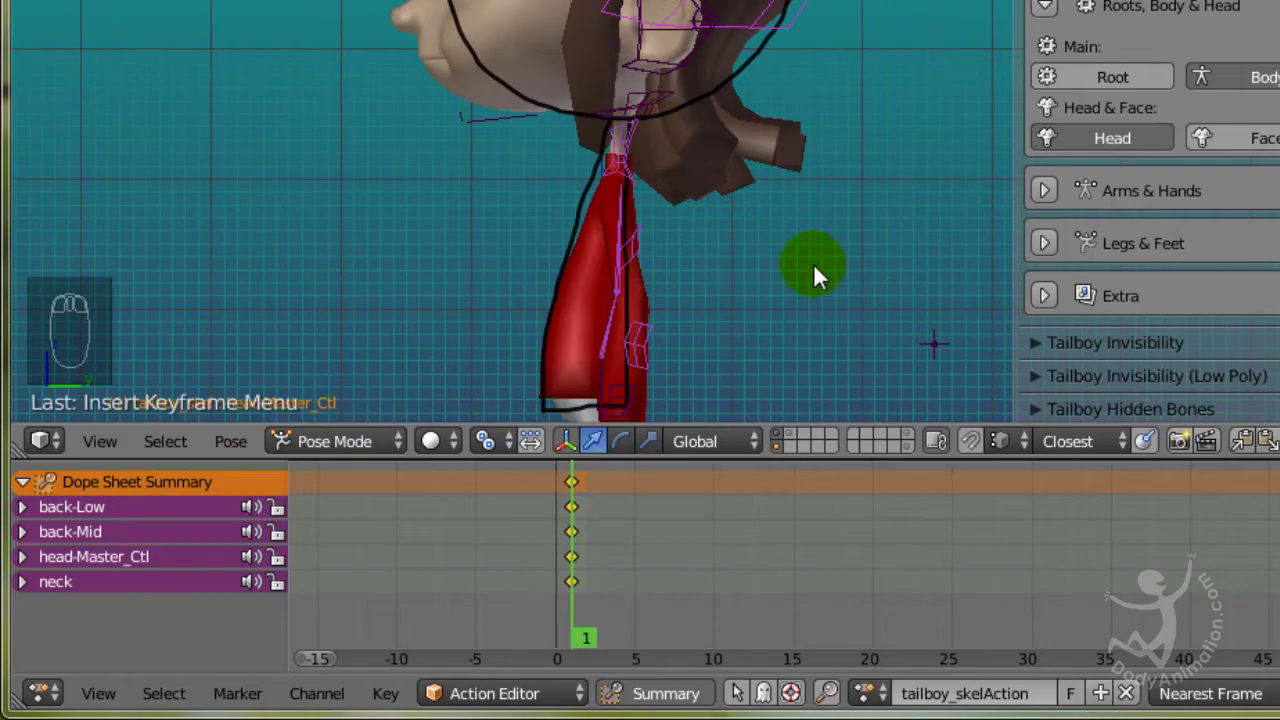
shift+middle_drag(812, 296, 828, 267)
scroll(828, 267, down, 1)
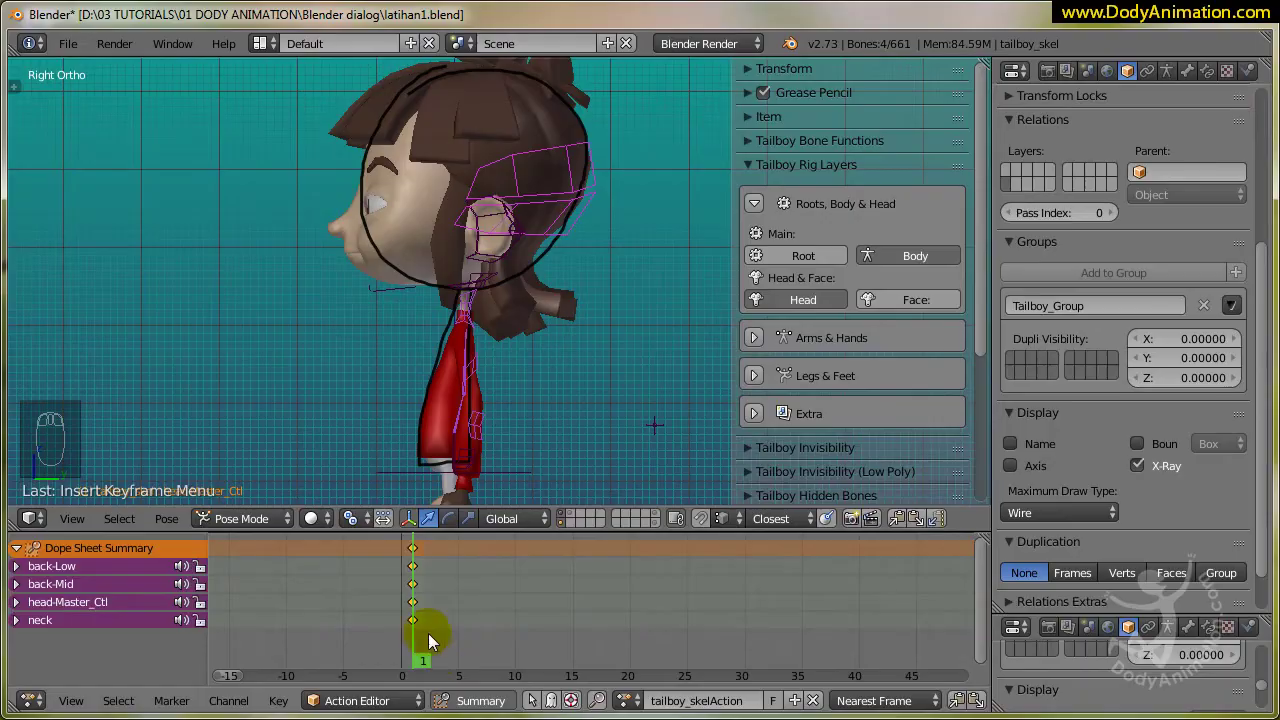
Go to frame 11 and rotate the back-Low and back-Mid bones forward so the torso follows the Grease Pencil drawing
click(550, 609)
drag(434, 632, 527, 638)
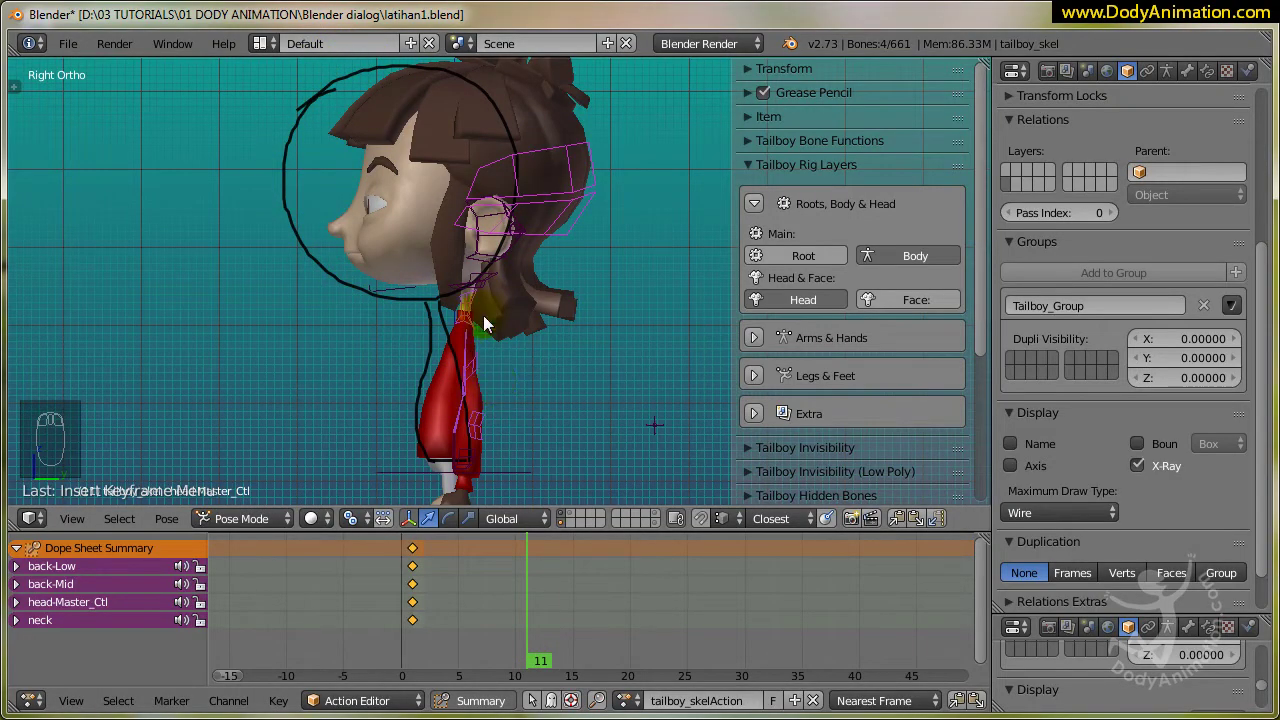
right_click(486, 400)
right_click(480, 430)
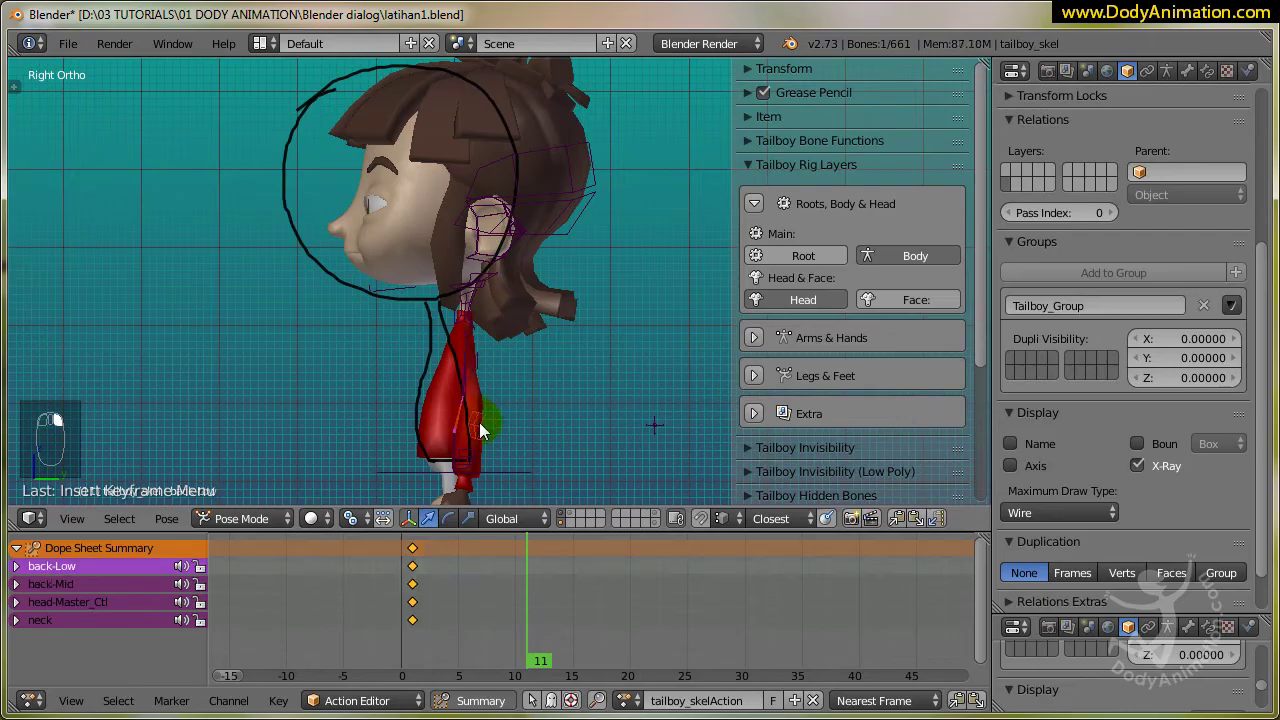
key(r)
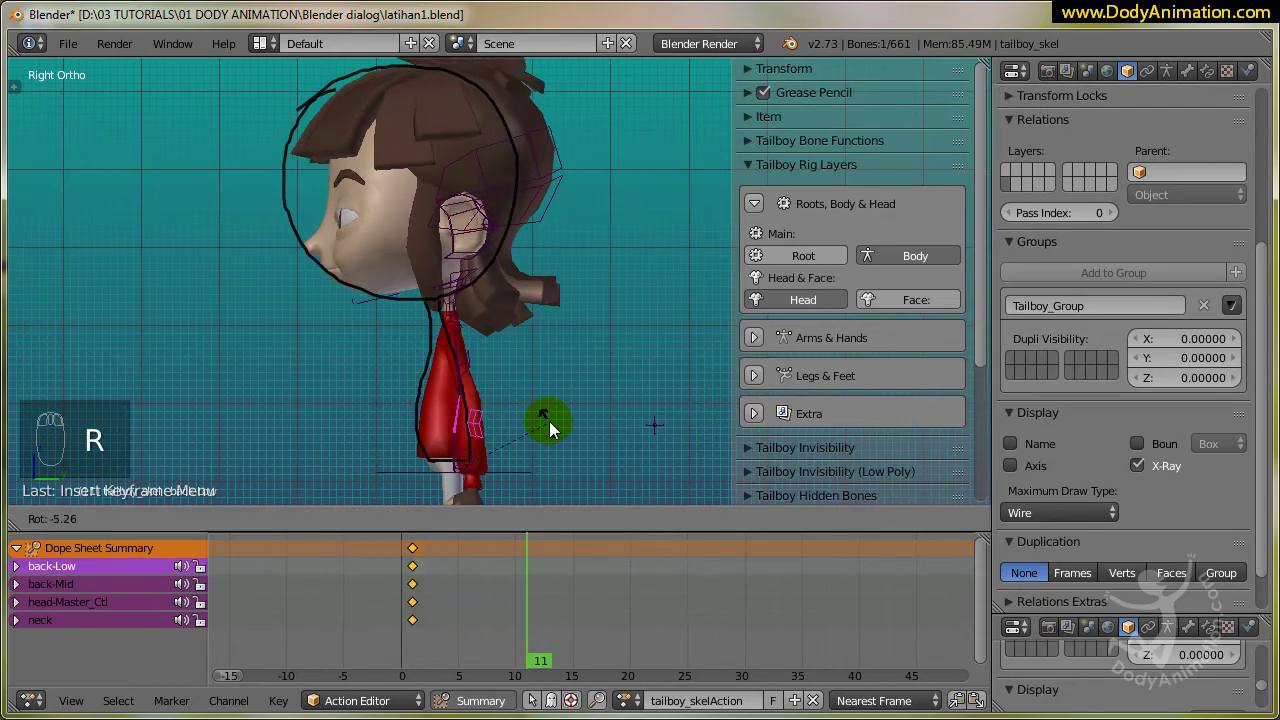
click(487, 370)
right_click(541, 366)
key(r)
key(r)
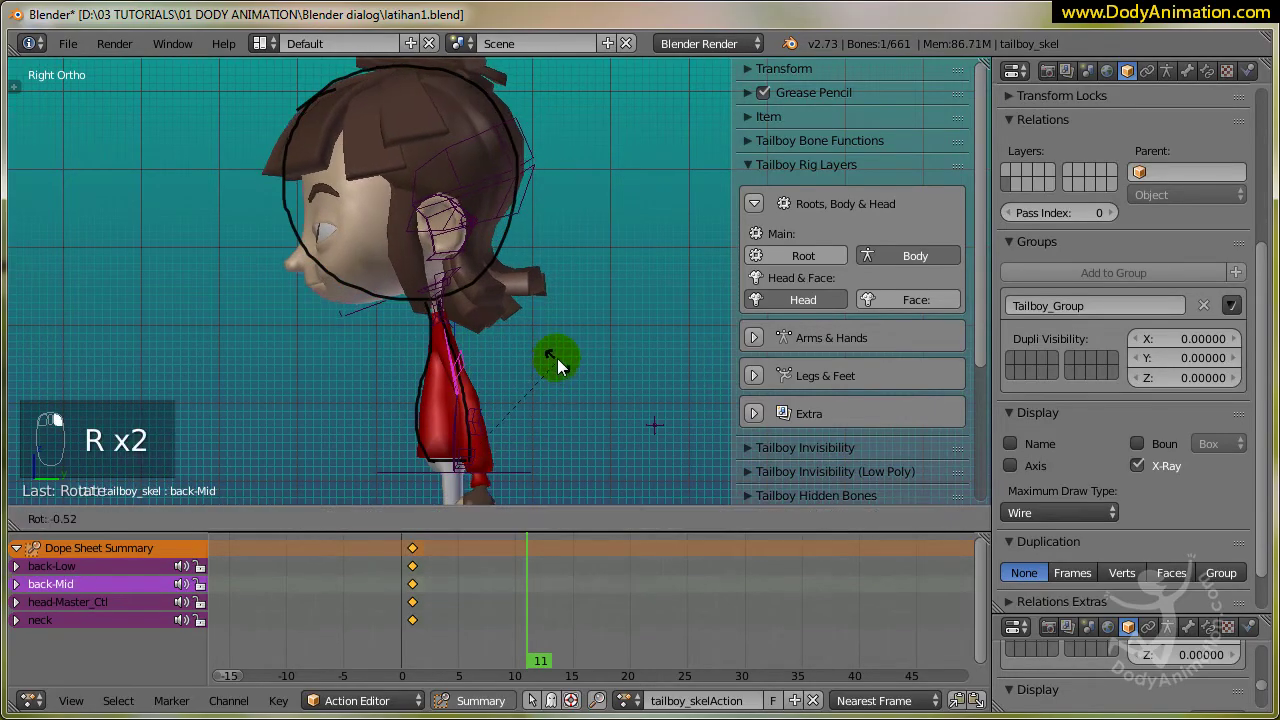
click(433, 308)
Rotate the neck and head-Master_Ctl bones at frame 11 so the head fits the drawn circle
right_click(433, 310)
key(r)
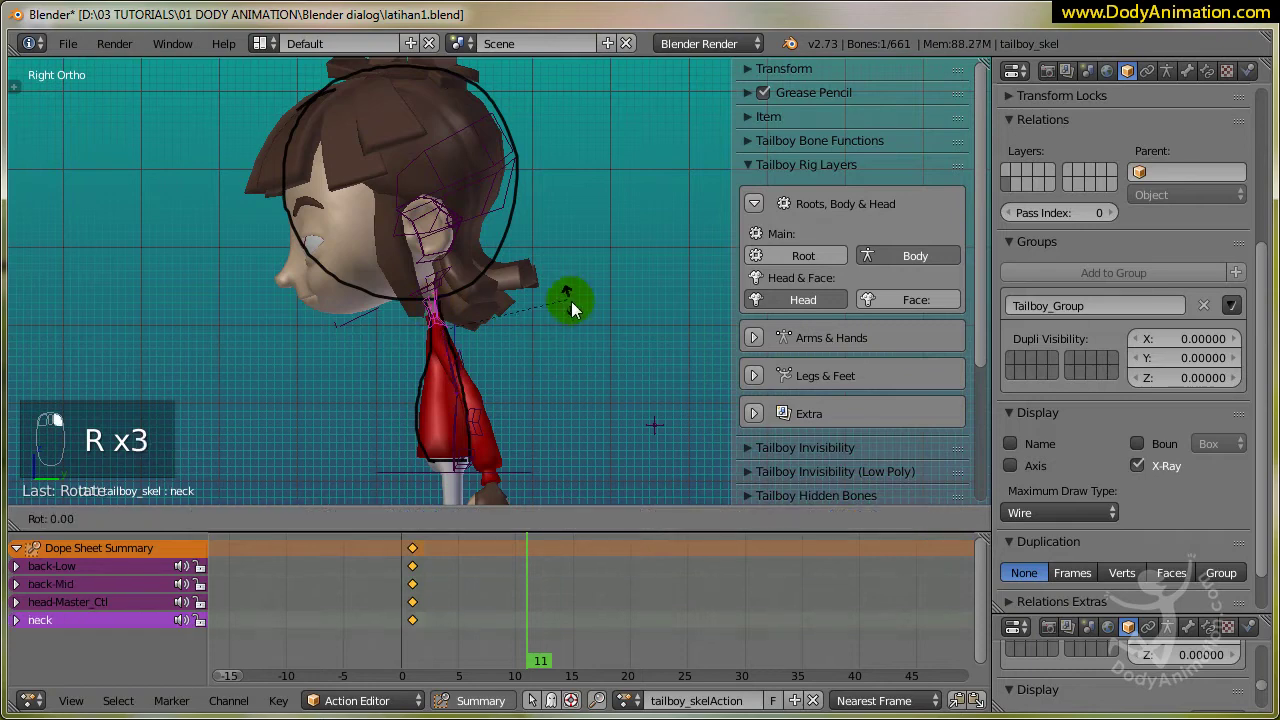
click(575, 316)
right_click(481, 207)
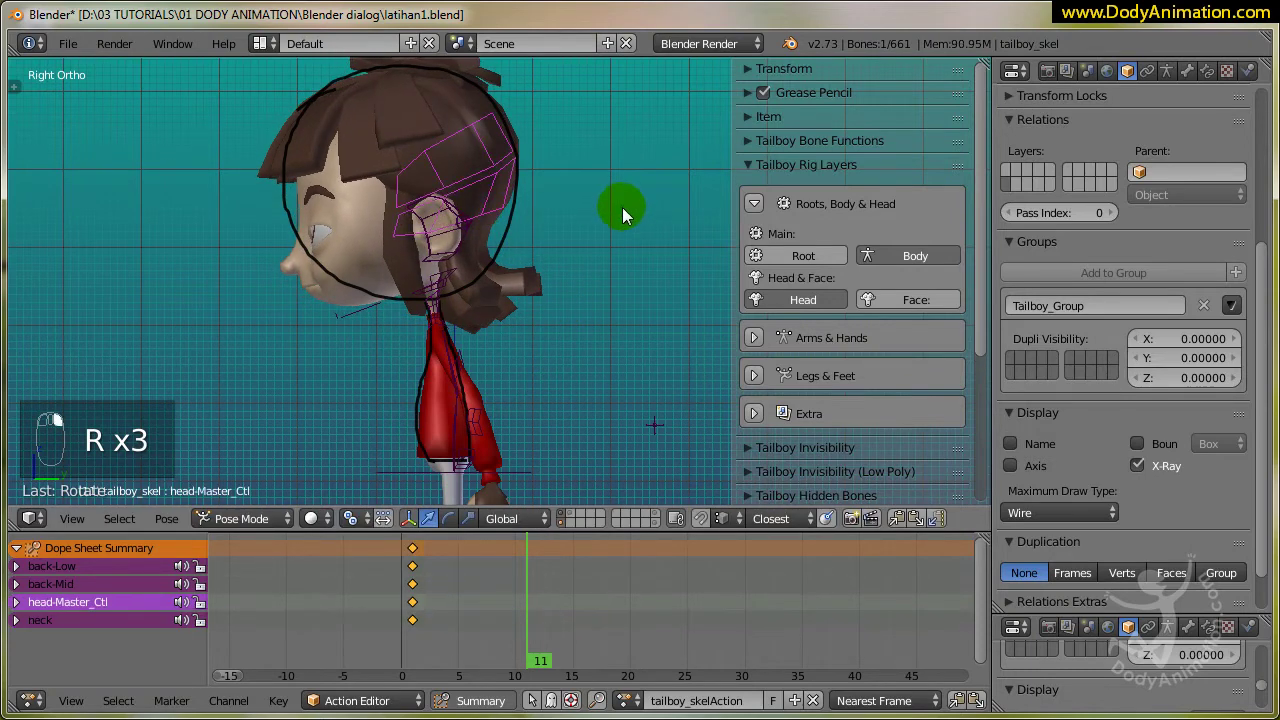
key(r)
click(633, 308)
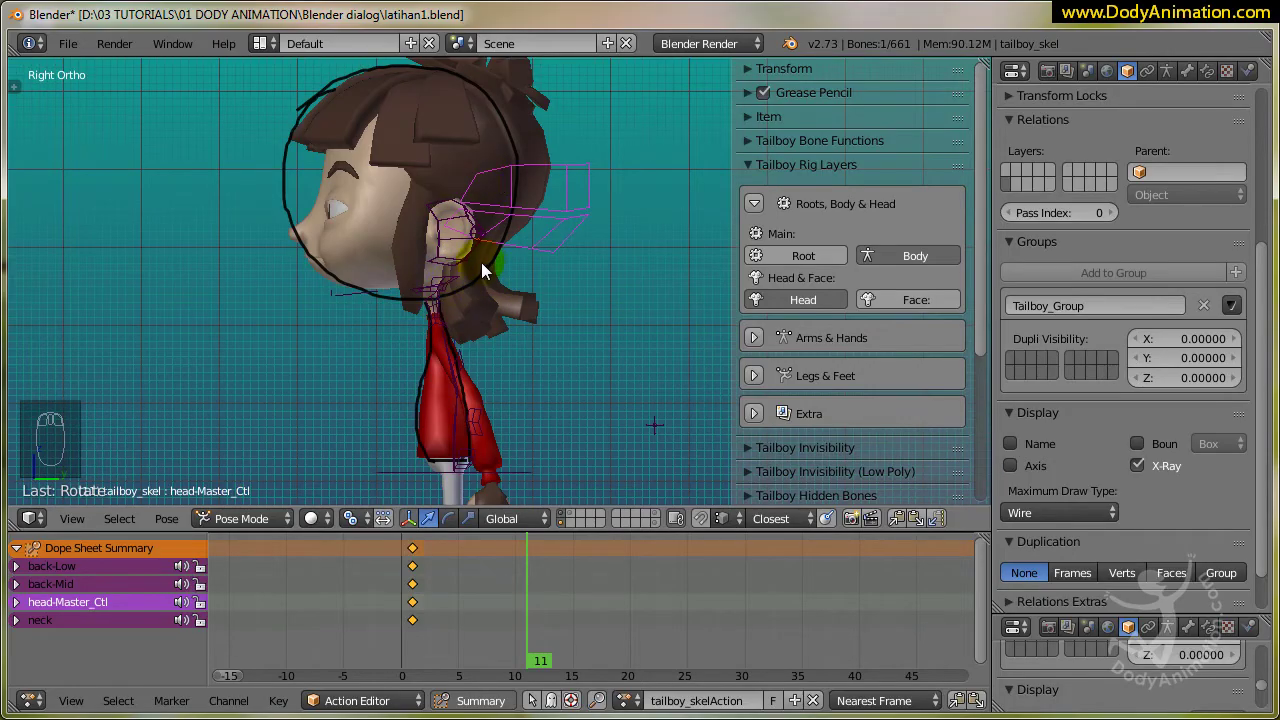
Select the head-Master_Ctl, neck, back-Mid and back-Low bones together and keyframe them at frame 11
scroll(465, 300, up, 1)
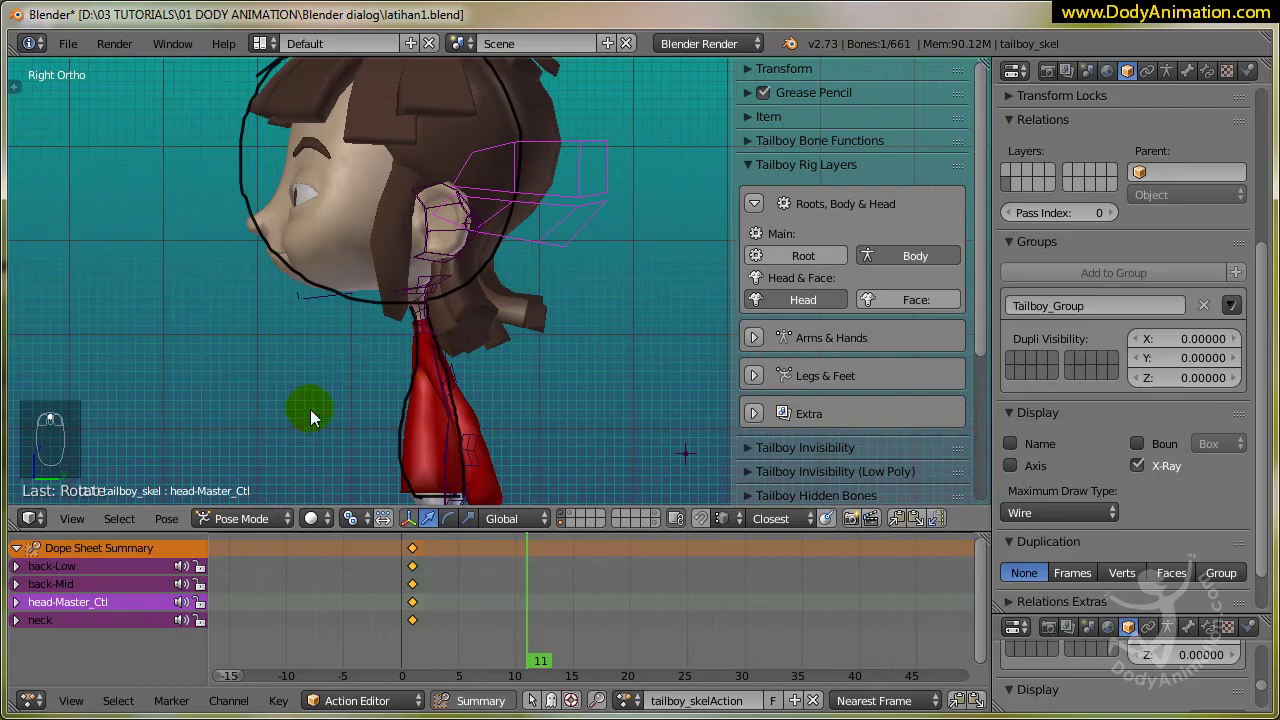
shift+right_click(424, 316)
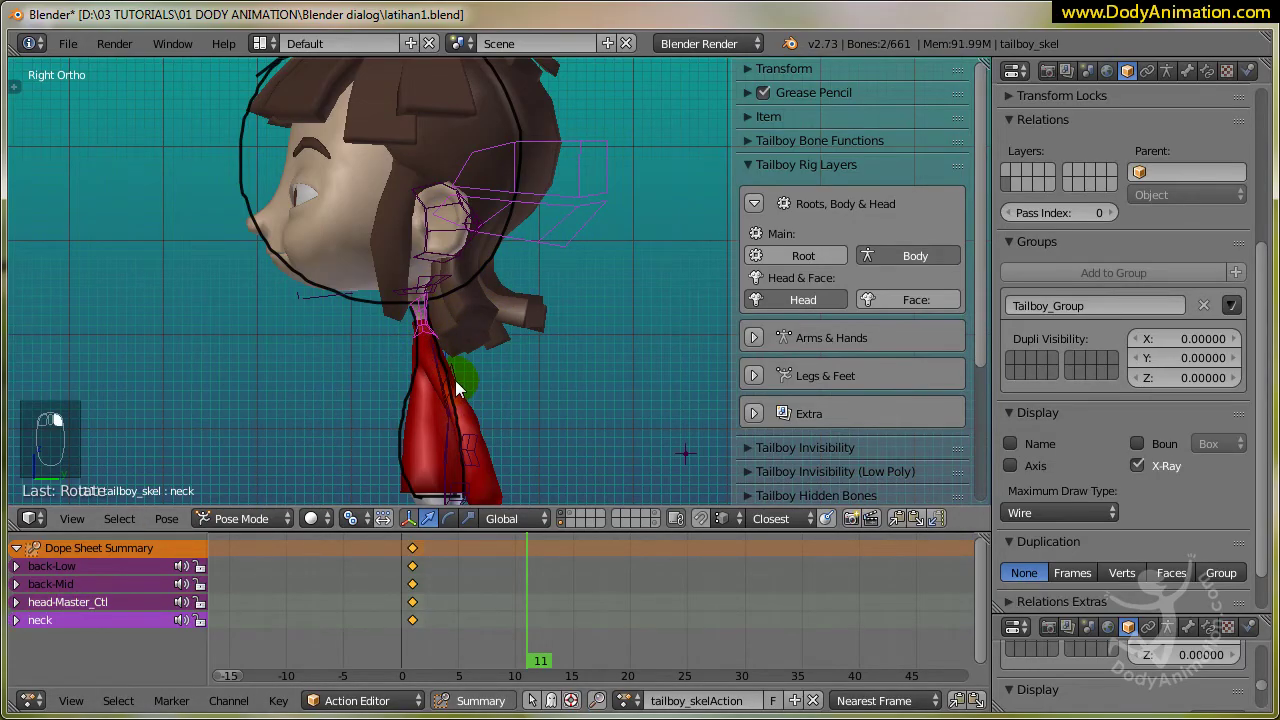
scroll(461, 406, down, 1)
shift+right_click(453, 487)
shift+middle_drag(453, 487, 467, 302)
shift+right_click(493, 300)
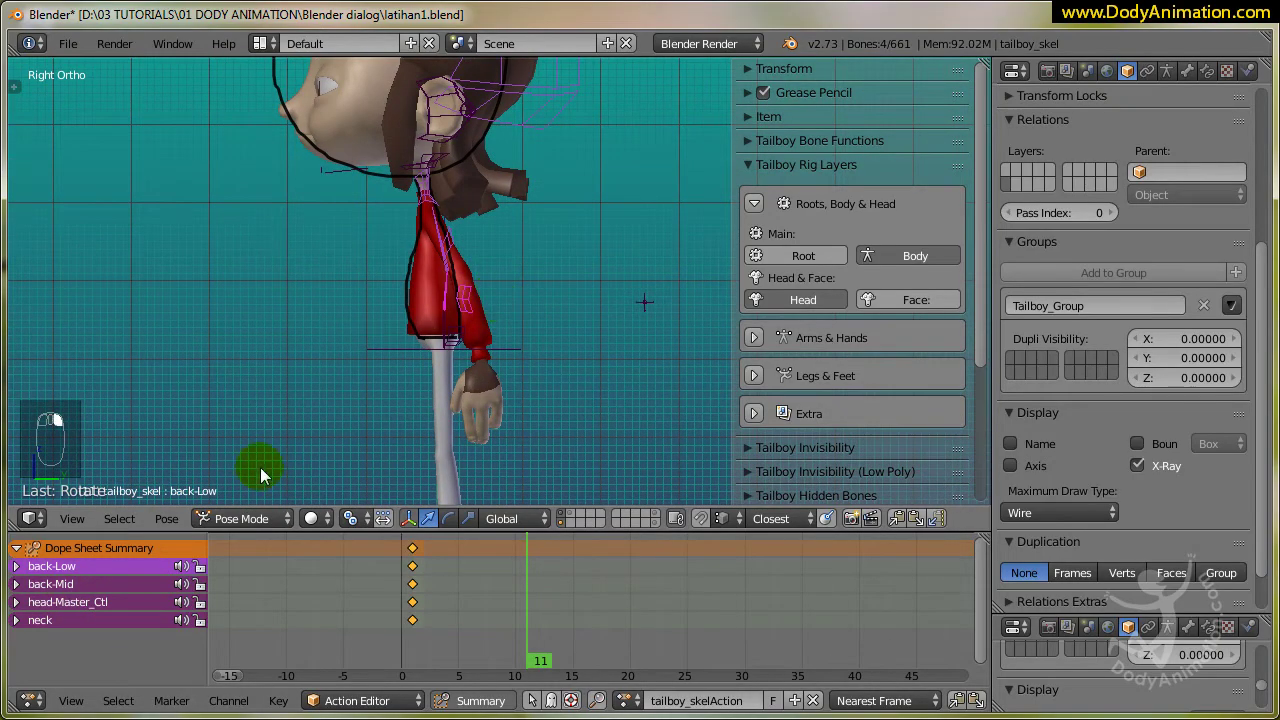
scroll(520, 275, down, 1)
shift+middle_drag(520, 275, 486, 364)
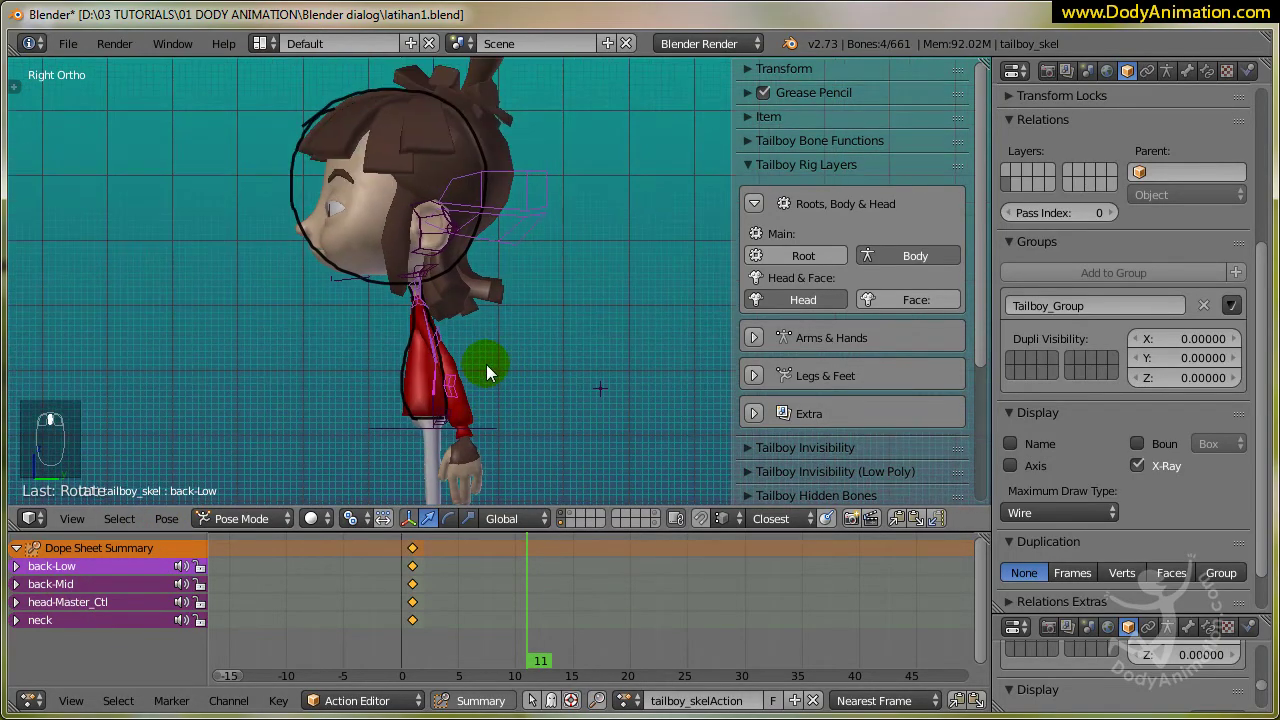
key(i)
click(485, 364)
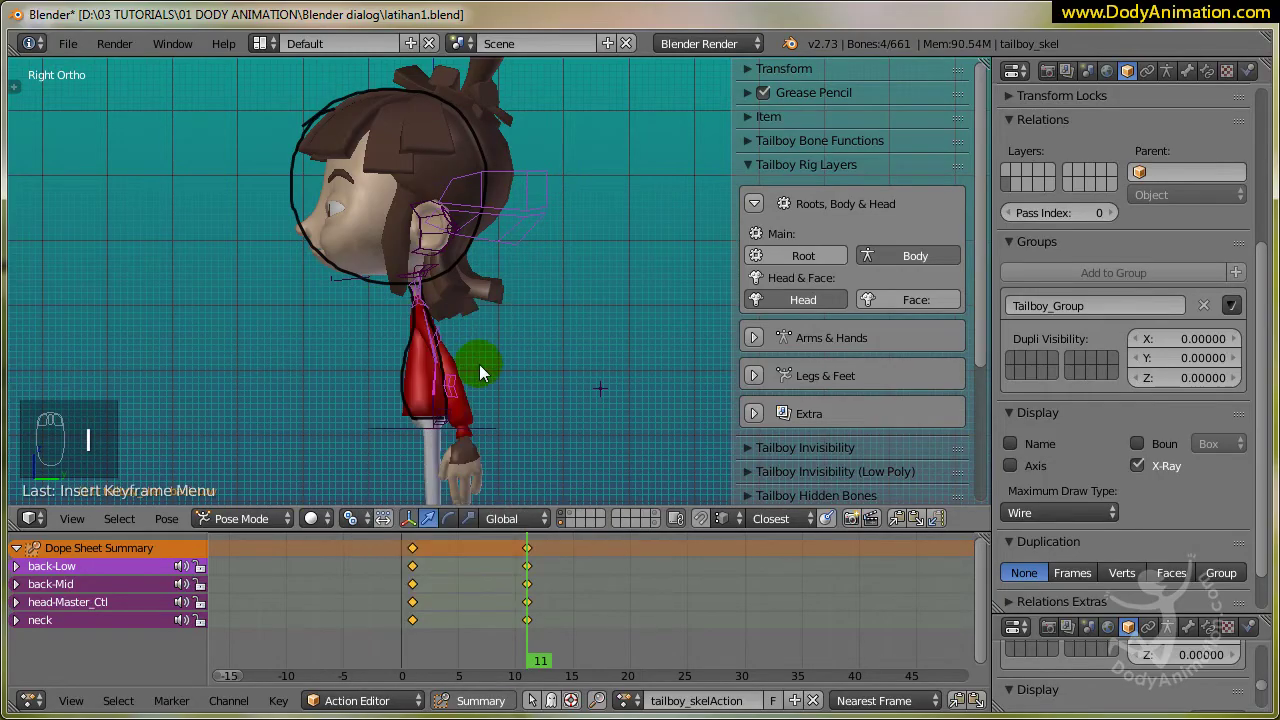
Go to frame 21 and lean the back-Low and back-Mid bones forward to follow the drawn torso
click(414, 597)
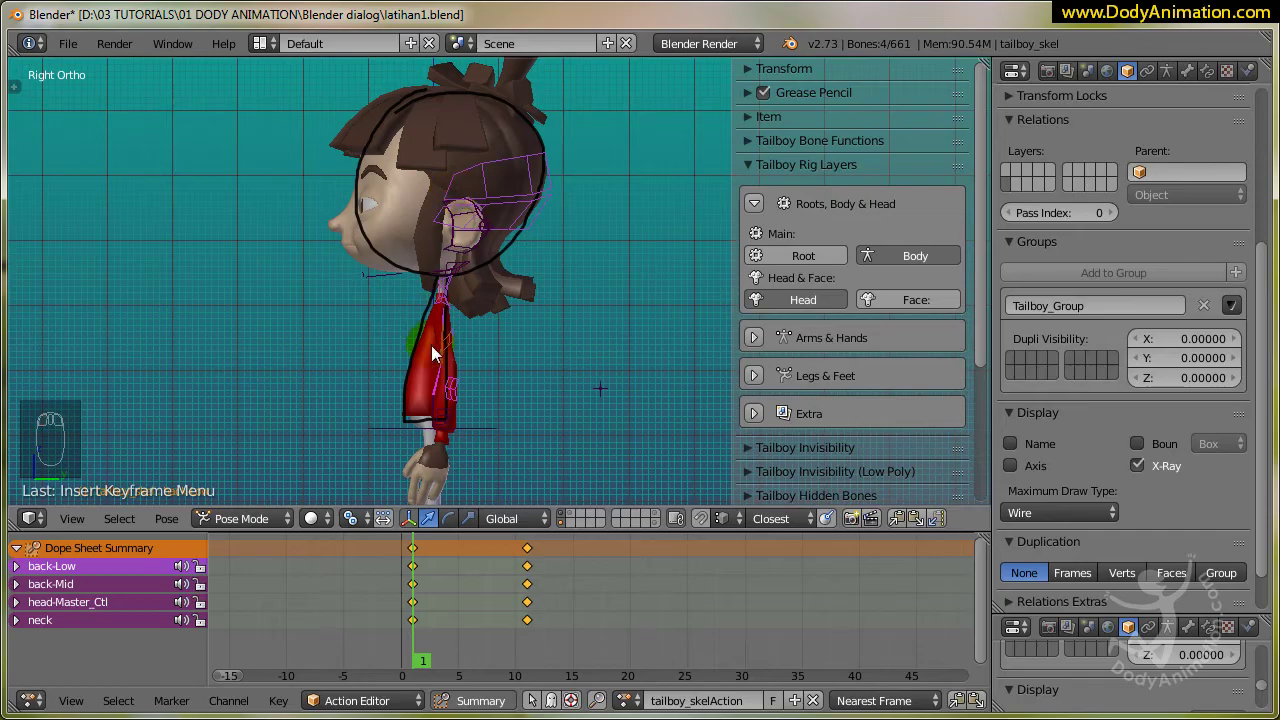
drag(426, 575, 645, 616)
right_click(400, 343)
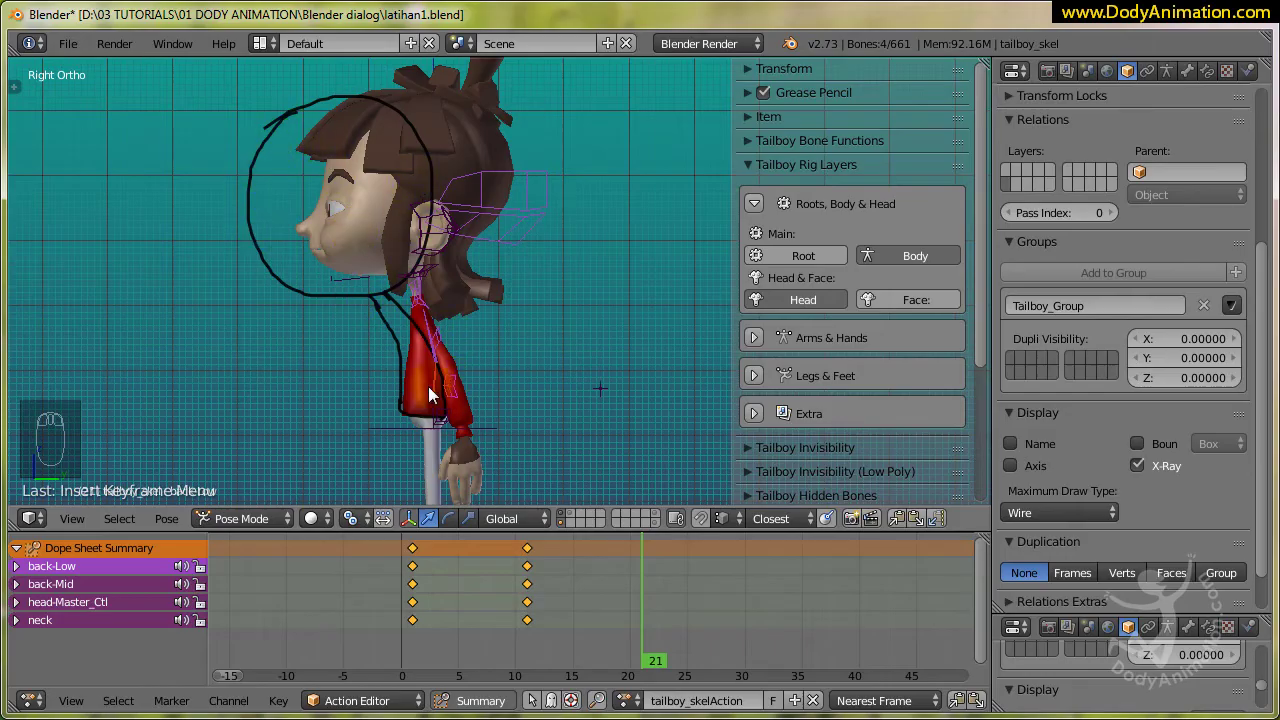
right_click(524, 378)
key(r)
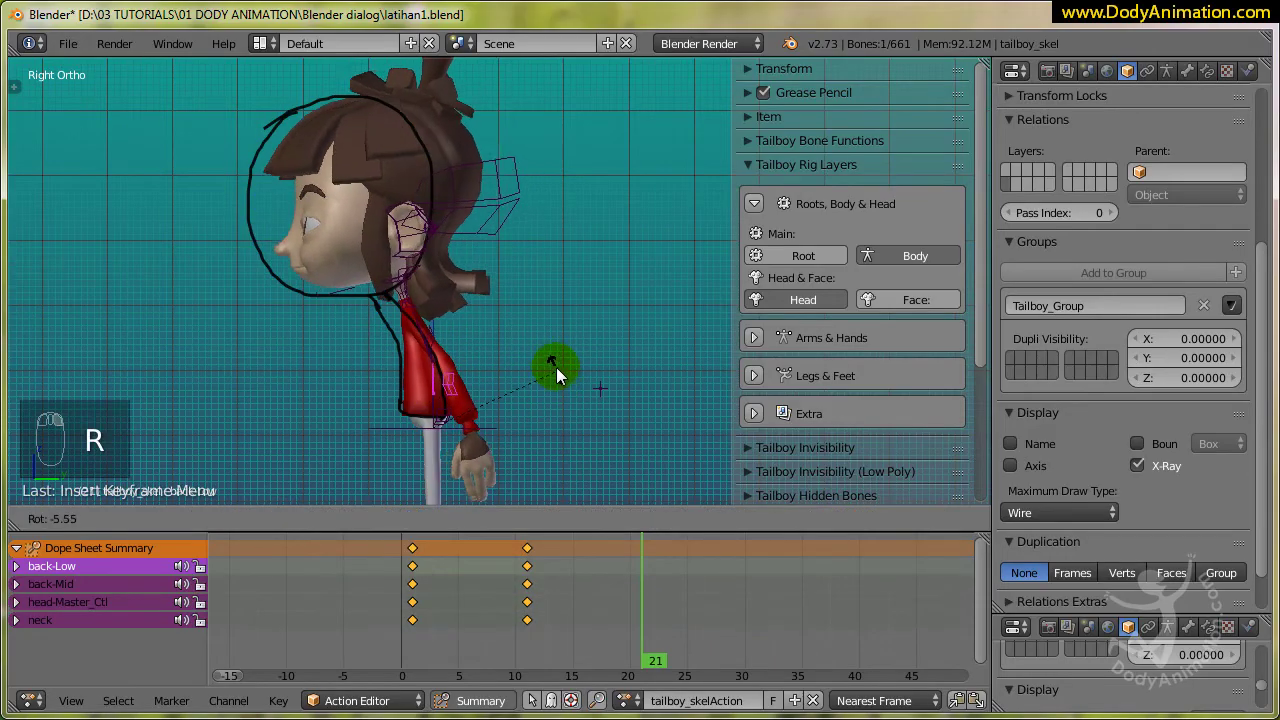
click(467, 358)
right_click(491, 352)
key(r)
key(r)
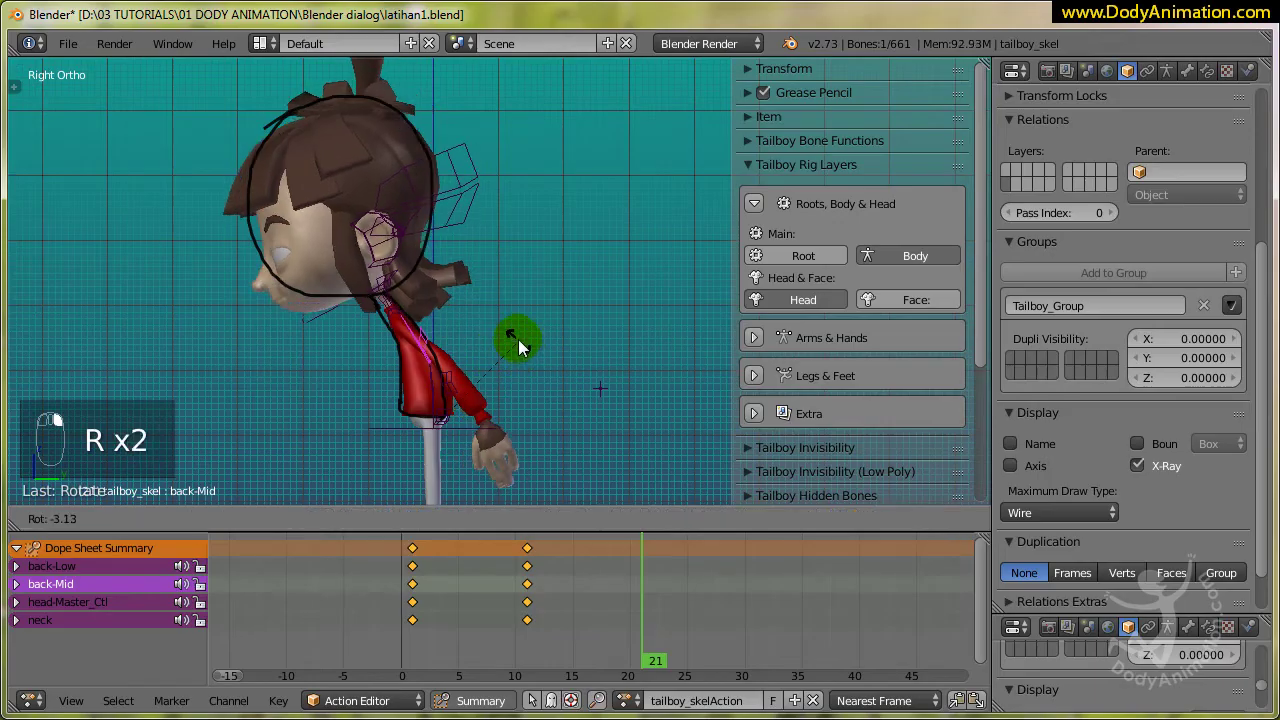
click(401, 293)
Rotate the neck and readjust the back-Mid bone at frame 21 to bring the head into the drawn circle
key(r)
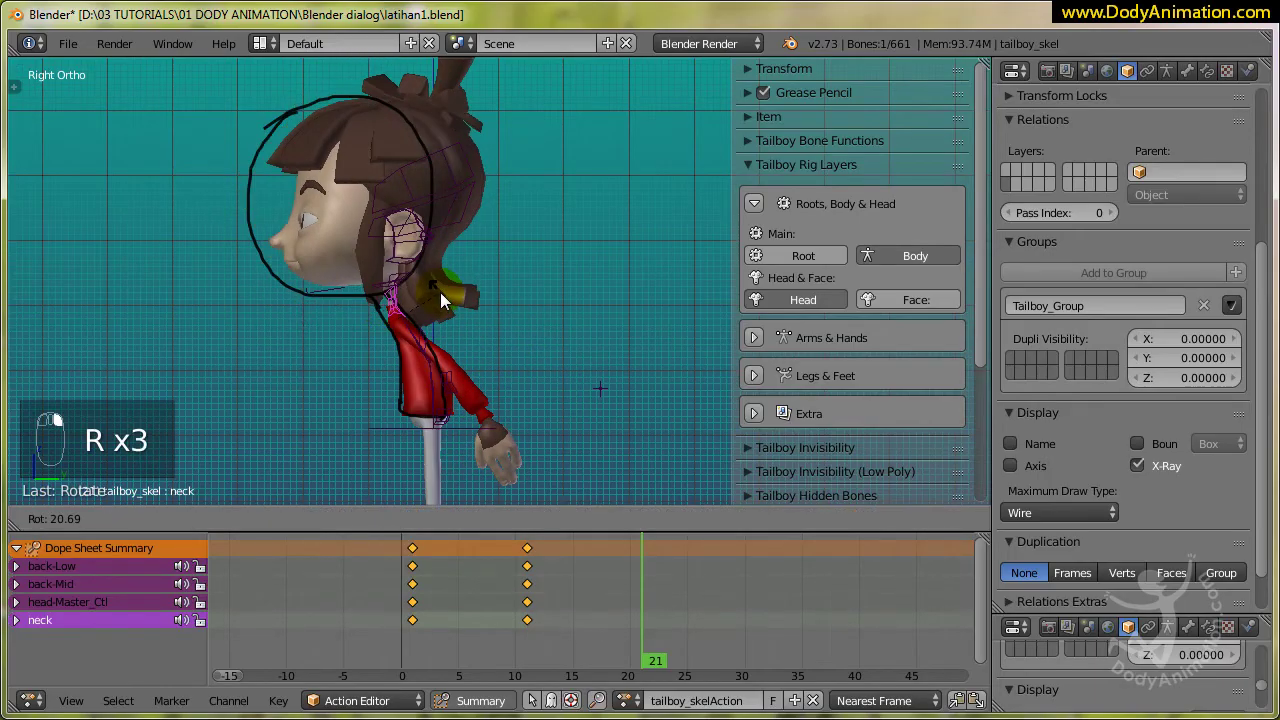
click(433, 291)
right_click(415, 333)
key(r)
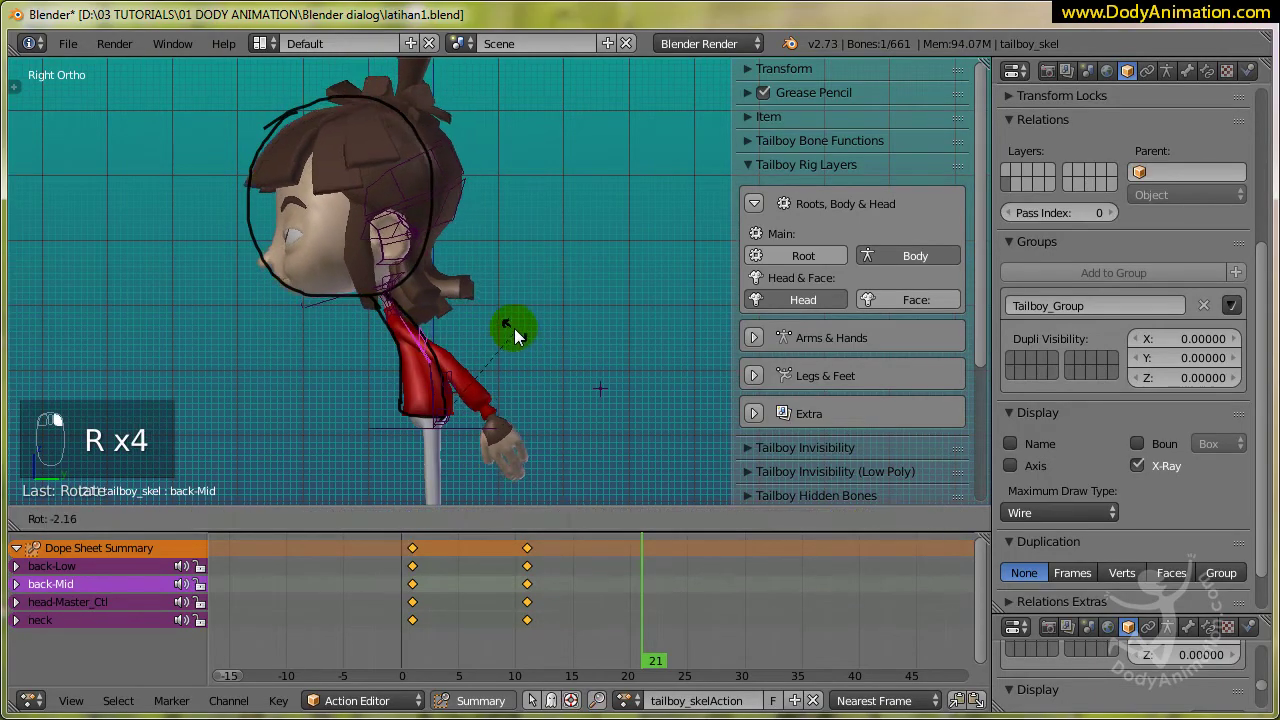
click(392, 304)
right_click(392, 304)
key(r)
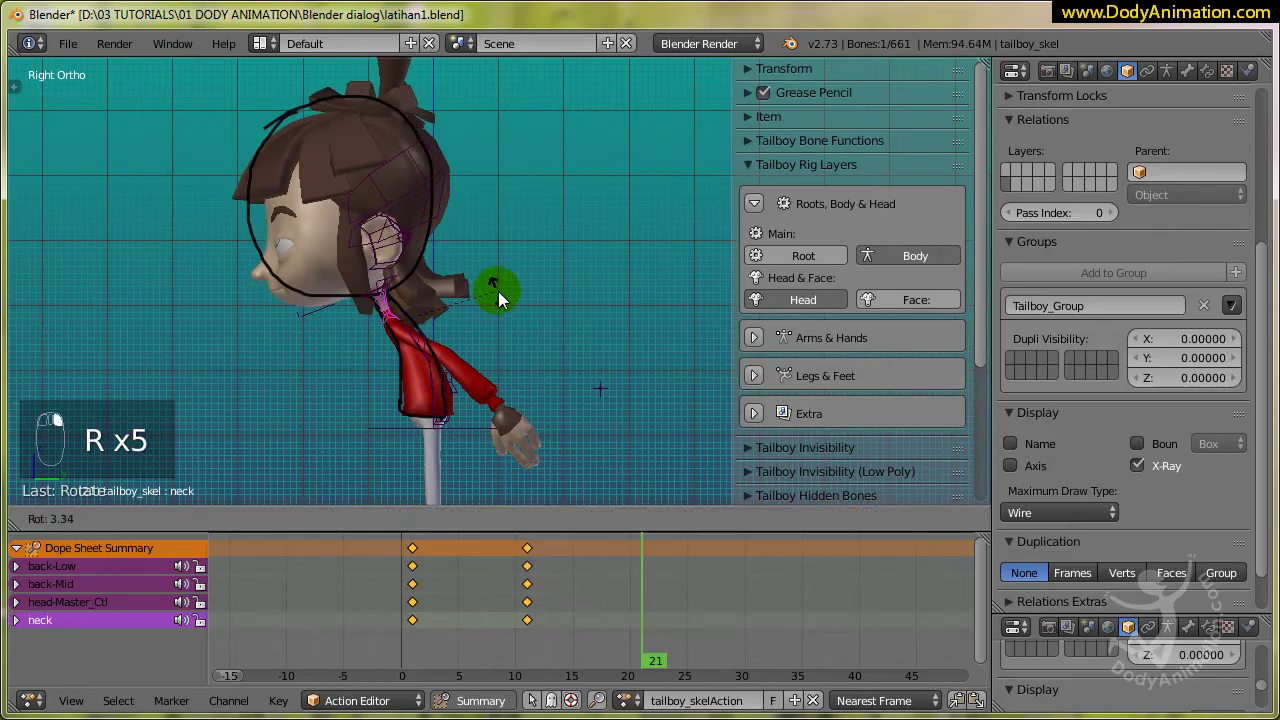
click(494, 290)
Rotate the head-Master_Ctl bone about 20 degrees at frame 21 to raise the face within the drawn circle
right_click(417, 213)
key(r)
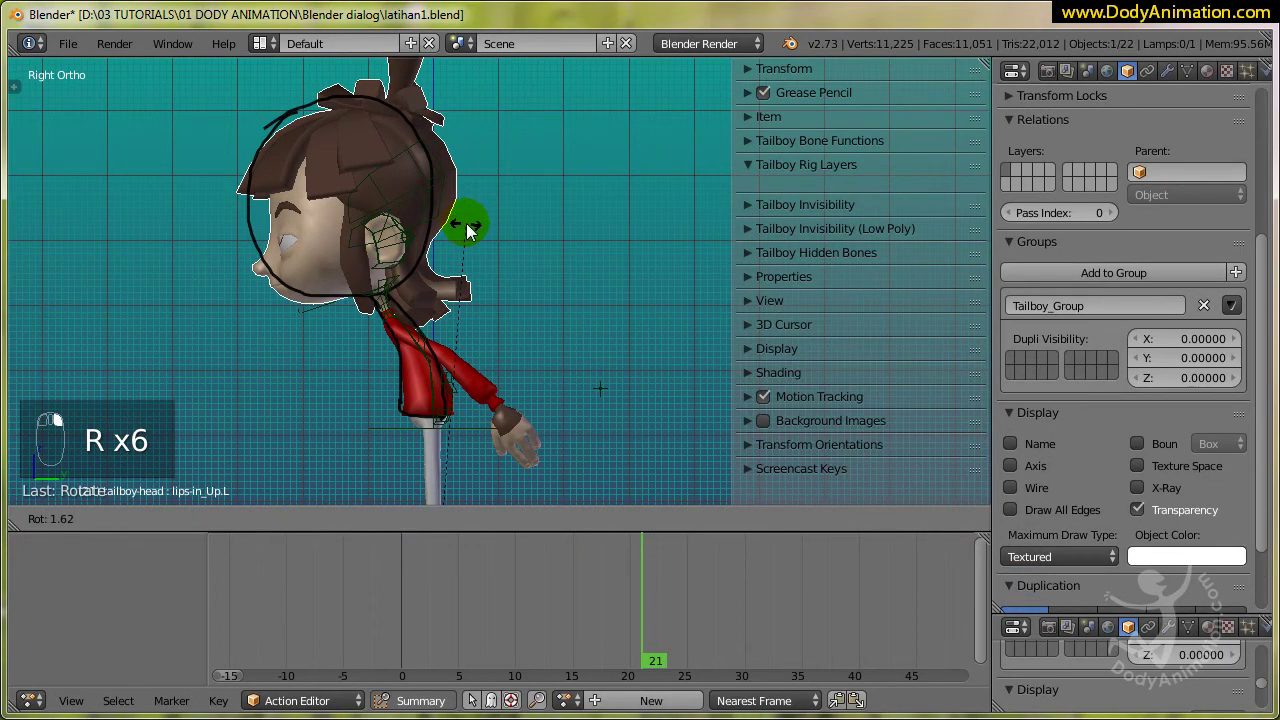
click(458, 214)
key(r)
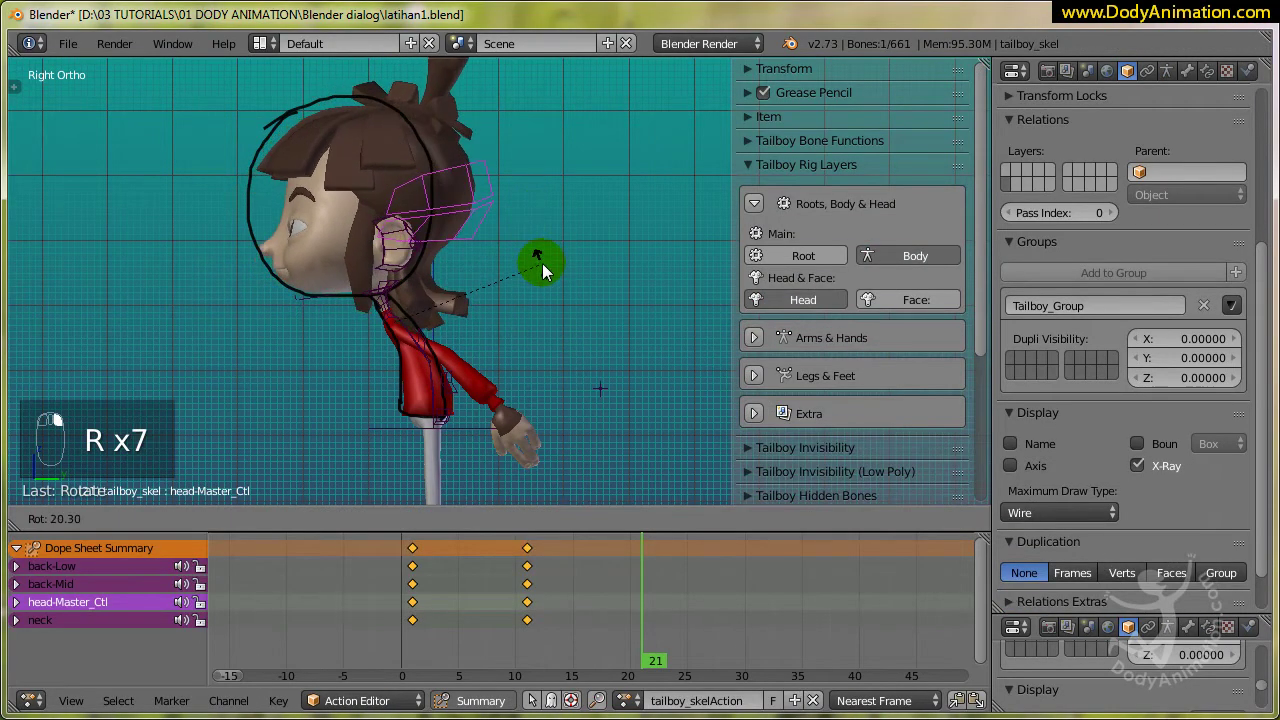
click(533, 266)
Fine-tune the back-Low, back-Mid and neck rotations at frame 21 against the Grease Pencil pose
scroll(515, 351, up, 1)
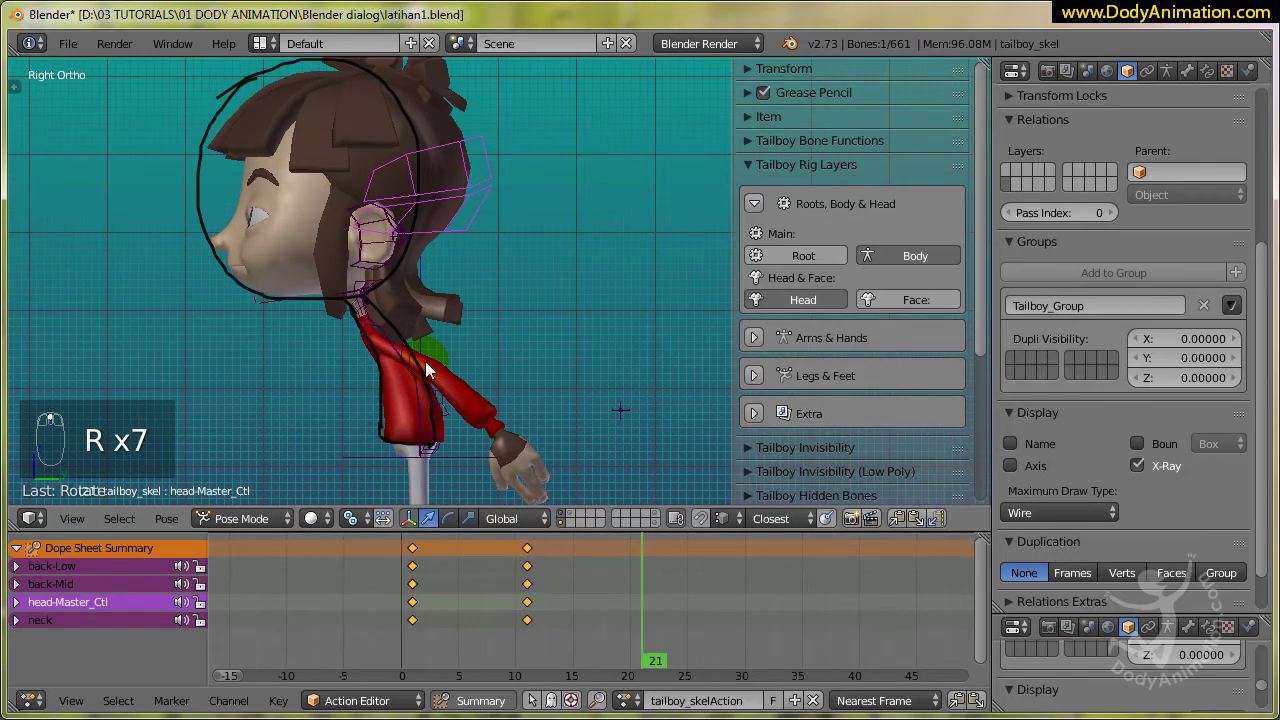
shift+middle_drag(425, 361, 456, 345)
right_click(449, 397)
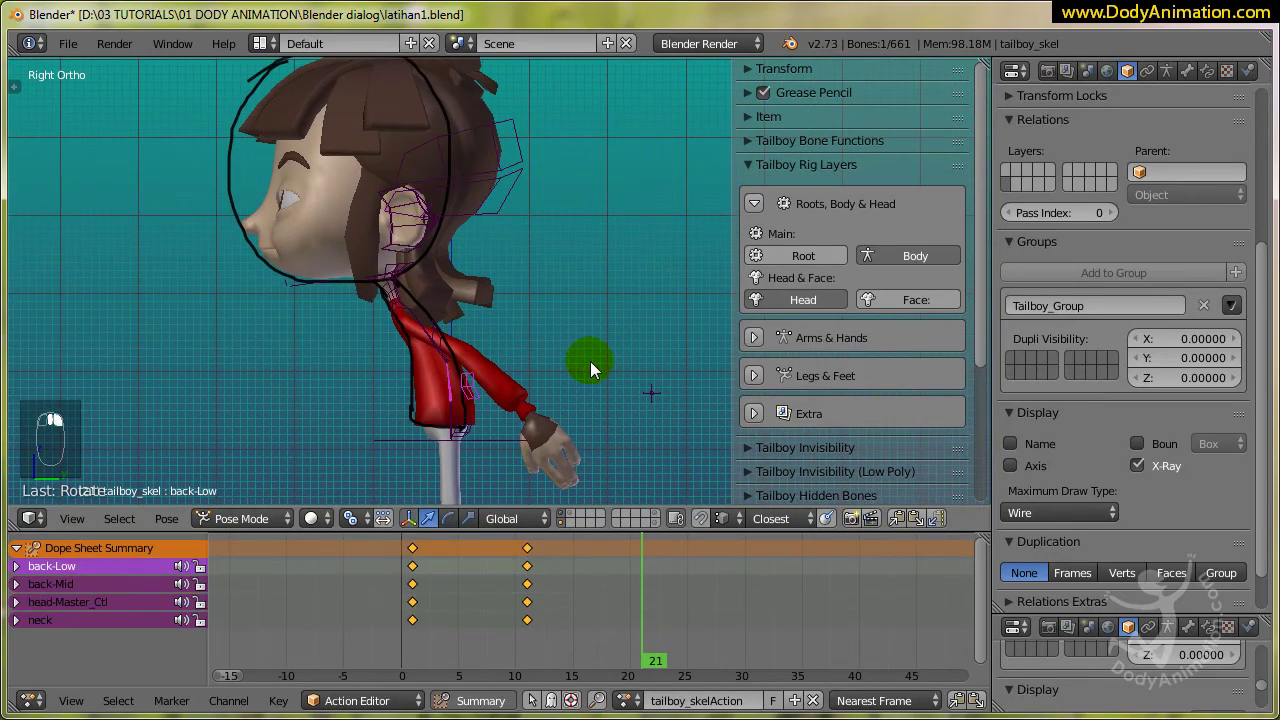
key(r)
click(588, 352)
right_click(420, 320)
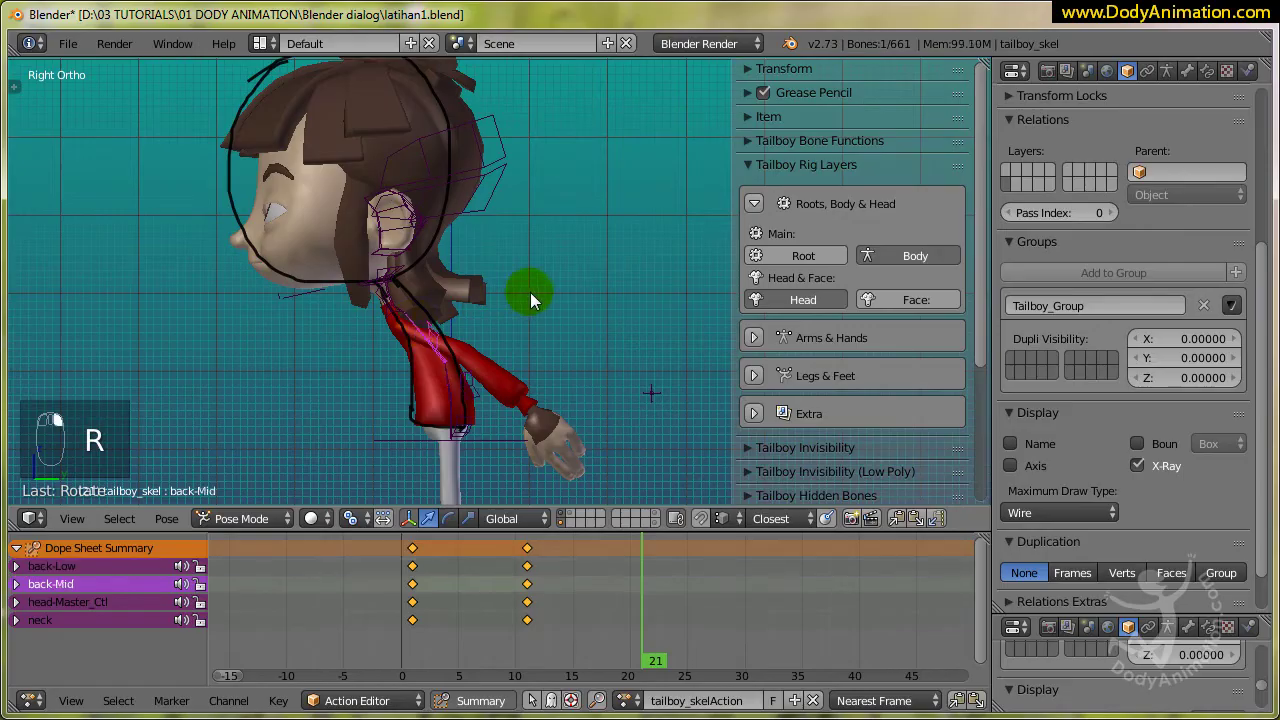
key(r)
click(540, 303)
right_click(396, 292)
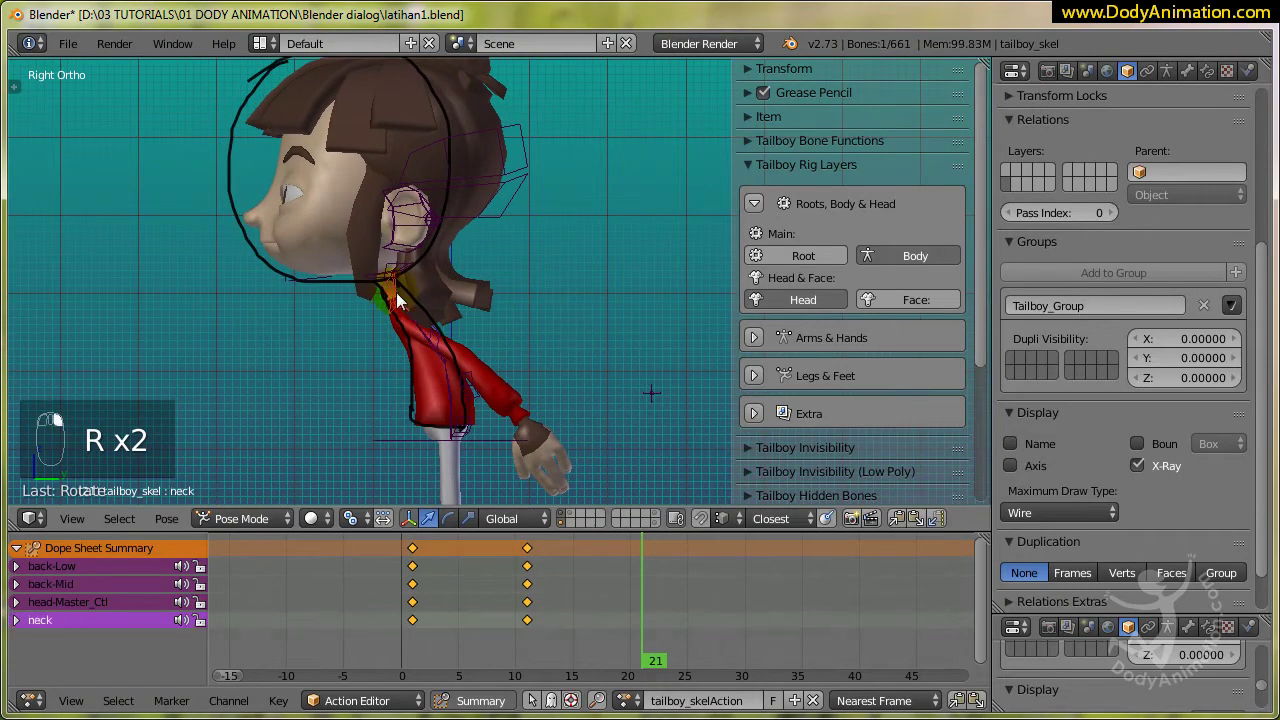
key(r)
click(527, 282)
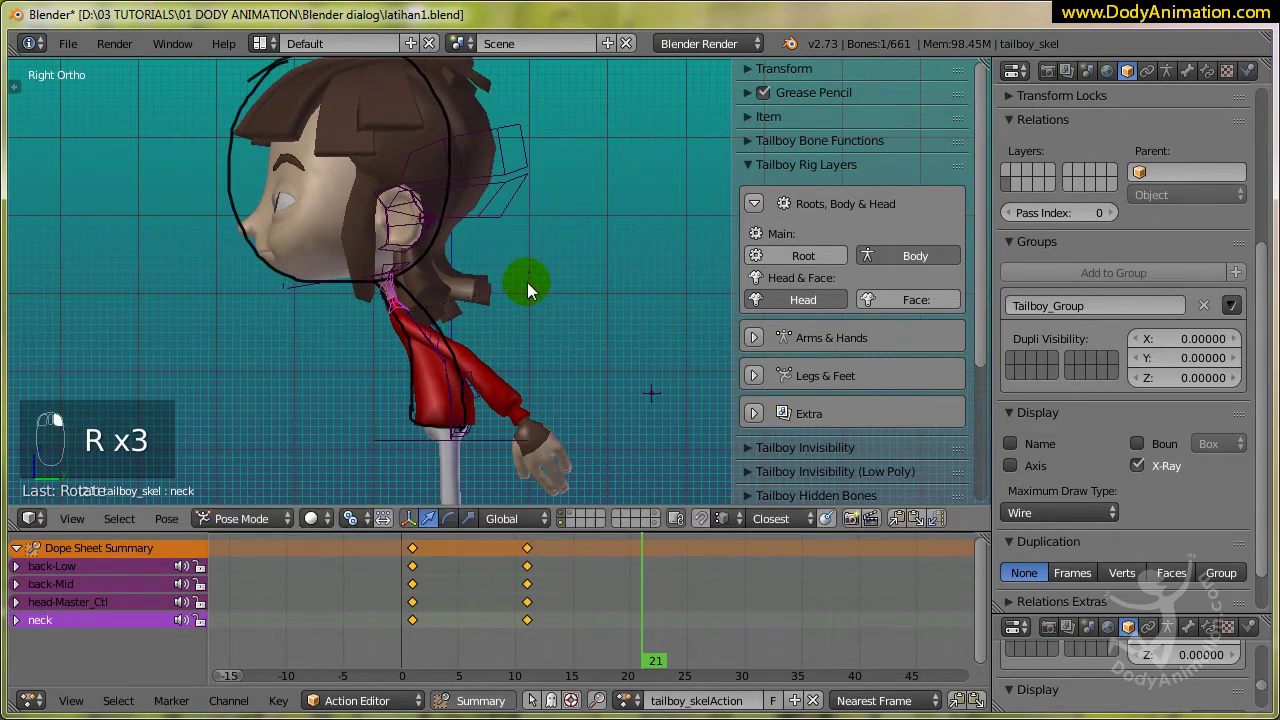
Select the head-Master_Ctl, neck, back-Mid and back-Low bones together and keyframe them at frame 21
right_click(494, 186)
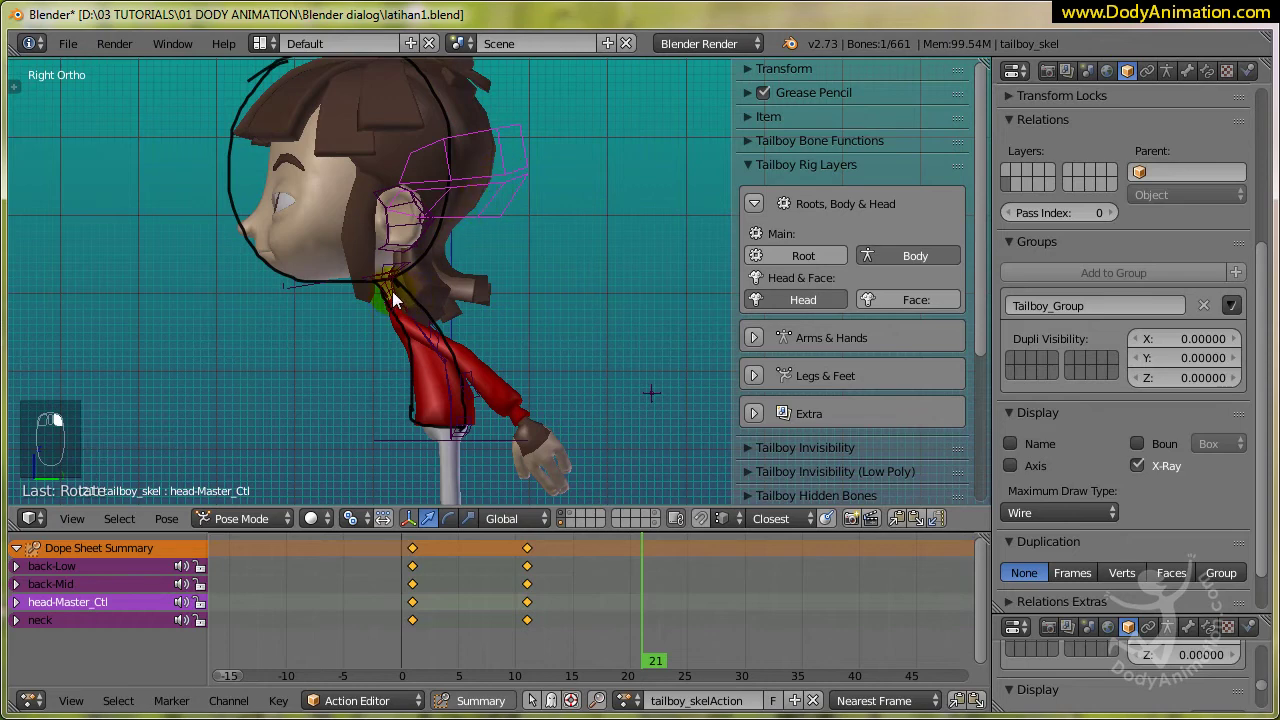
right_click(392, 291)
right_click(490, 413)
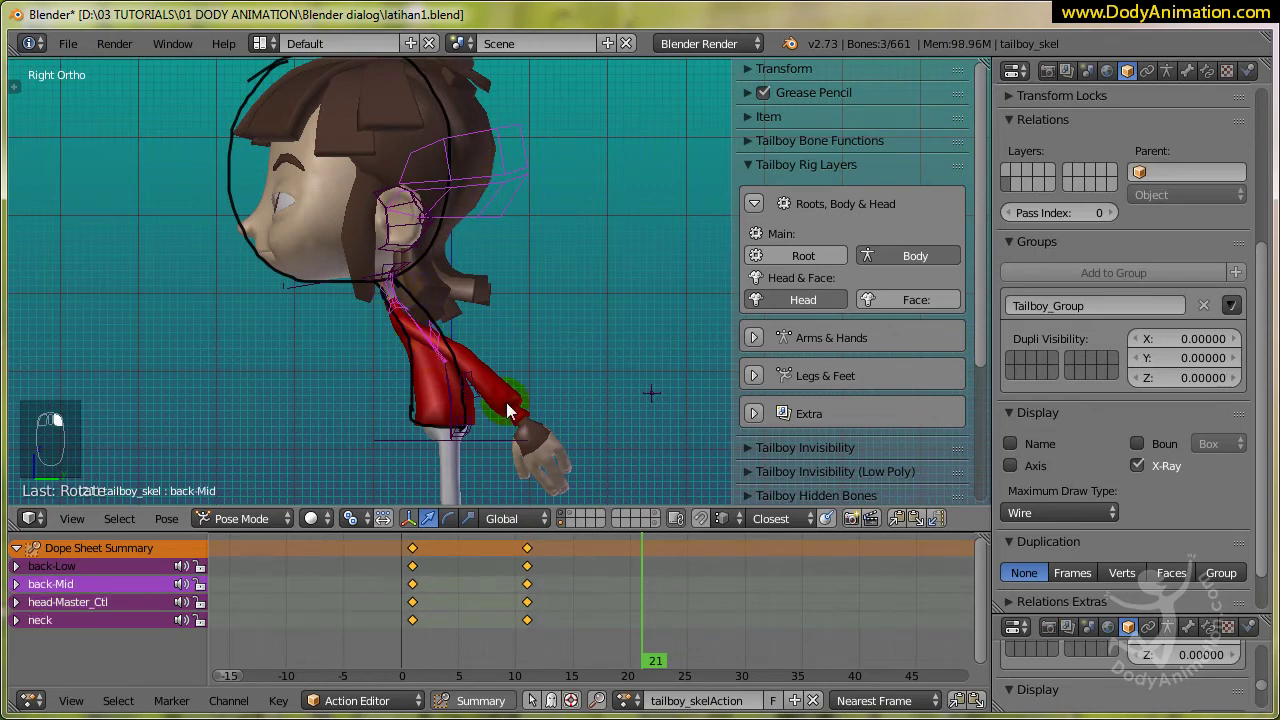
shift+right_click(449, 391)
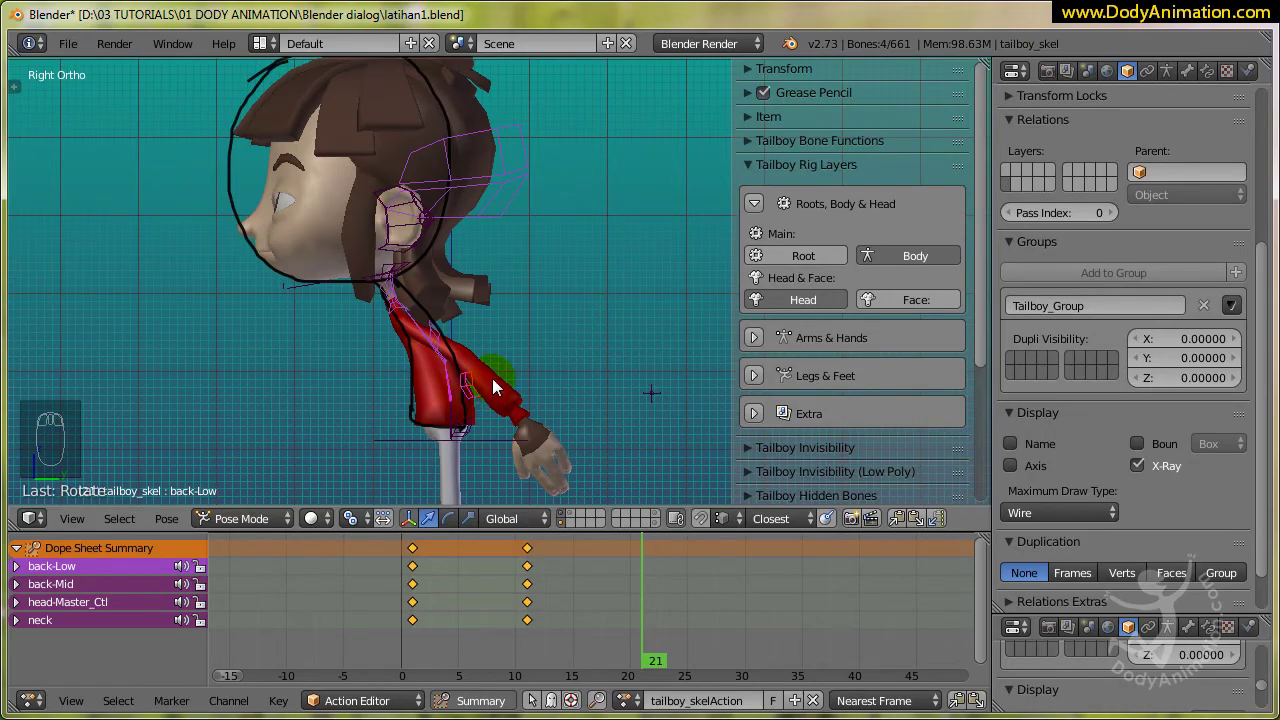
key(i)
click(500, 380)
Scrub and play back the animation to review the movement between the keyed poses
drag(631, 599, 451, 606)
scroll(522, 400, down, 4)
key(alt+a)
key(alt+a)
key(alt+a)
key(alt+a)
drag(523, 608, 410, 613)
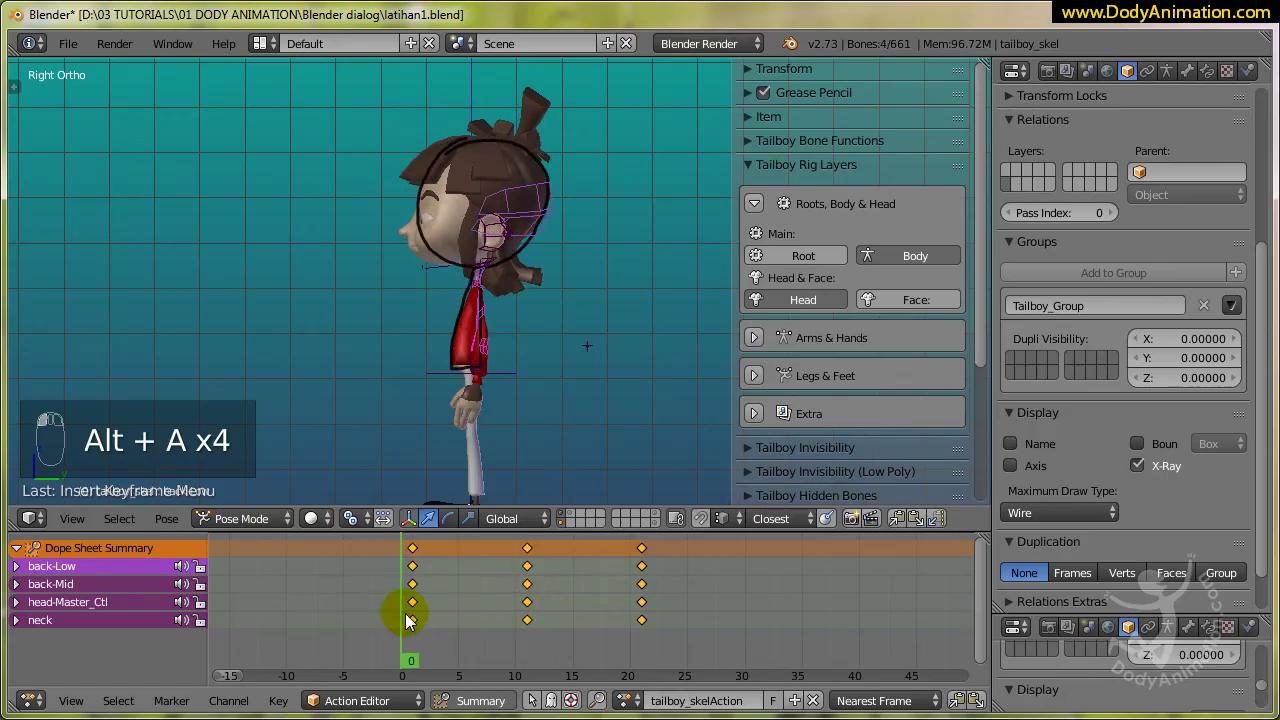
Turn off the Grease Pencil display and collapse the 3D view's properties region
click(763, 92)
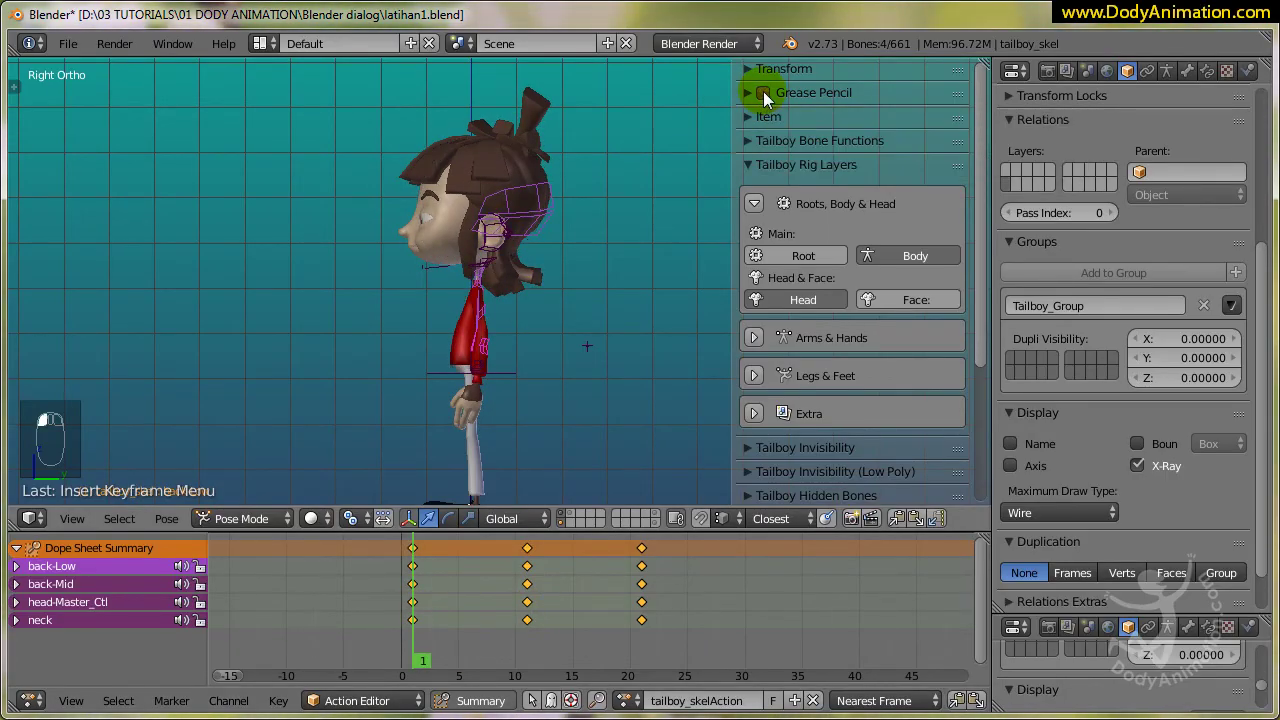
drag(737, 114, 1030, 142)
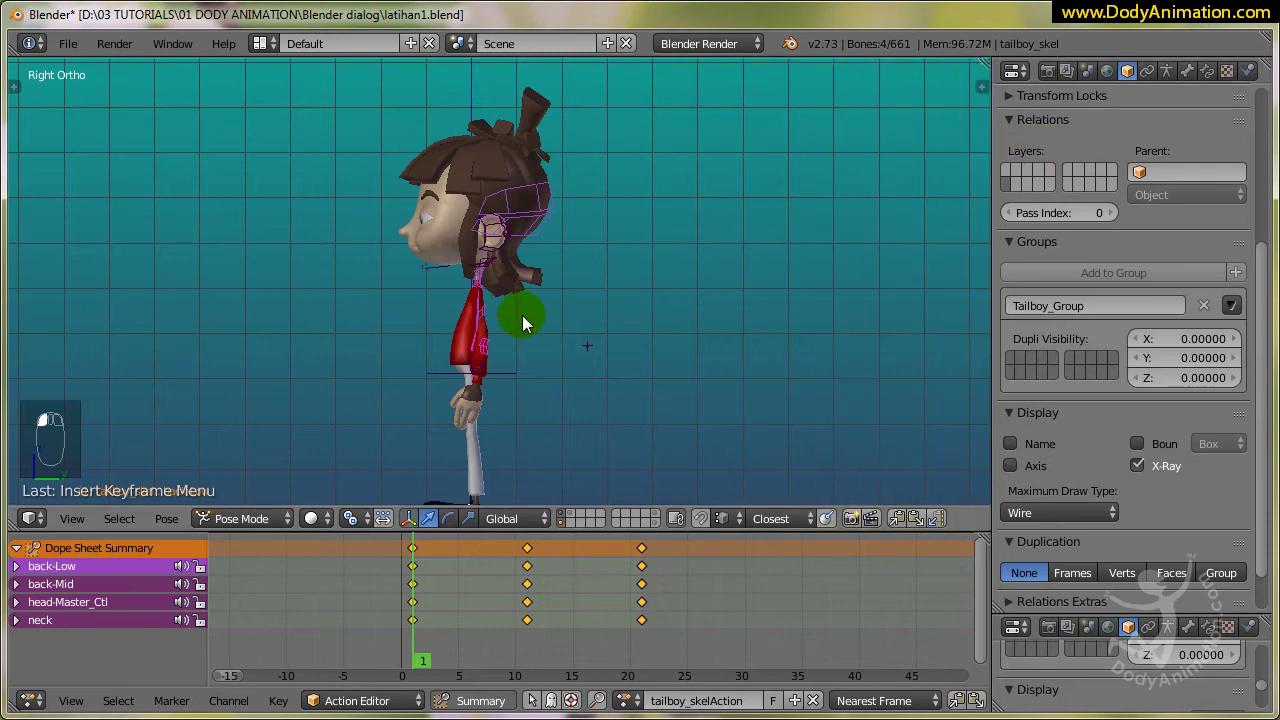
scroll(522, 315, up, 3)
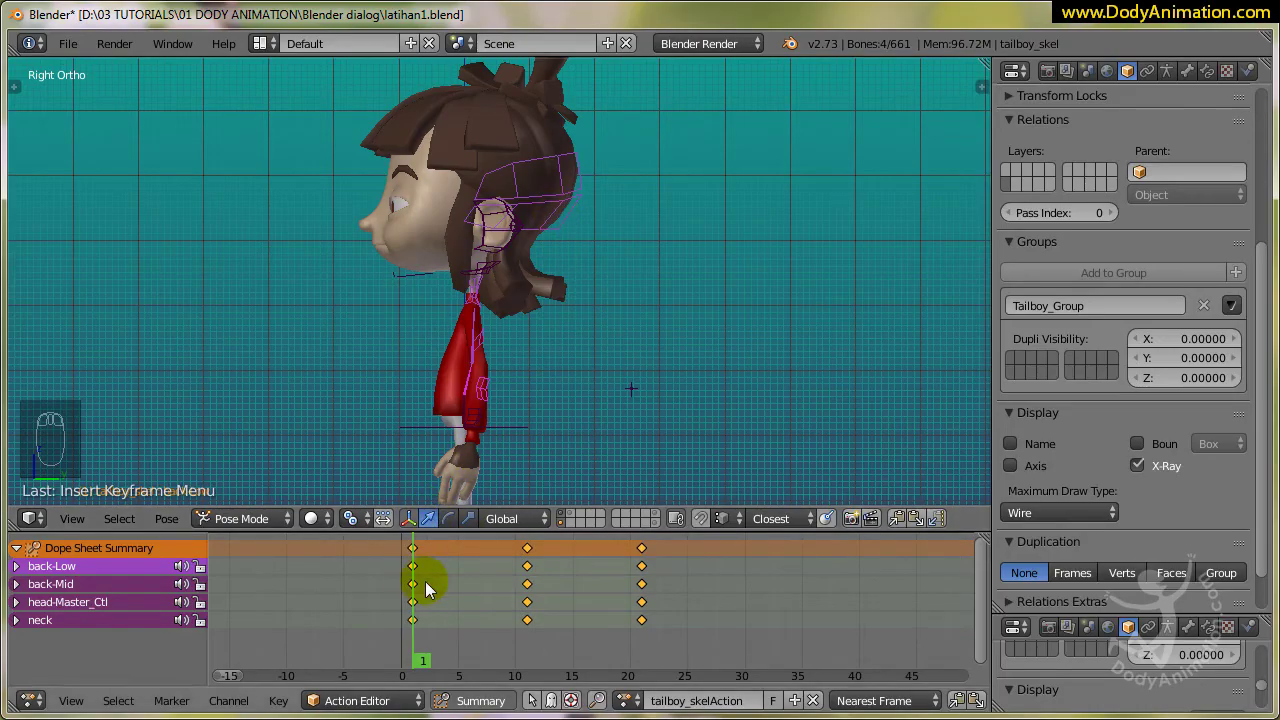
Move the keyframes of all four bones from frame 1 to frame 5 and play back the animation
mouse_move(417, 588)
mouse_down()
mouse_move(520, 600)
mouse_move(408, 605)
mouse_move(472, 612)
mouse_move(459, 614)
mouse_up()
right_click(414, 621)
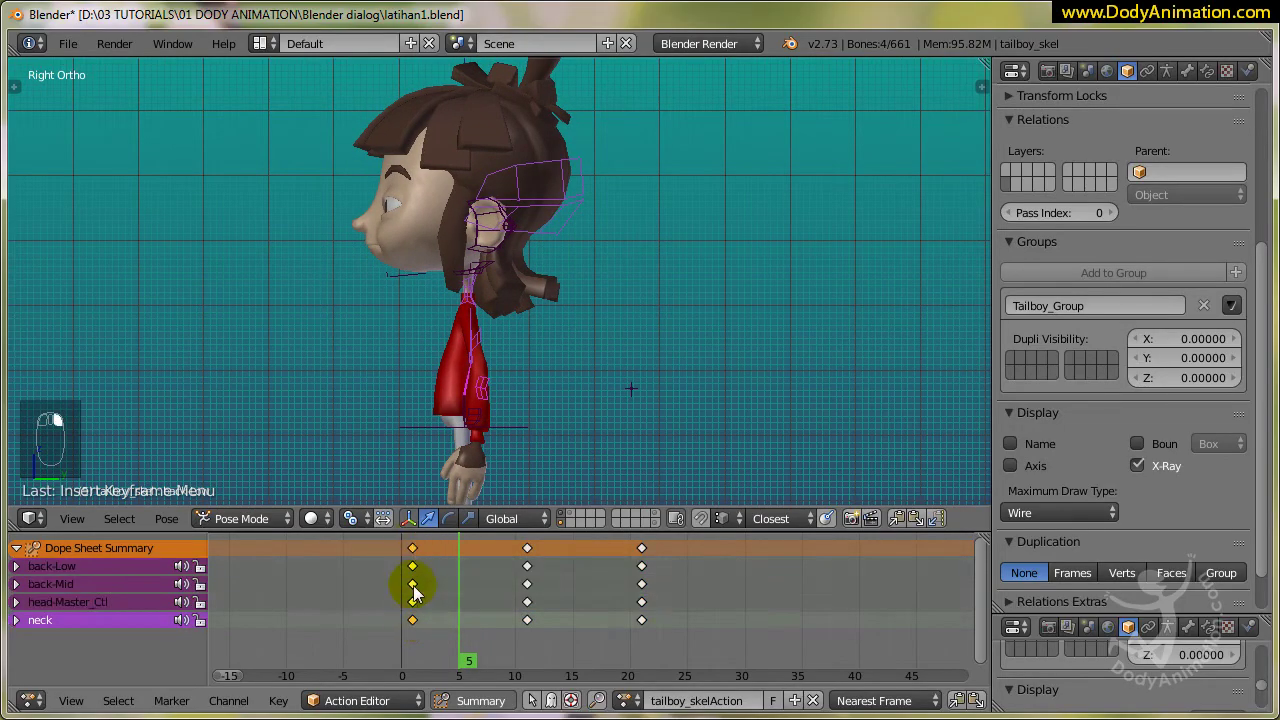
right_click(413, 547)
key(g)
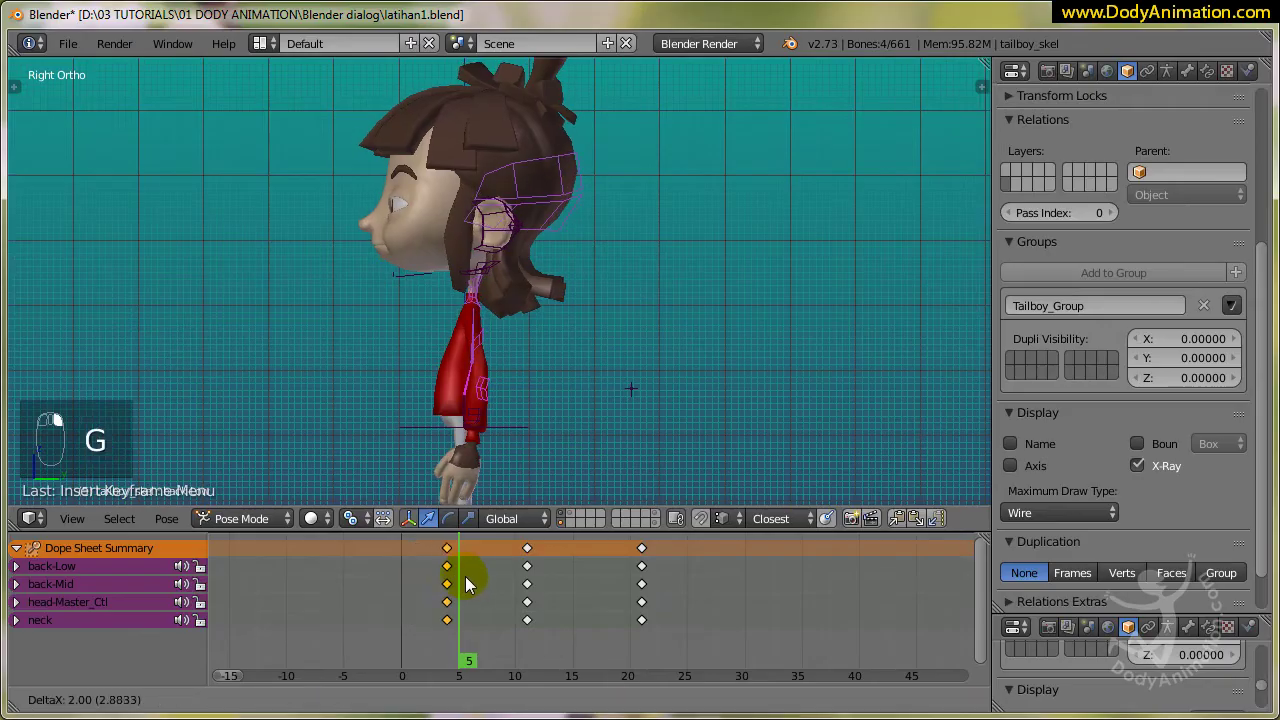
click(477, 580)
key(alt+a)
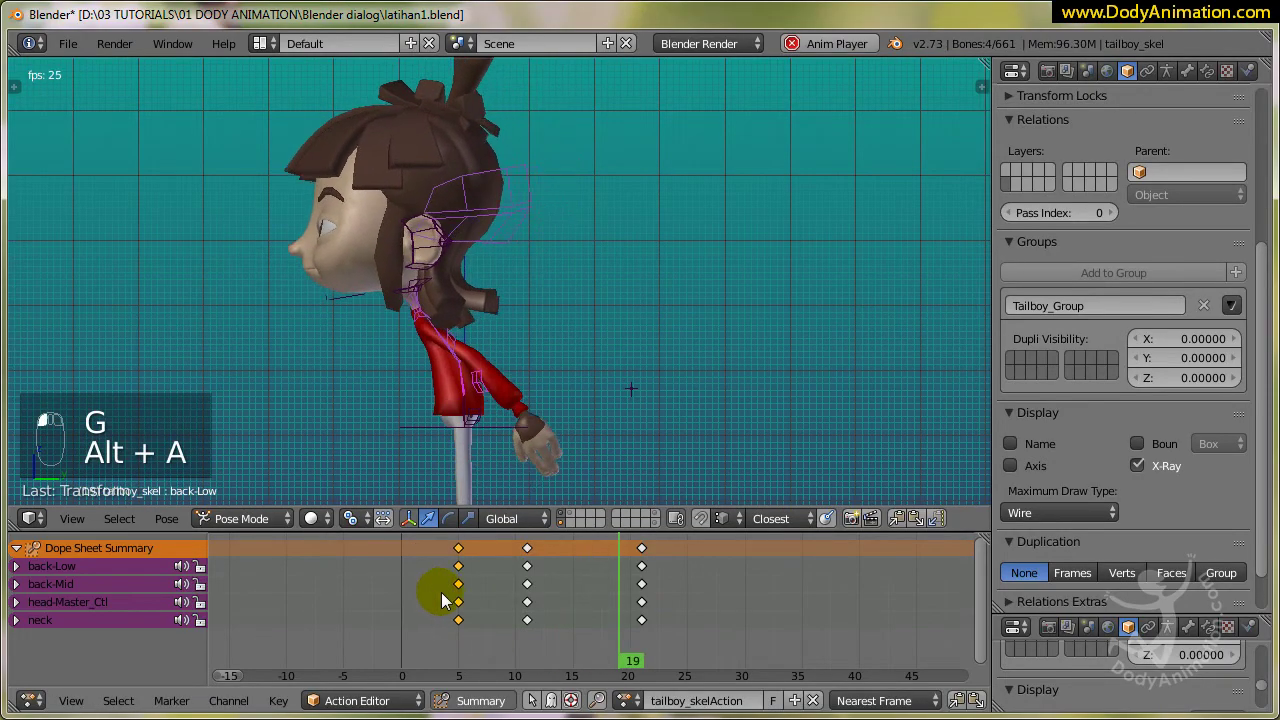
key(alt+a)
Move the middle keyframes of all bones from frame 11 to frame 9 and play back the animation
mouse_move(446, 598)
mouse_down()
mouse_move(510, 597)
mouse_move(455, 585)
mouse_move(507, 606)
mouse_up()
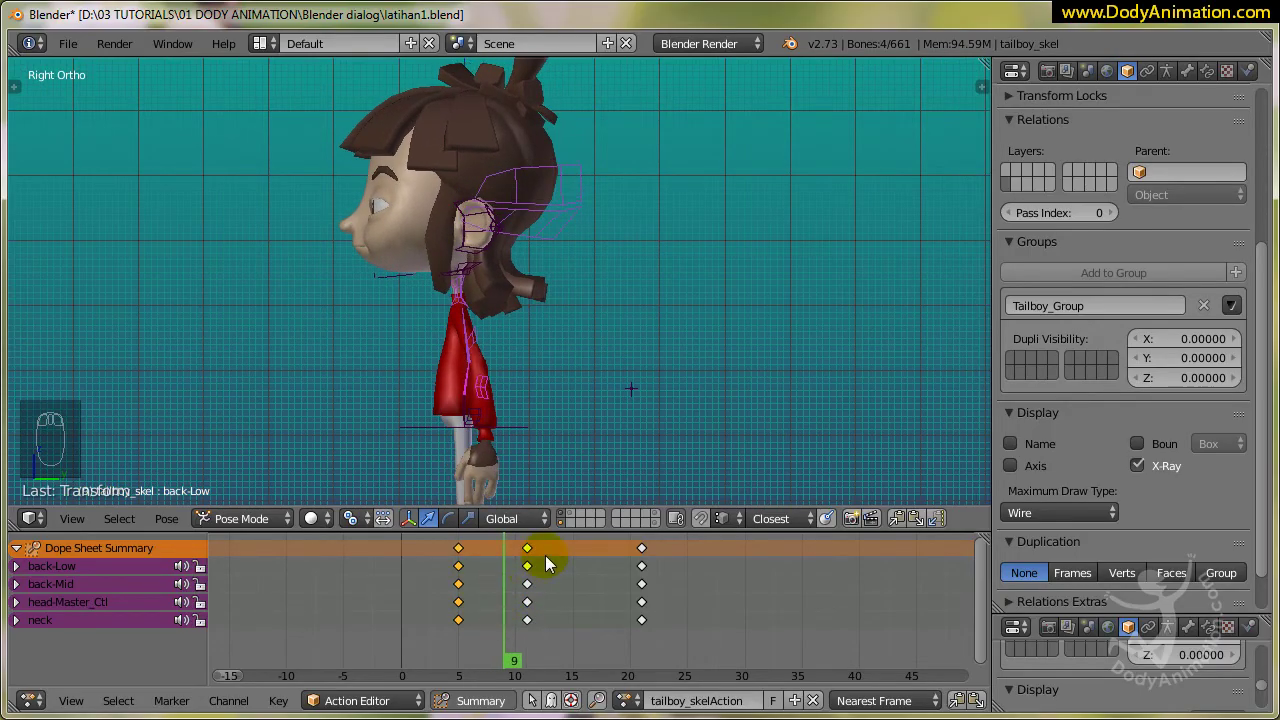
key(g)
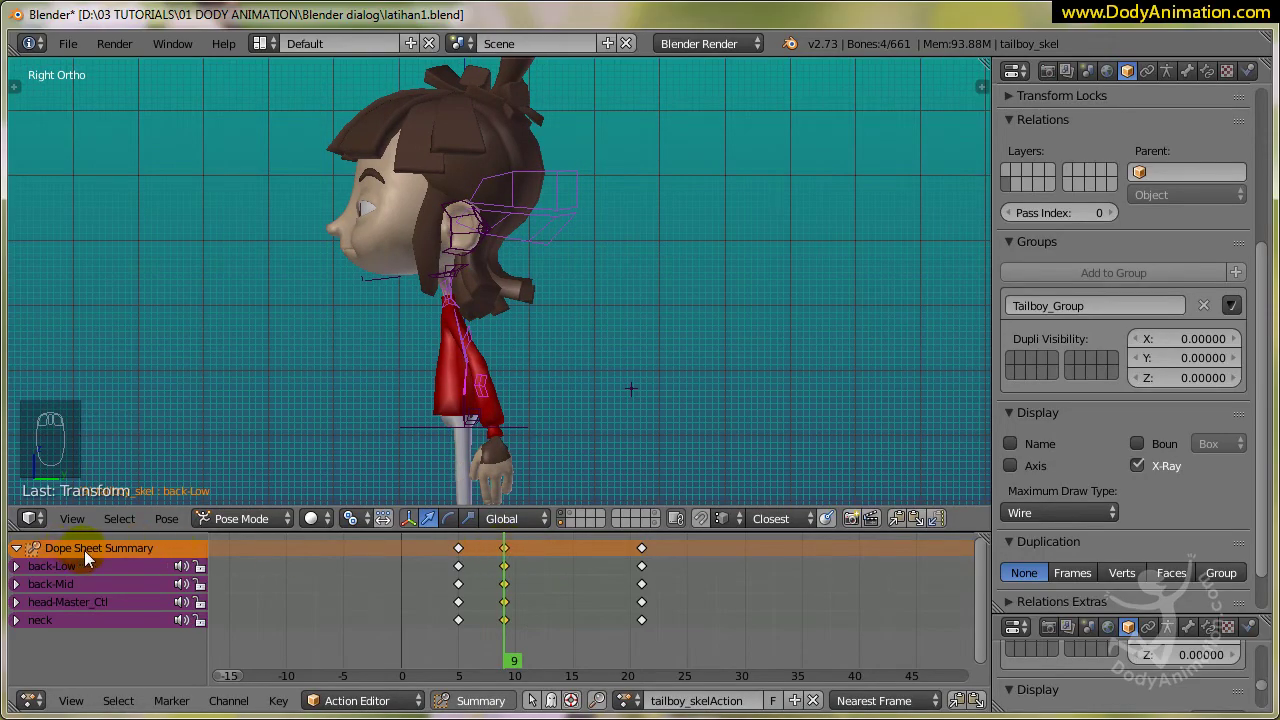
drag(459, 582, 503, 592)
key(alt+a)
key(alt+a)
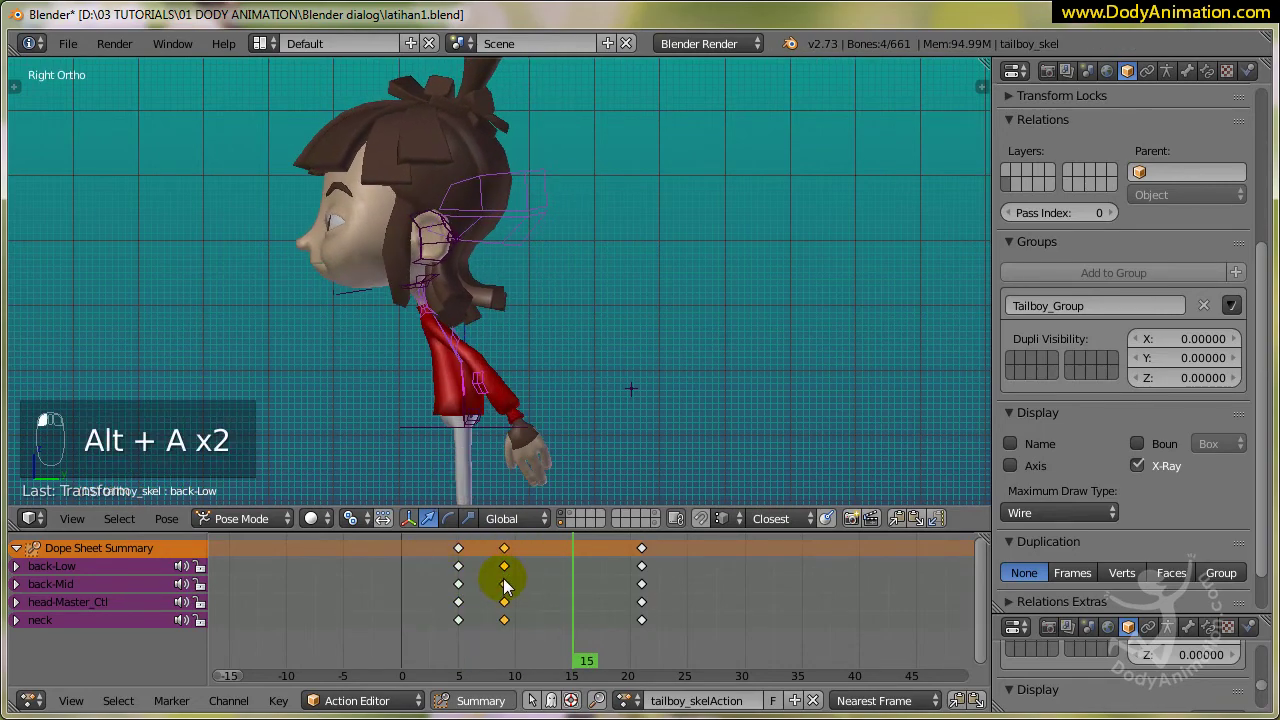
Duplicate the frame 9 keyframes to frame 15 to hold the pose, and play back the animation
key(shift+d)
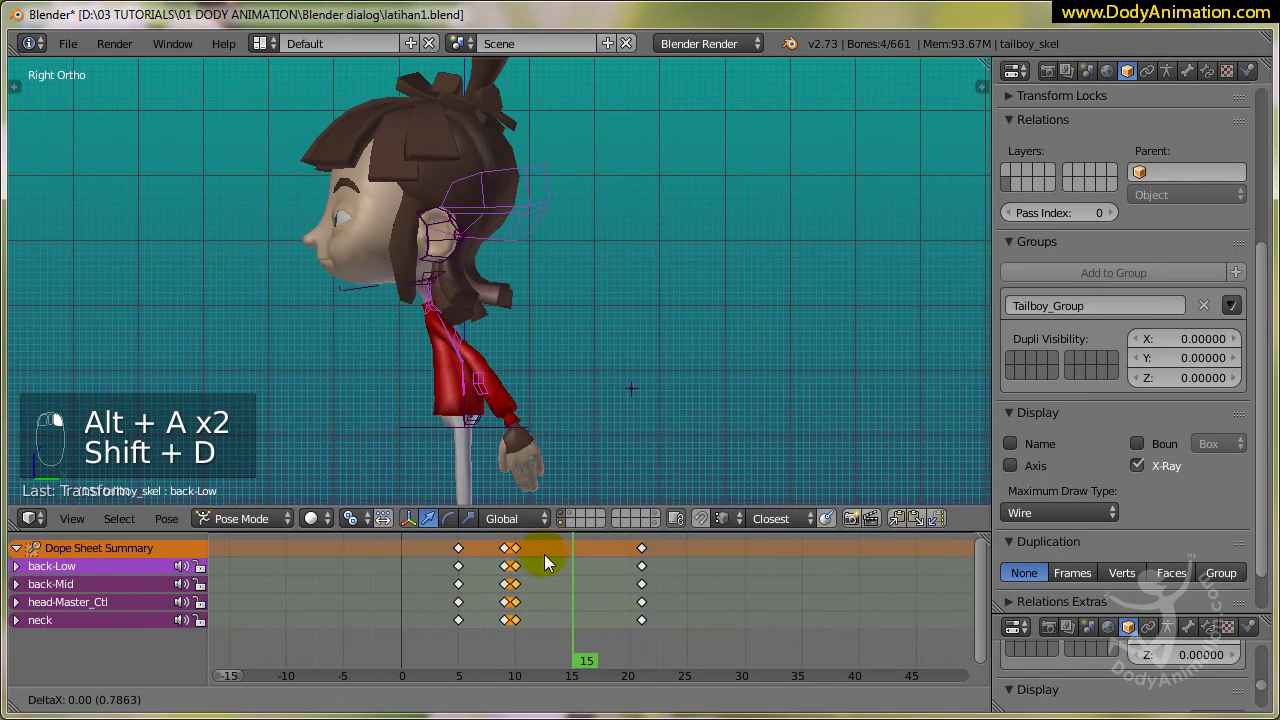
click(575, 555)
click(452, 570)
key(alt+a)
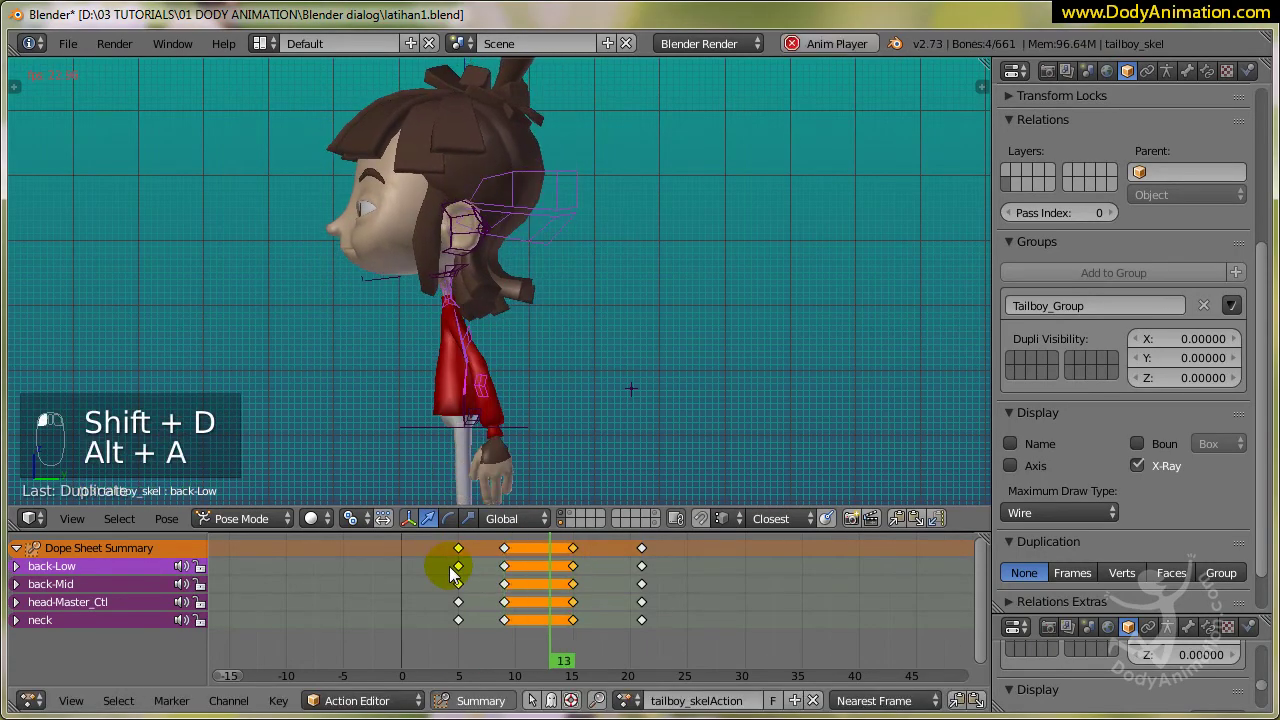
key(alt+a)
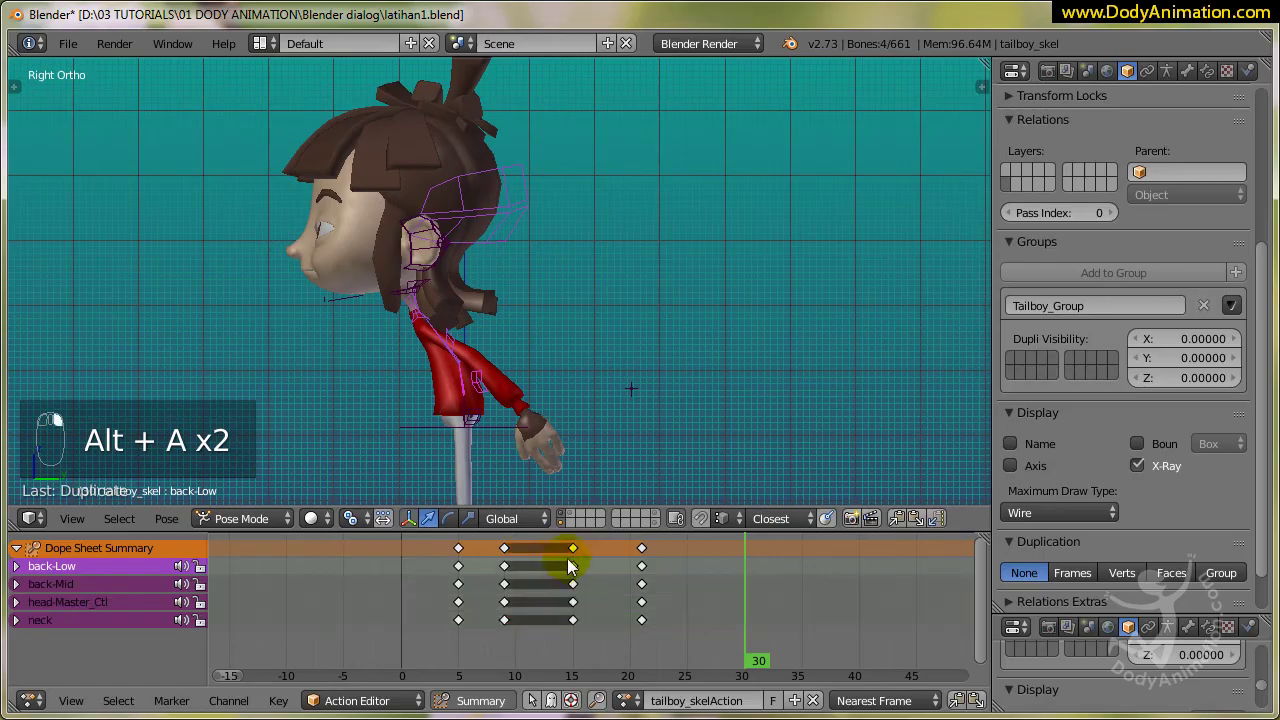
Move the duplicated hold keyframes to frame 16 and the last keyframes to frame 20
click(575, 553)
key(g)
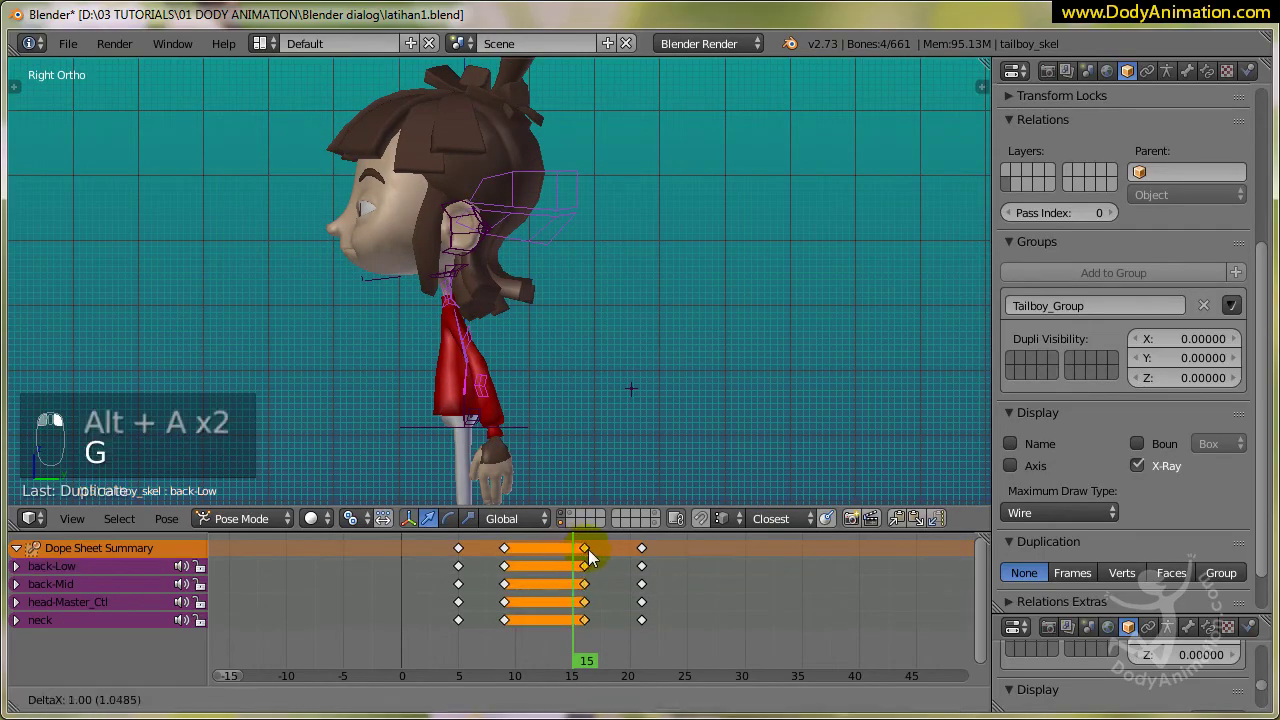
click(588, 549)
right_click(641, 548)
key(g)
click(630, 555)
Play back the retimed animation several times, from the side and from an angled view of the character
key(alt+a)
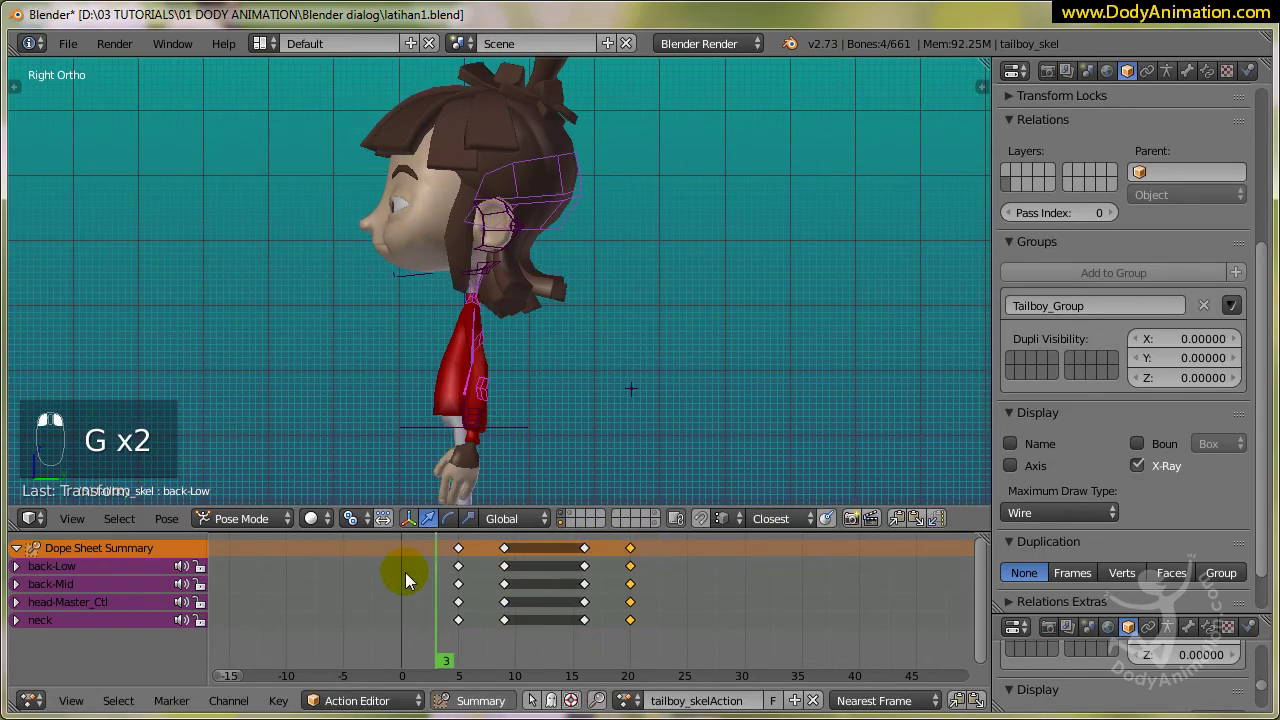
key(alt+a)
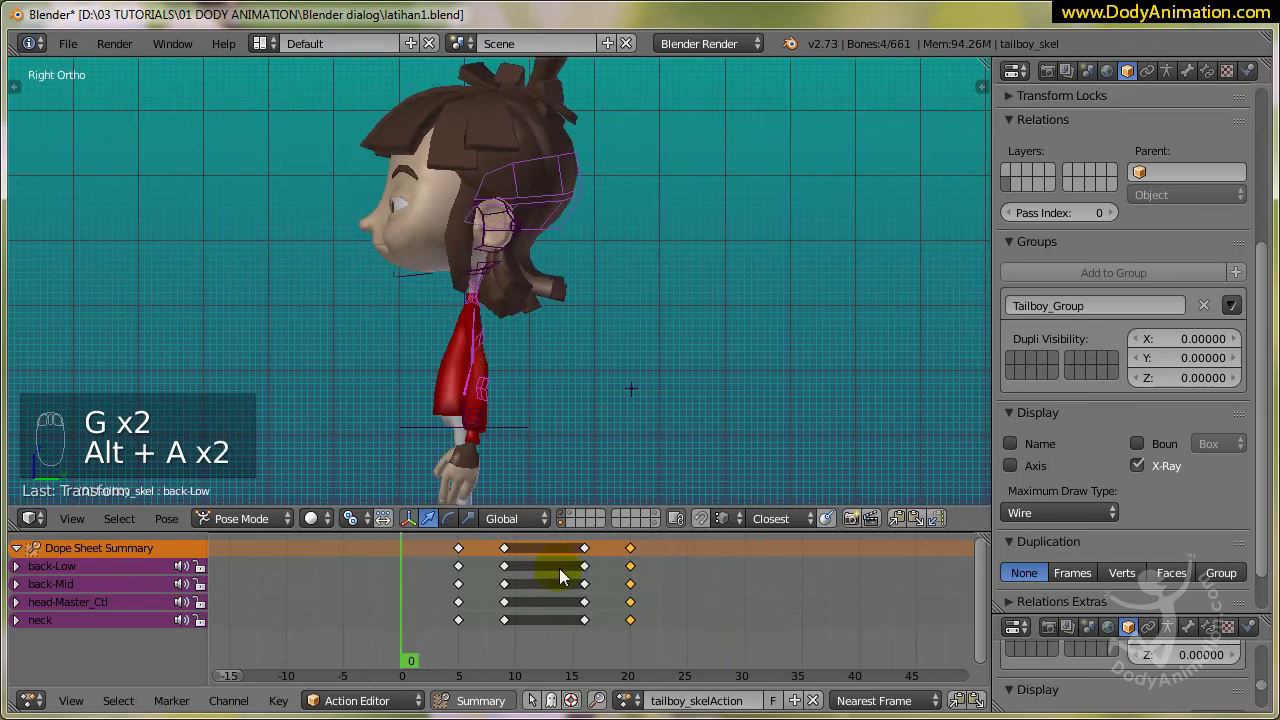
key(alt+a)
key(alt+a)
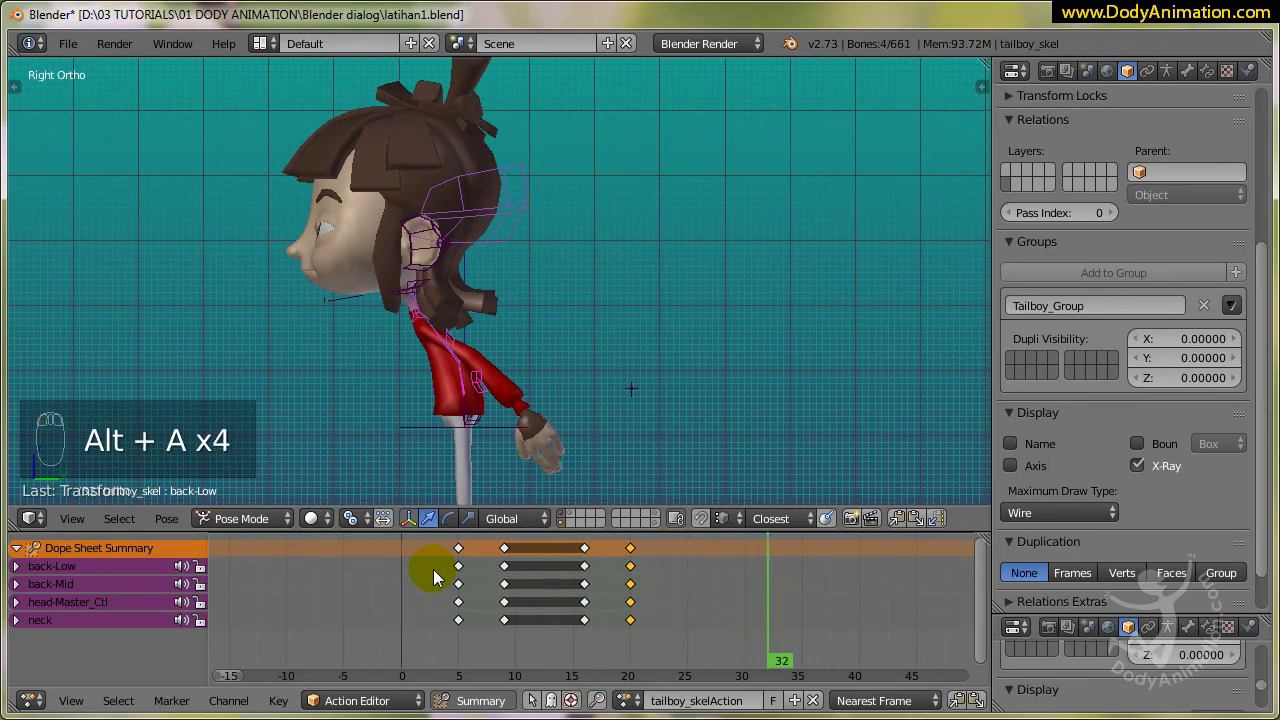
mouse_move(433, 569)
mouse_down()
mouse_move(636, 573)
mouse_move(413, 578)
mouse_up()
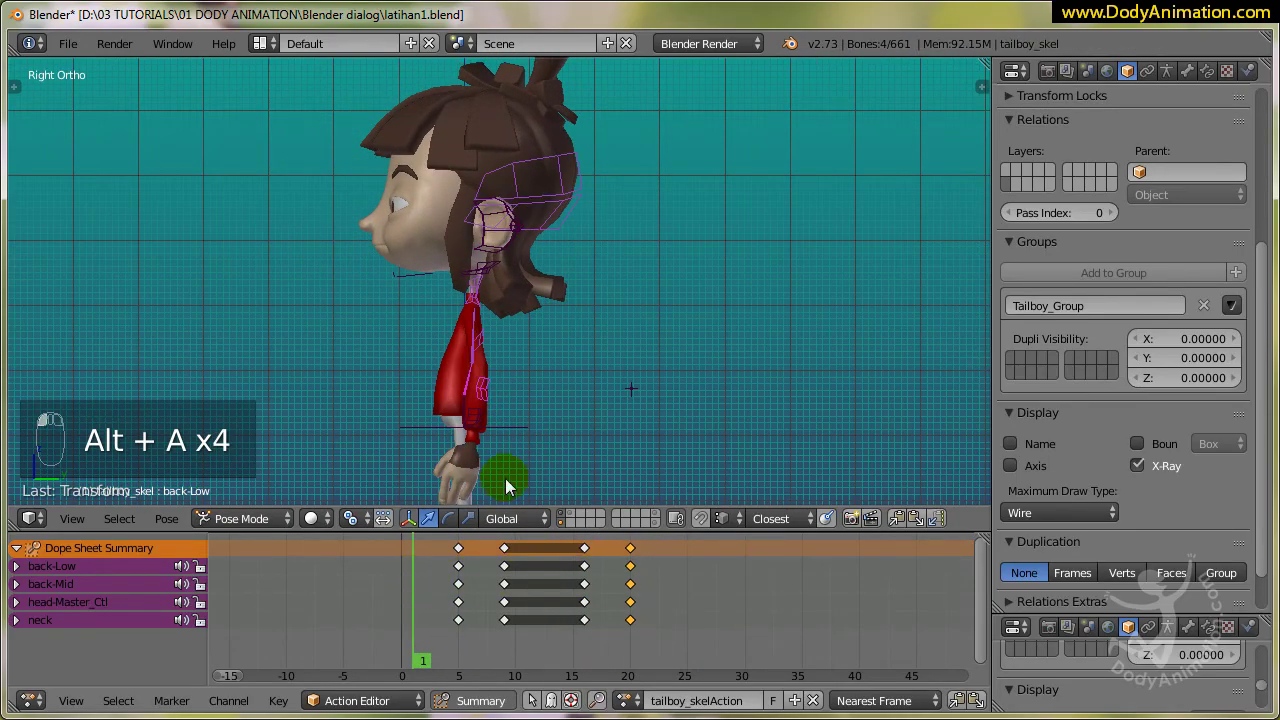
key(alt+a)
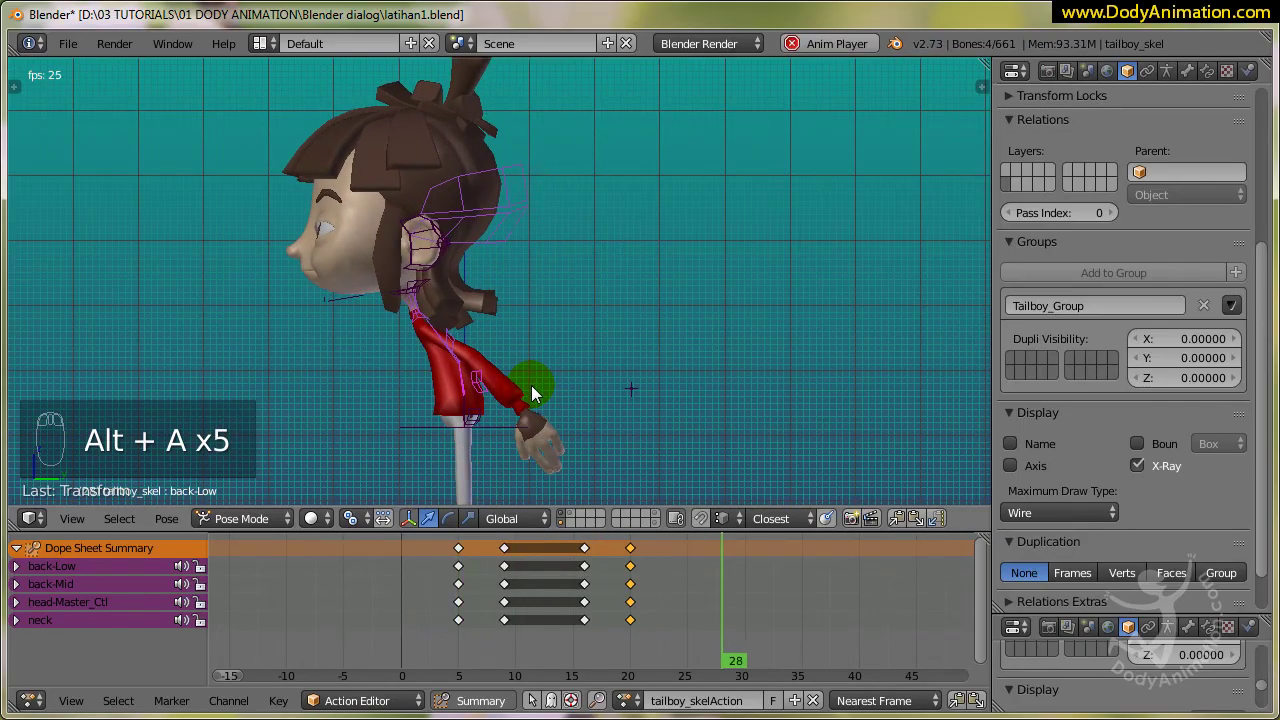
key(alt+a)
scroll(474, 430, down, 2)
middle_drag(481, 399, 546, 408)
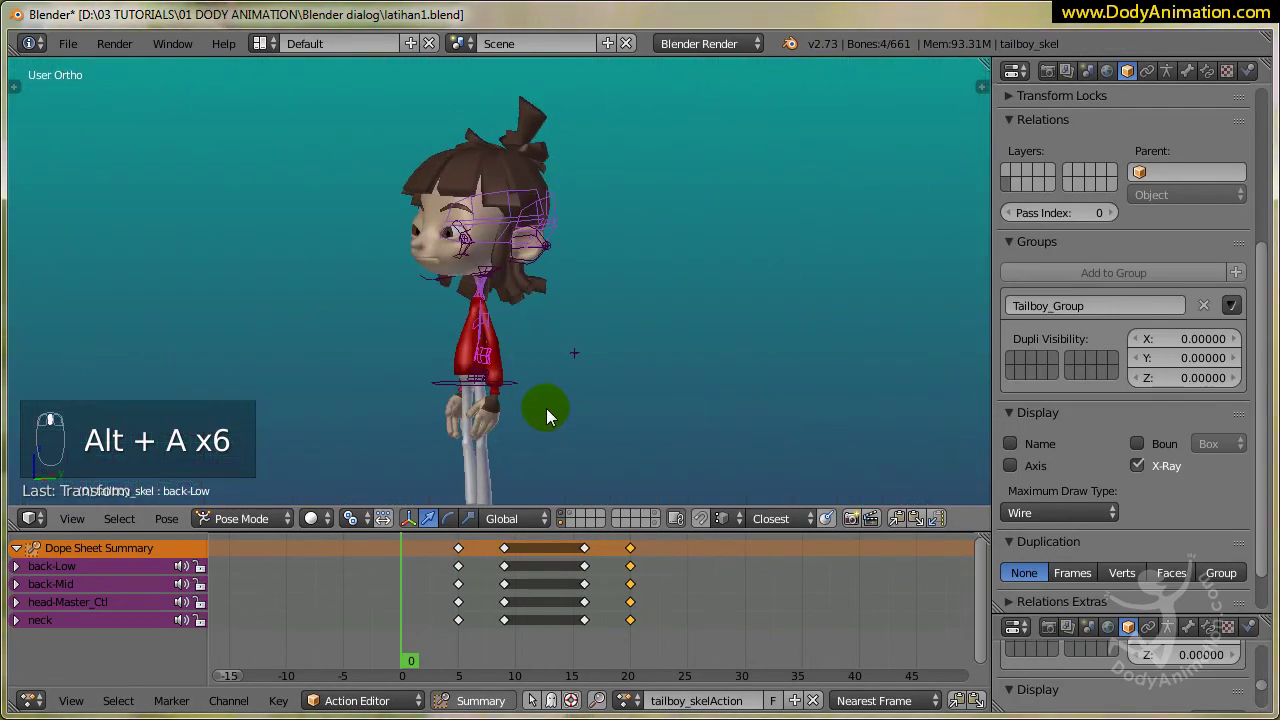
key(alt+a)
key(alt+a)
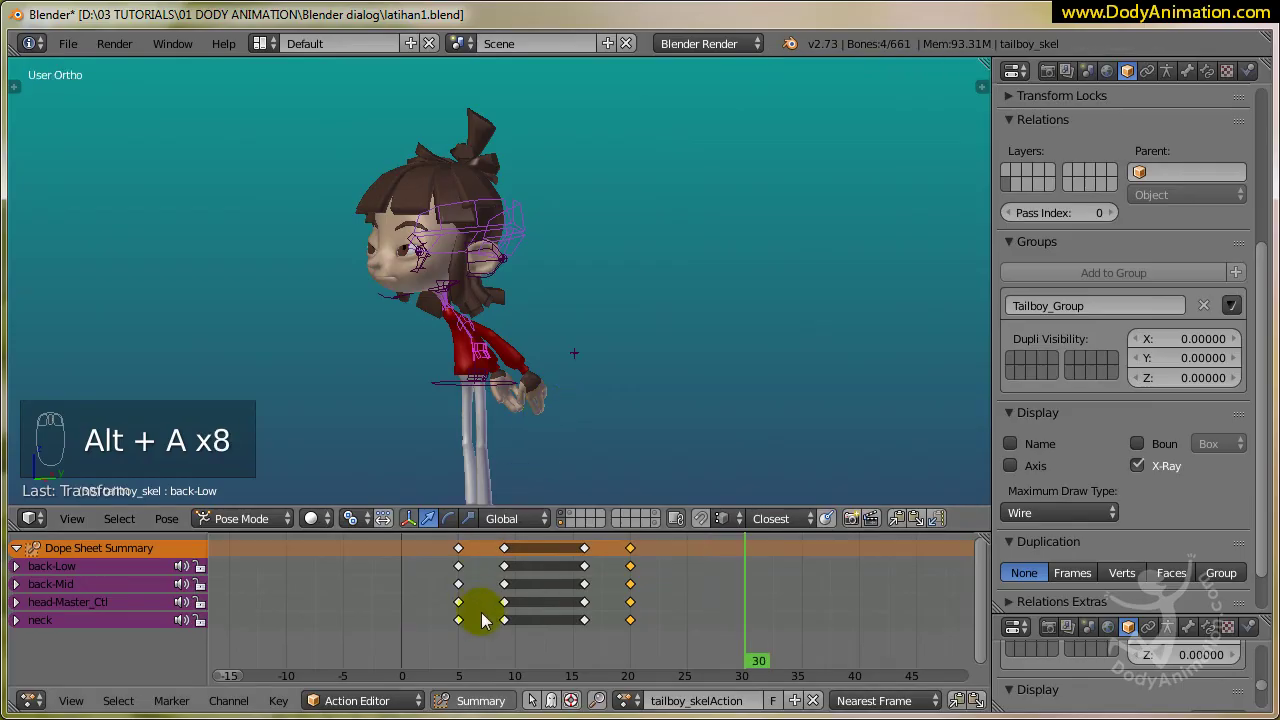
Try moving the torso bone at frame 5
mouse_move(480, 600)
mouse_down()
mouse_move(628, 600)
mouse_move(457, 598)
mouse_up()
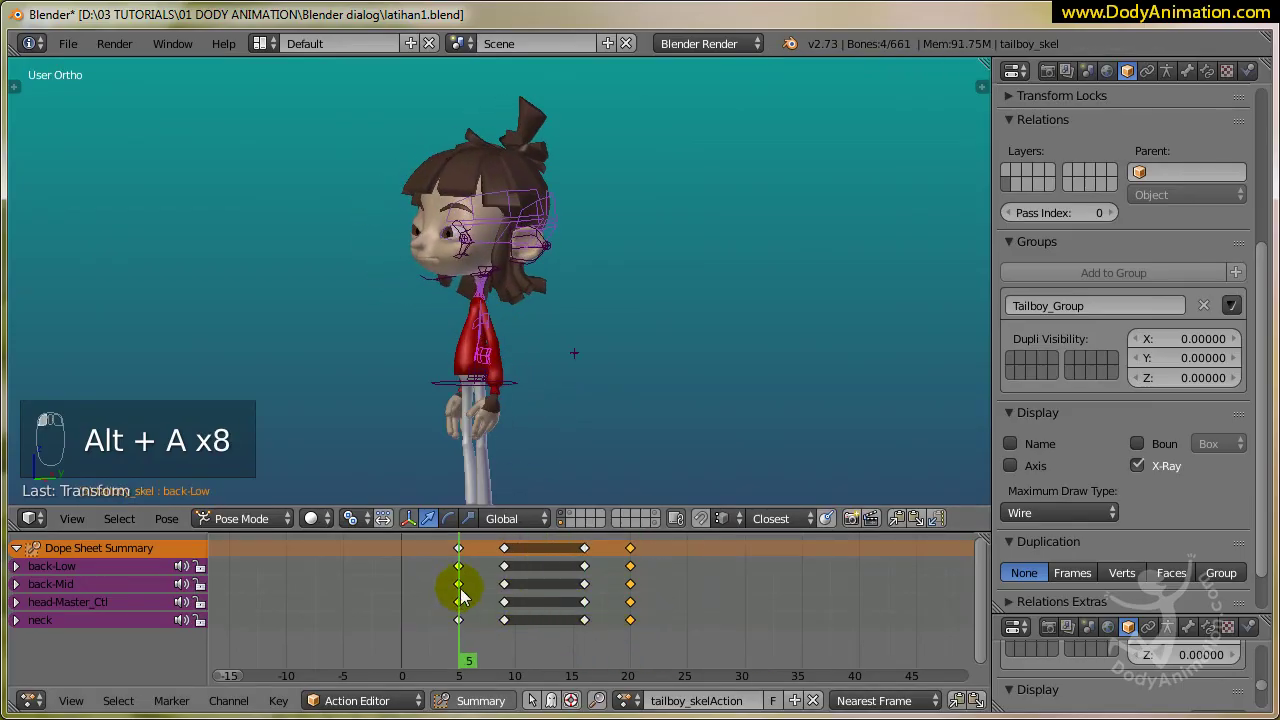
mouse_move(475, 425)
middle_down()
mouse_move(497, 351)
mouse_move(574, 300)
middle_up()
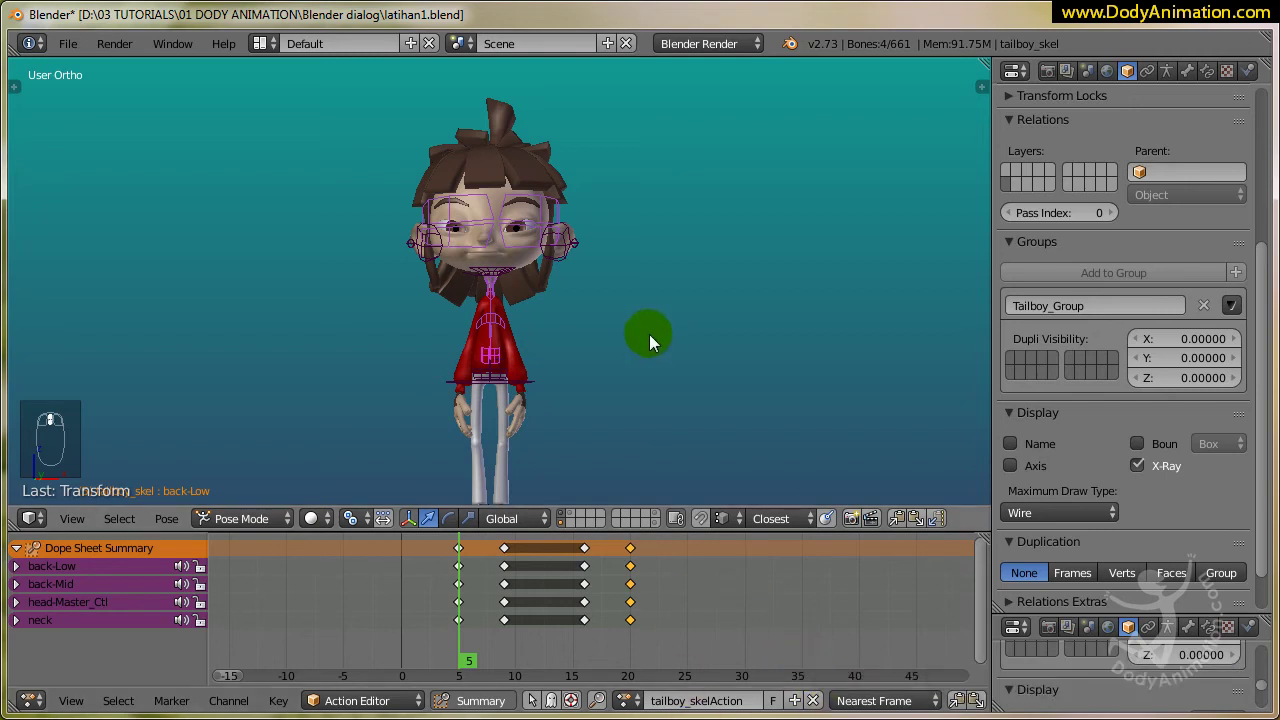
middle_drag(651, 337, 428, 256)
right_click(510, 406)
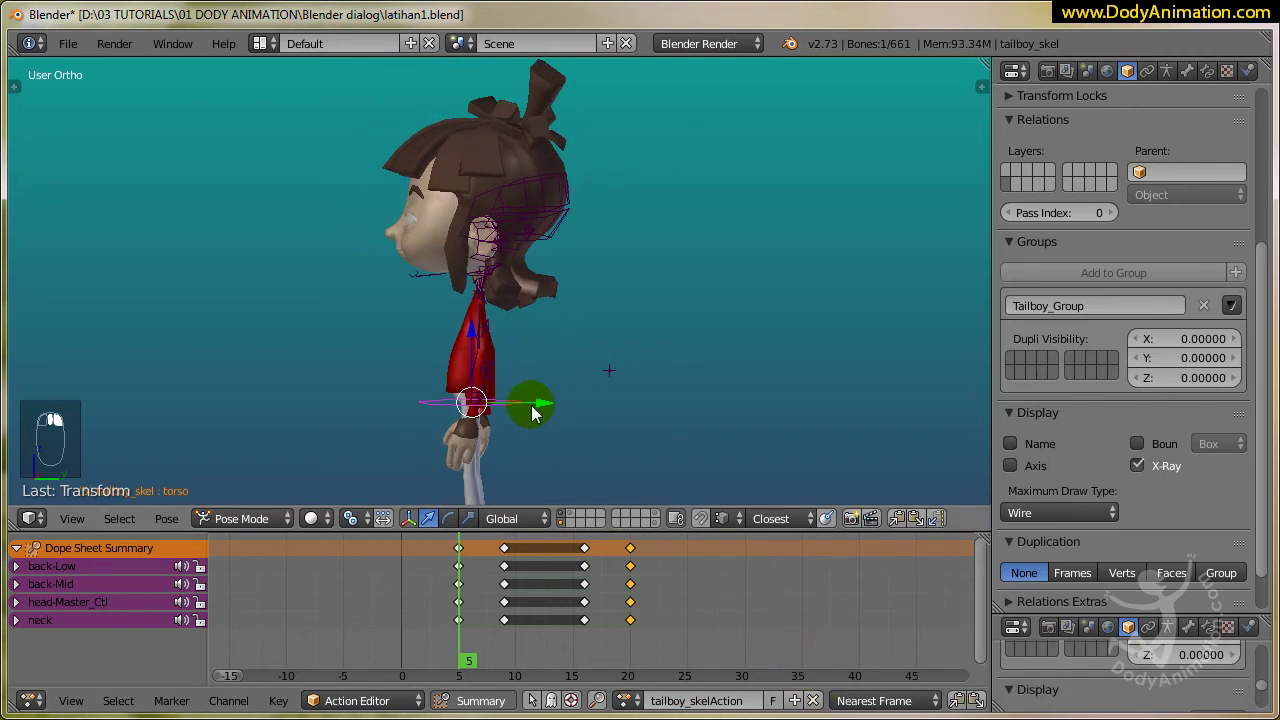
key(g)
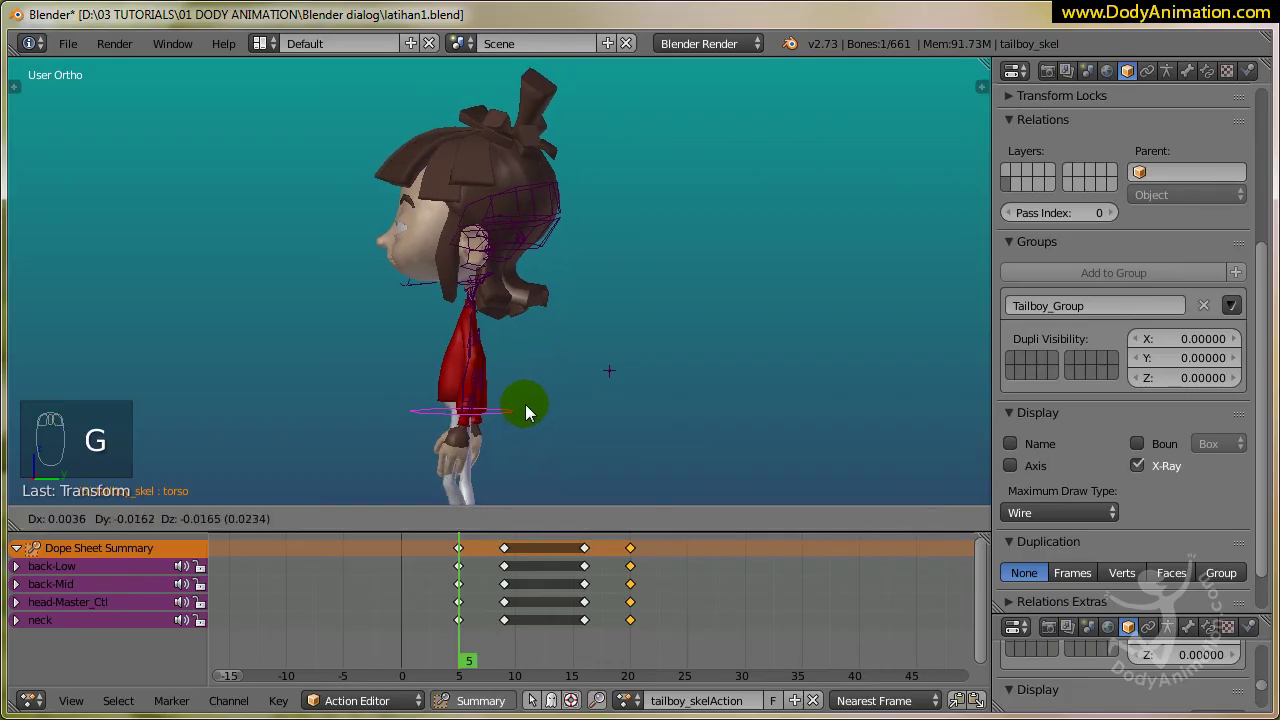
right_click(522, 399)
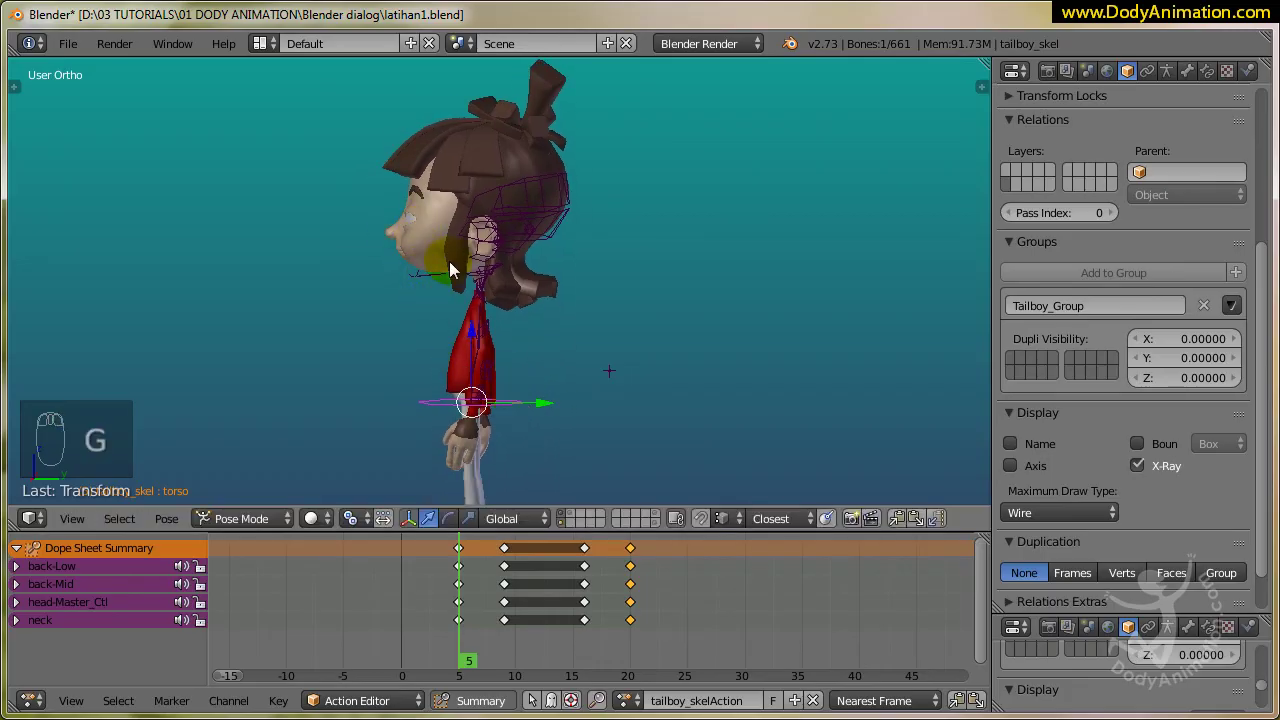
Select the head-Master_Ctl bone and try tilting the head sideways at frame 9
right_click(538, 208)
middle_drag(537, 235, 773, 227)
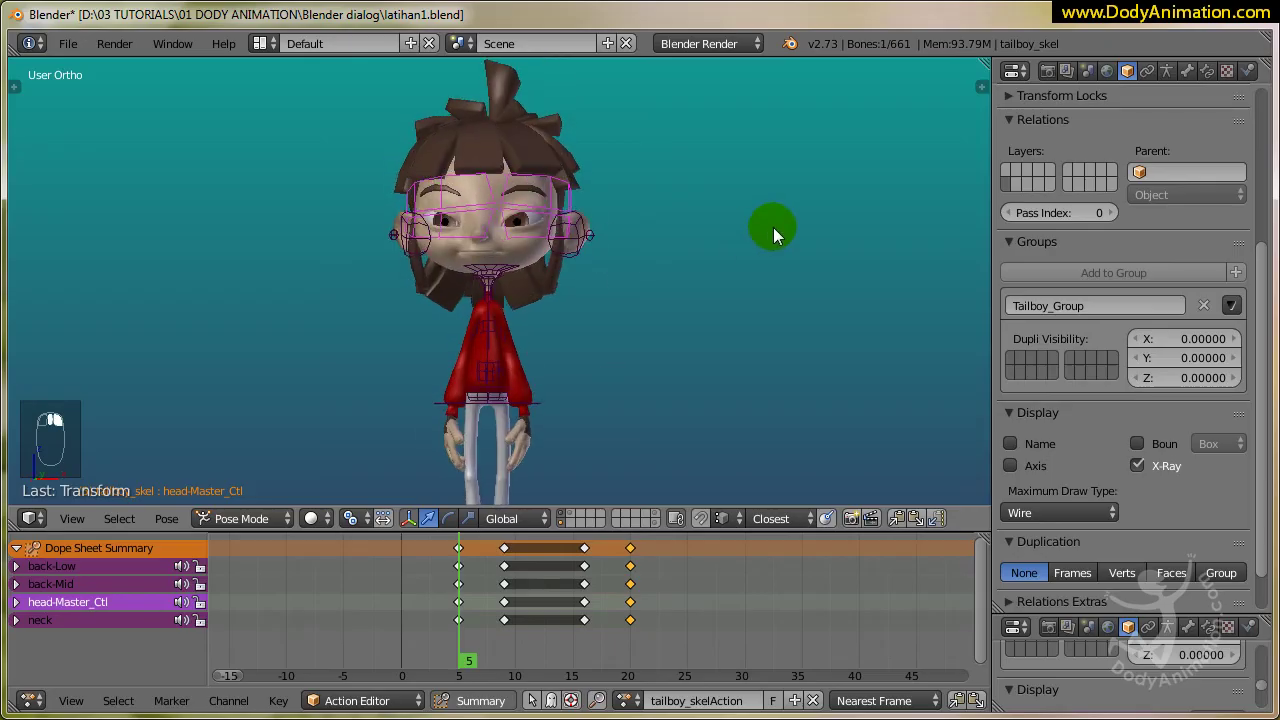
drag(514, 590, 506, 602)
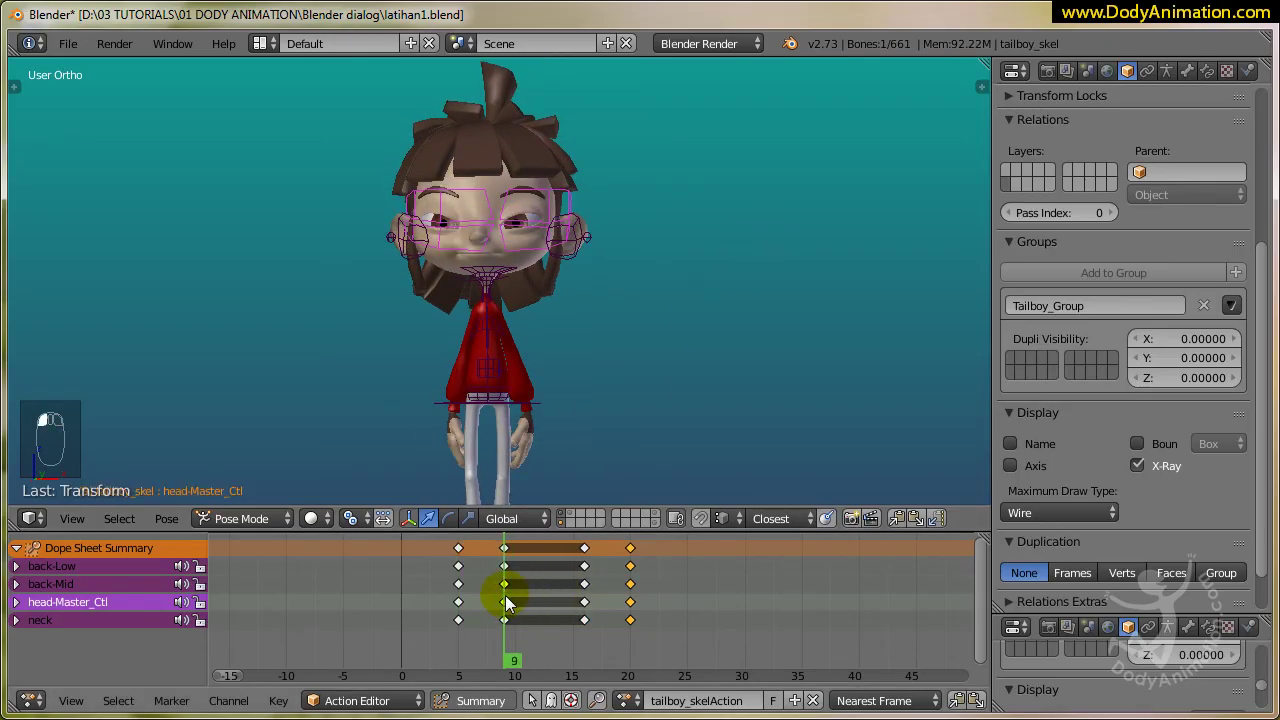
key(g)
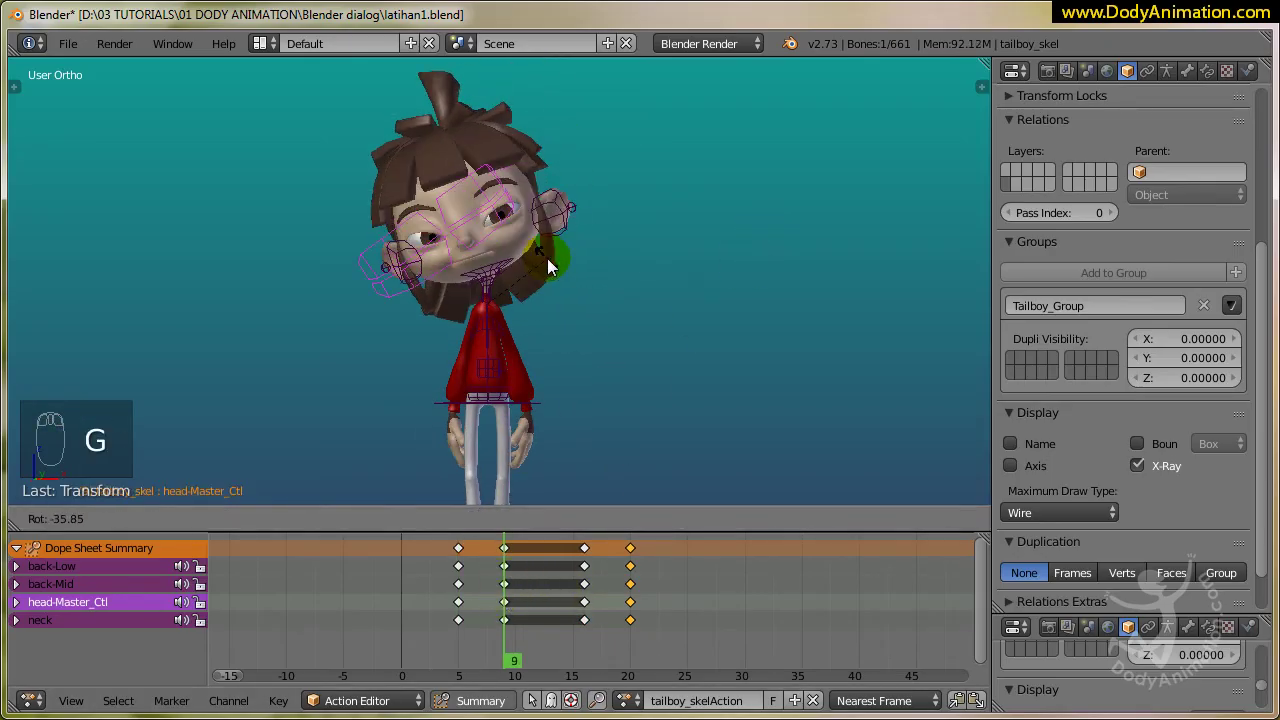
right_click(547, 258)
middle_drag(645, 407, 514, 414)
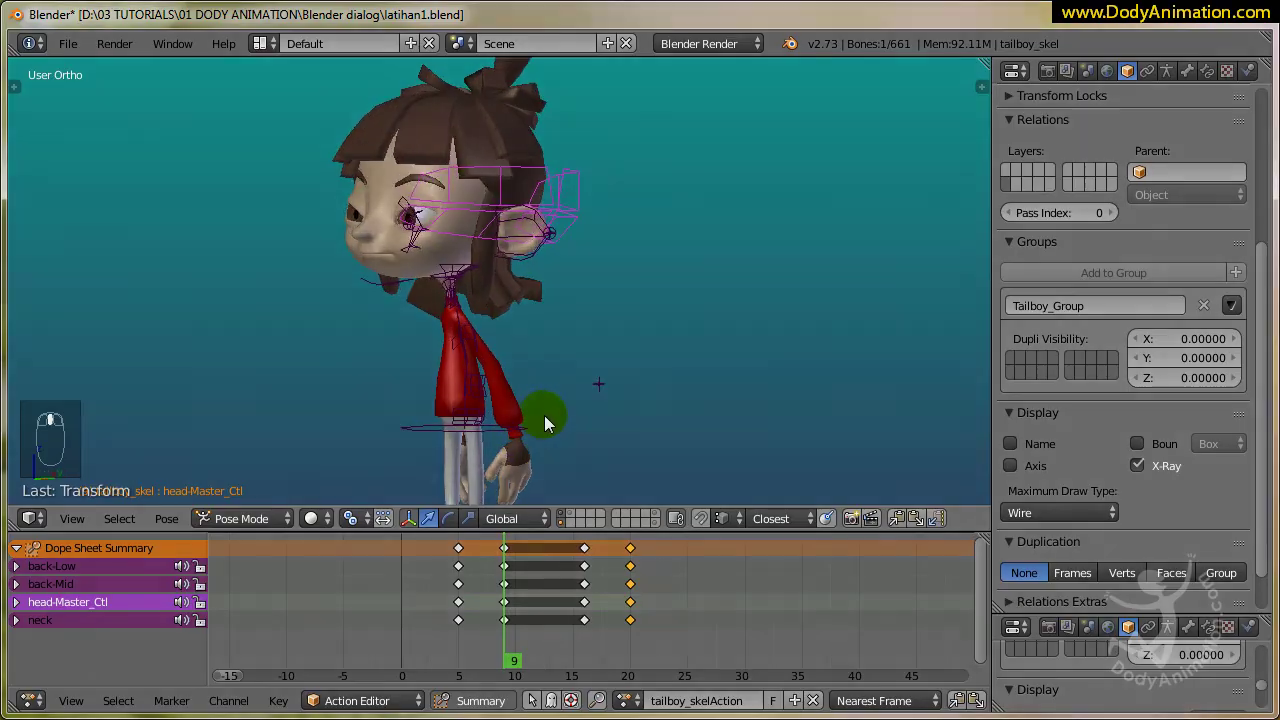